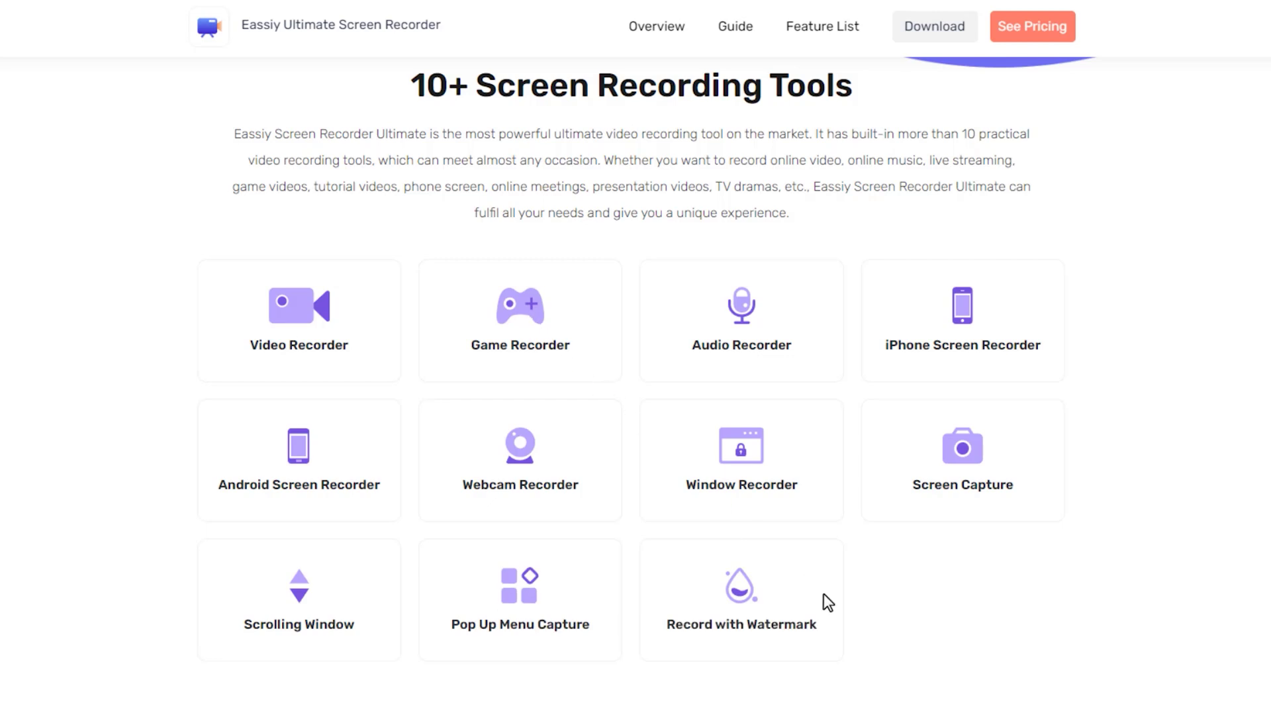
Download the Windows version of Eassiy Screen Recorder Ultimate from its product page.
{"action": "mouse_move", "coordinate": [827, 657]}
{"action": "scroll", "coordinate": [1195, 601], "scroll_direction": "up", "scroll_amount": 10}
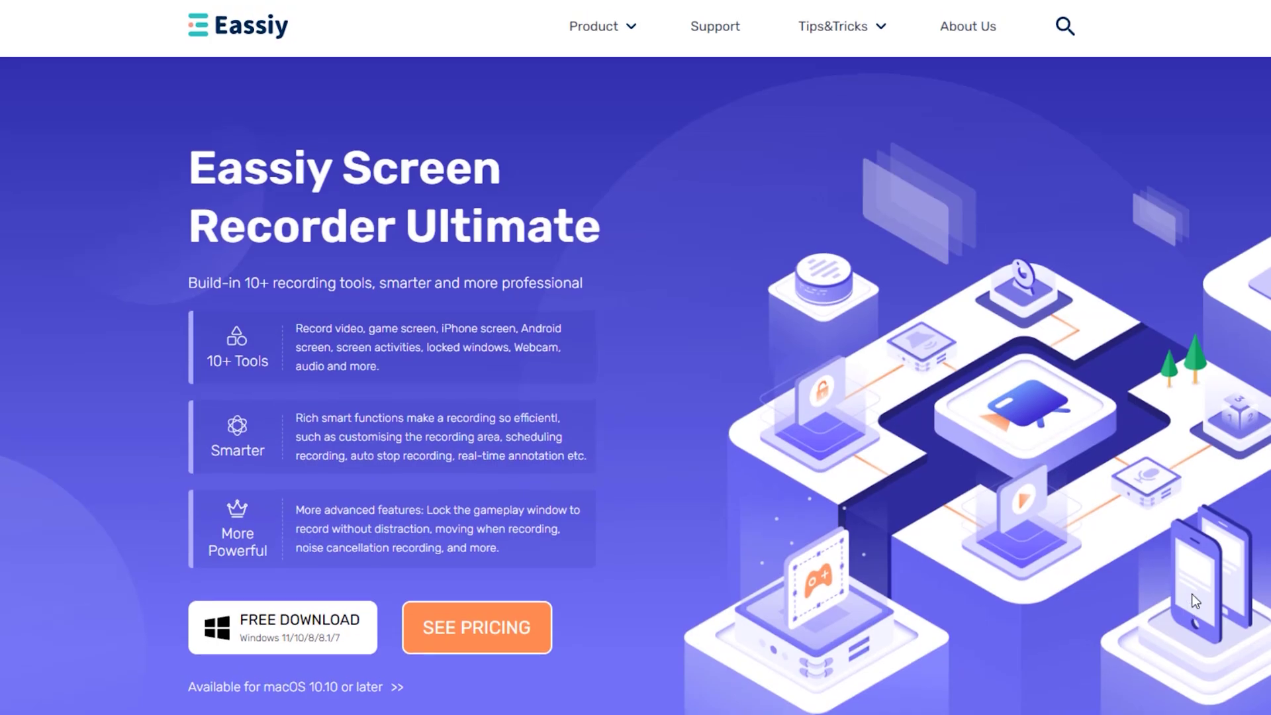
{"action": "scroll", "coordinate": [1192, 594], "scroll_direction": "down", "scroll_amount": 4}
{"action": "scroll", "coordinate": [1050, 606], "scroll_direction": "up", "scroll_amount": 4}
{"action": "left_click", "coordinate": [268, 635]}
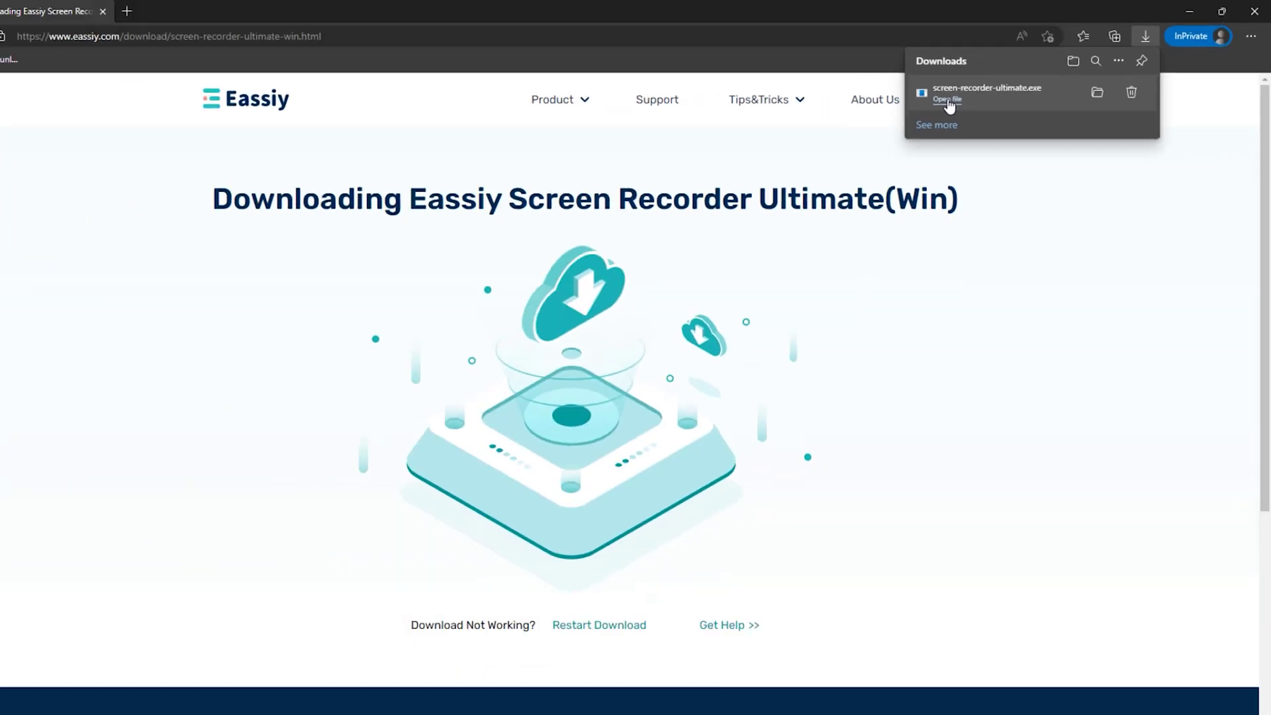
Run the downloaded screen-recorder-ultimate.exe, minimize the browser and install the program with English as the installation language.
{"action": "left_click", "coordinate": [947, 100]}
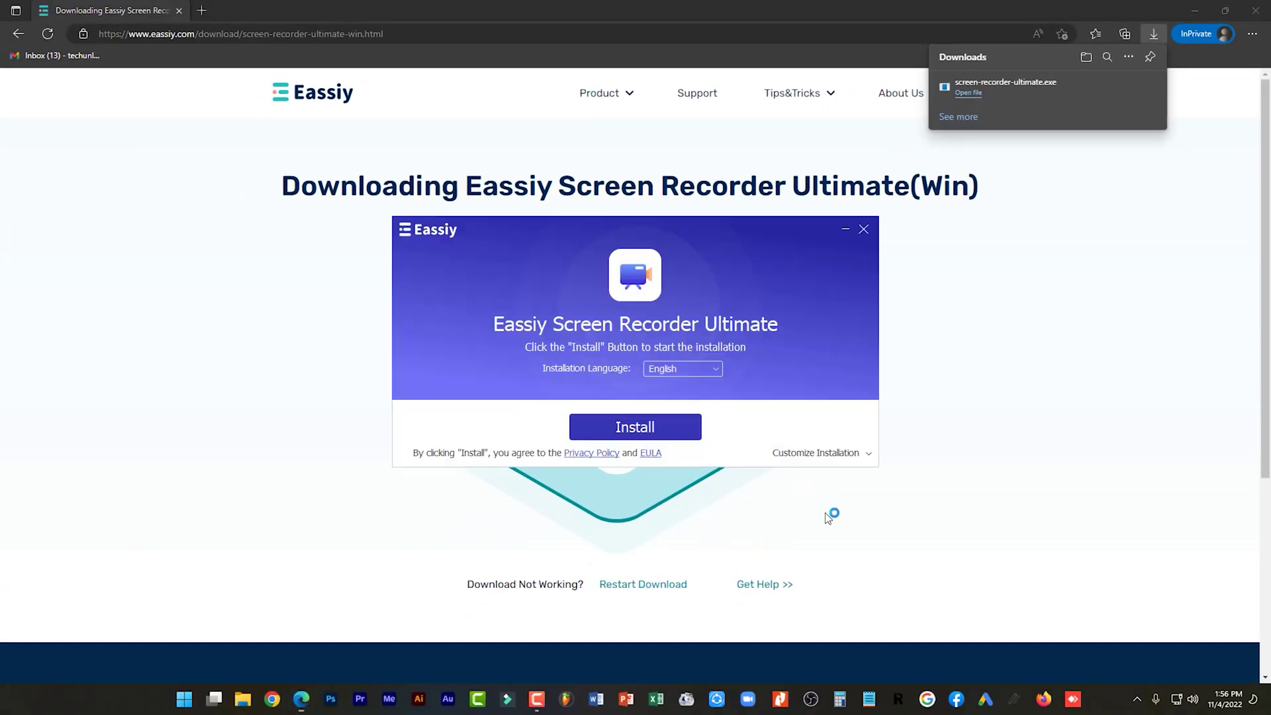
{"action": "left_click", "coordinate": [1198, 8]}
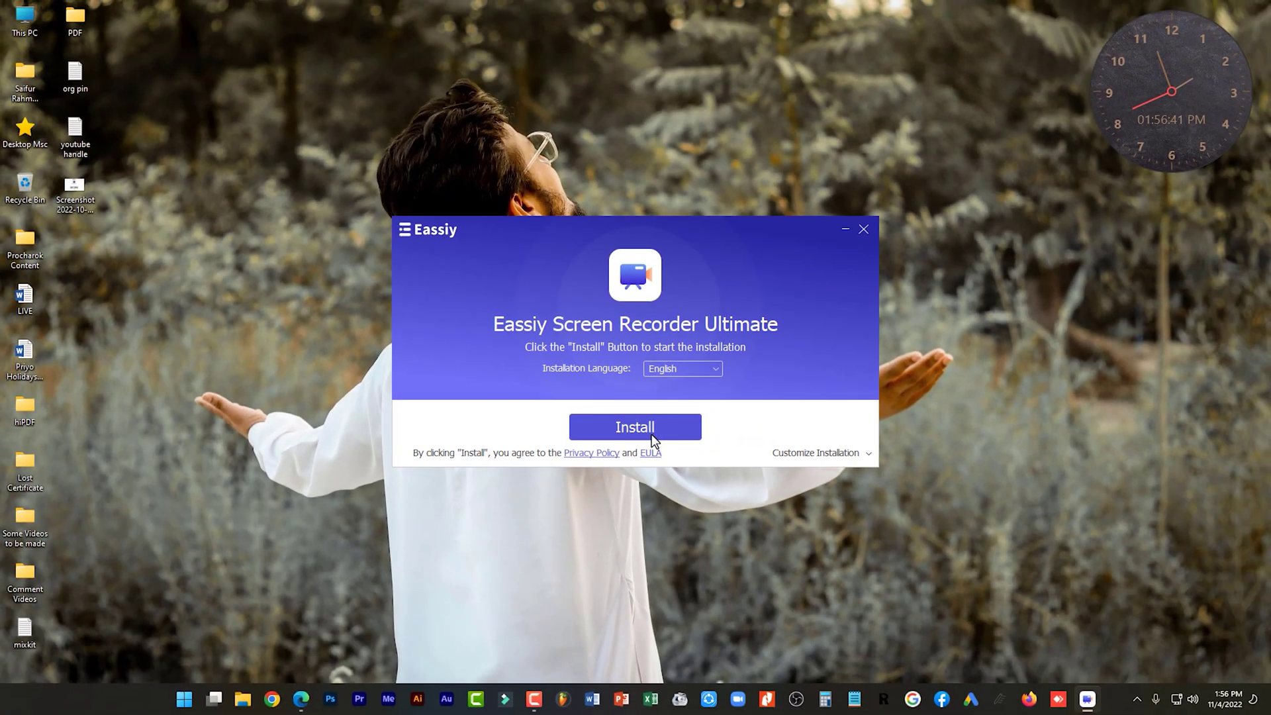
{"action": "left_click", "coordinate": [635, 426]}
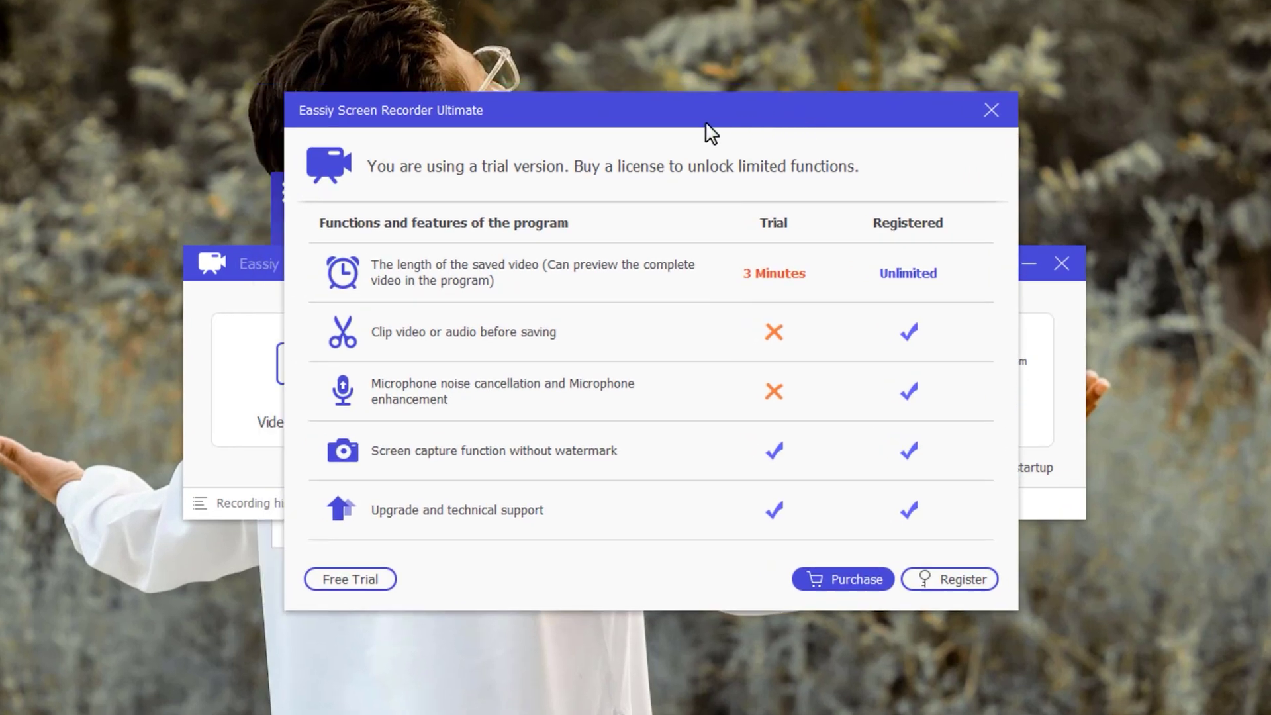
Continue with the free trial of the recorder from the trial version notice.
{"action": "left_click_drag", "start_coordinate": [630, 124], "coordinate": [435, 385]}
{"action": "left_click_drag", "start_coordinate": [454, 234], "coordinate": [605, 93]}
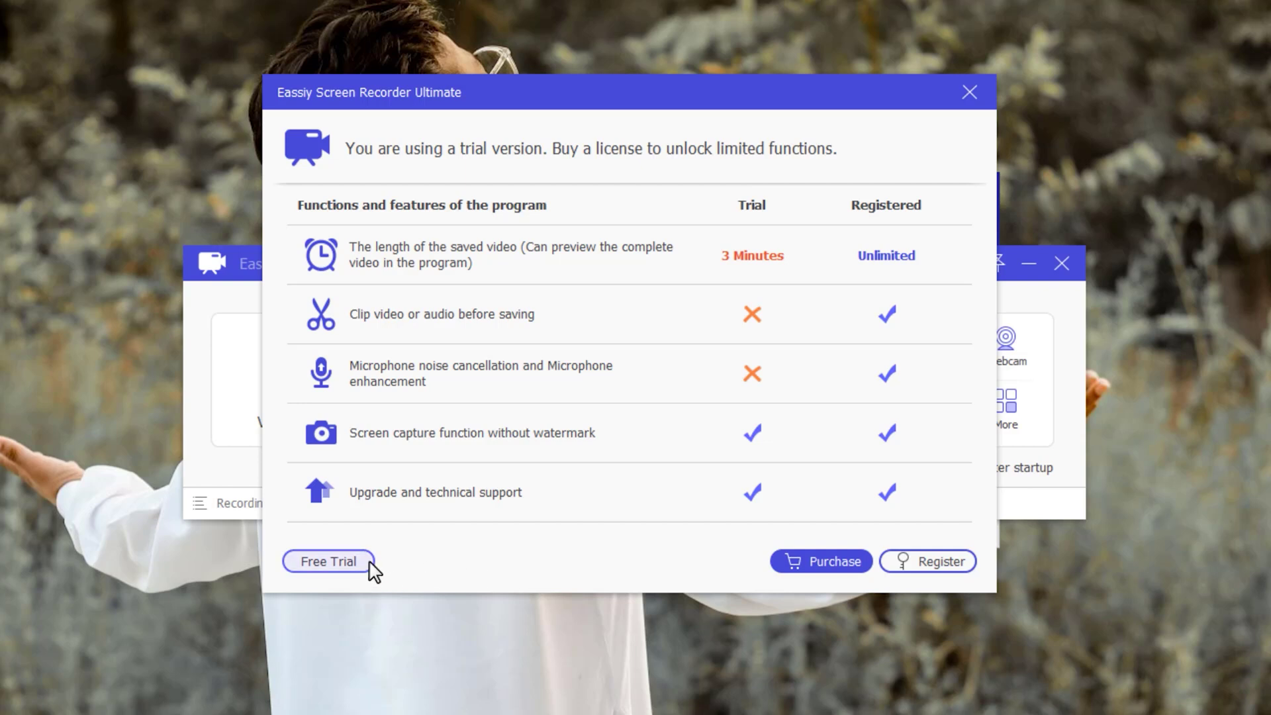
{"action": "left_click", "coordinate": [344, 564]}
Close the finished installer and launch Eassiy Screen Recorder Ultimate from the recently added apps.
{"action": "left_click_drag", "start_coordinate": [448, 264], "coordinate": [534, 540]}
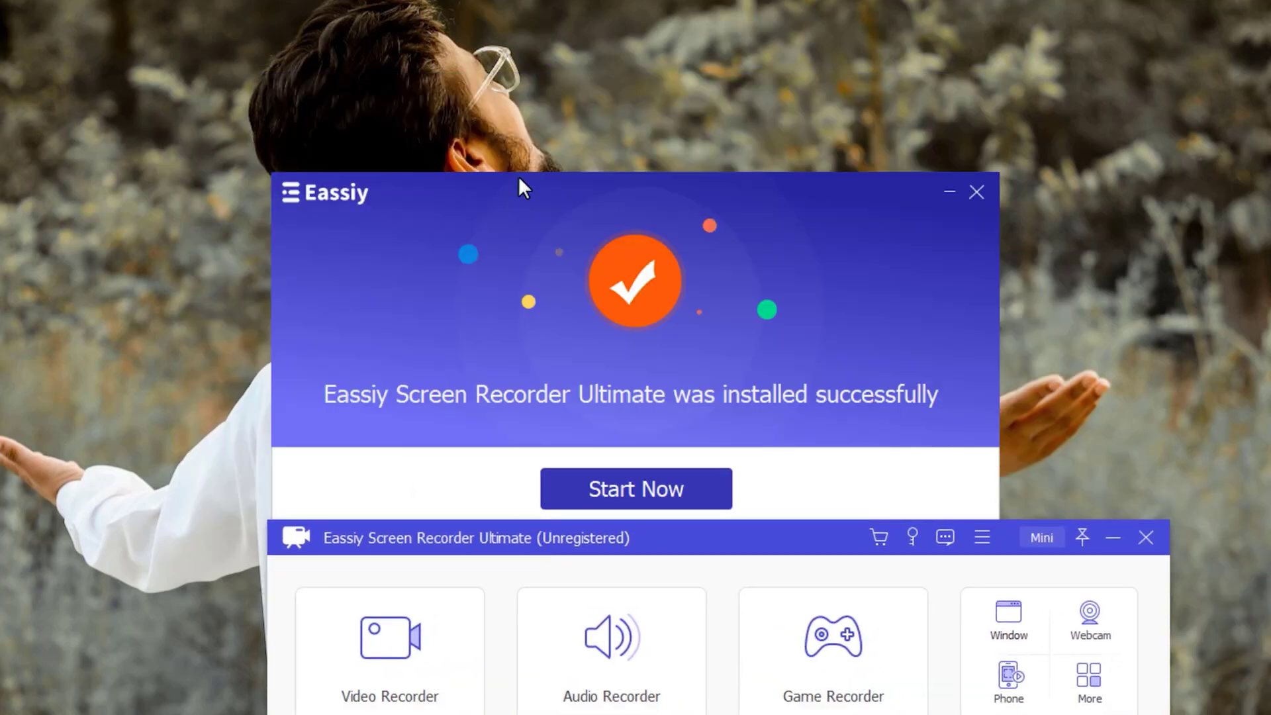
{"action": "left_click_drag", "start_coordinate": [519, 188], "coordinate": [519, 27]}
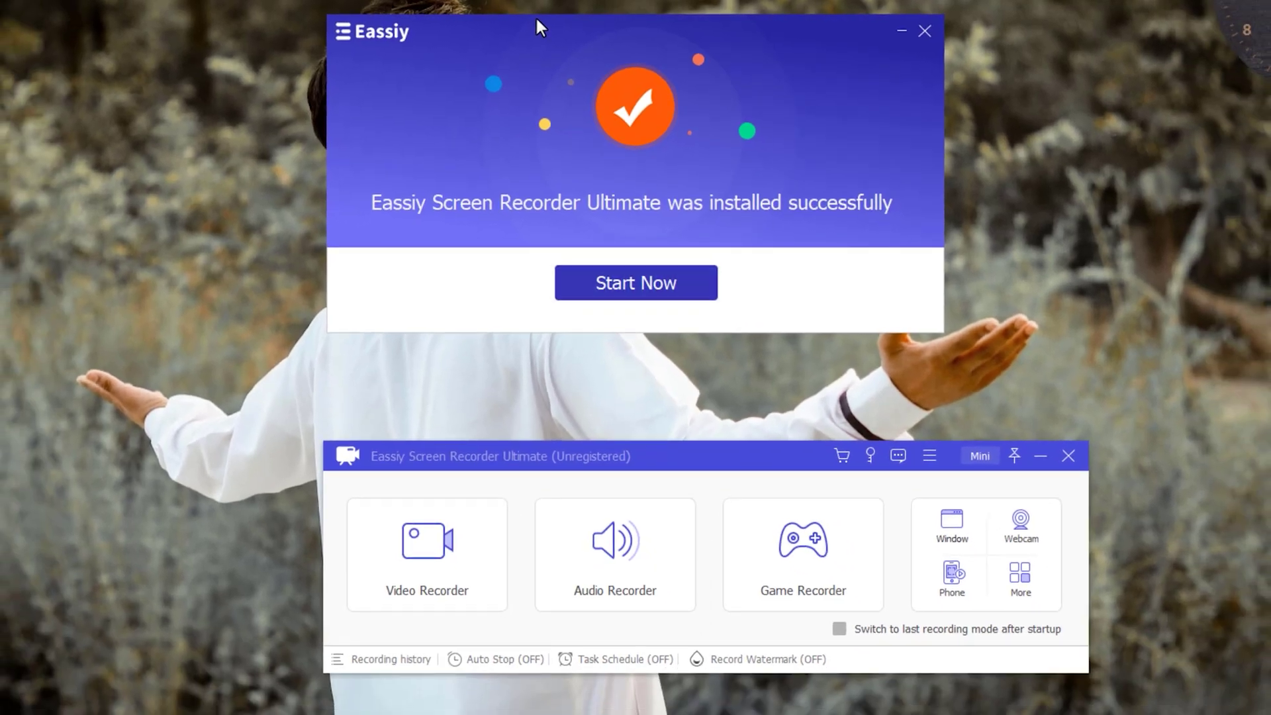
{"action": "left_click", "coordinate": [924, 31]}
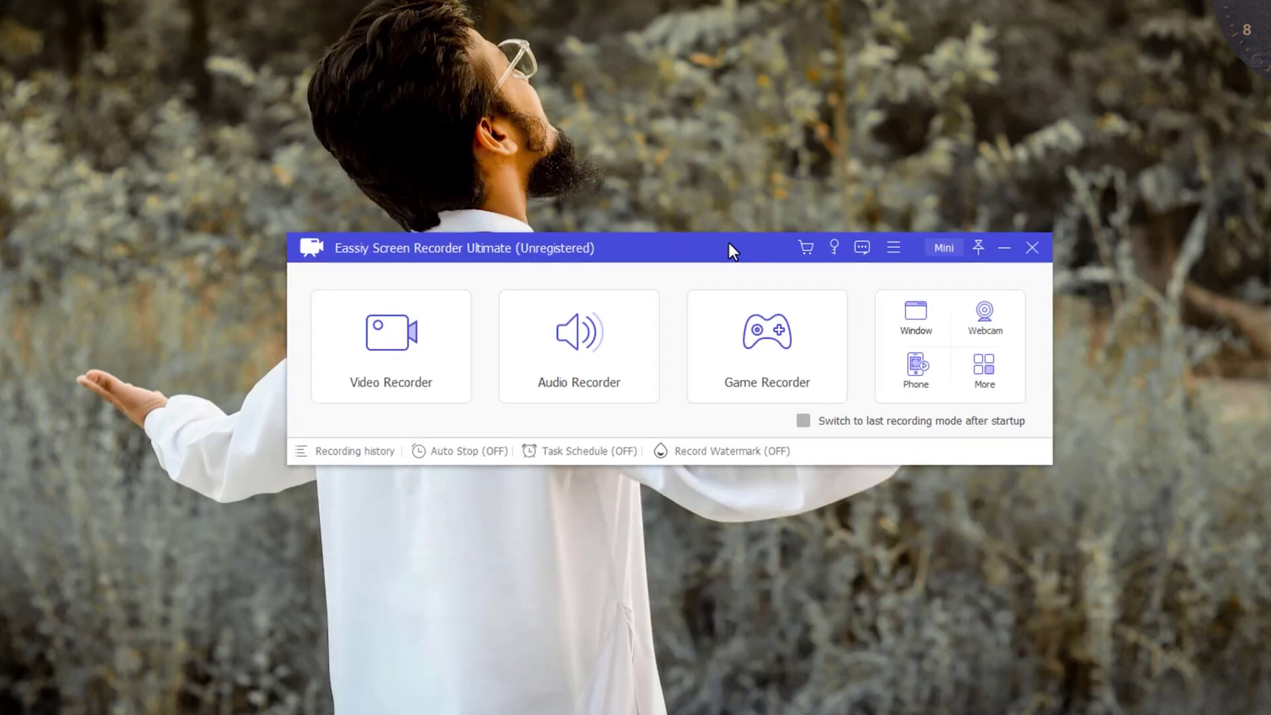
{"action": "key", "text": "super"}
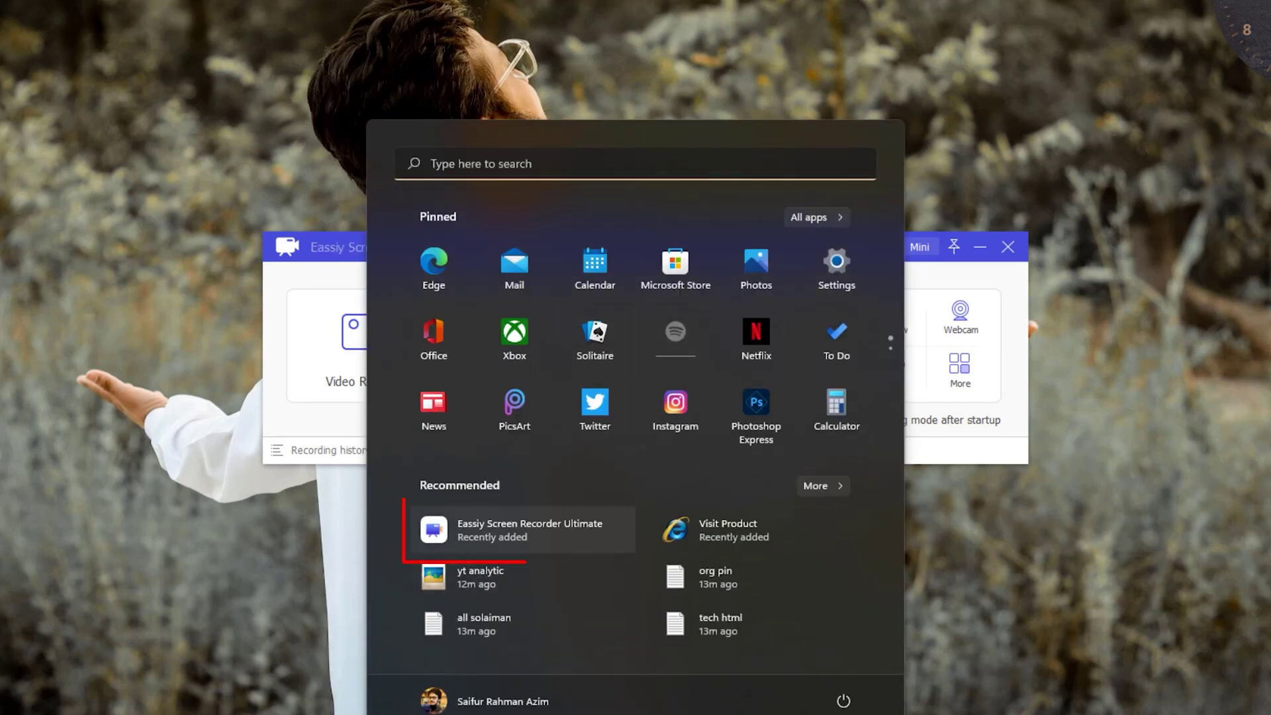
{"action": "left_click", "coordinate": [589, 538]}
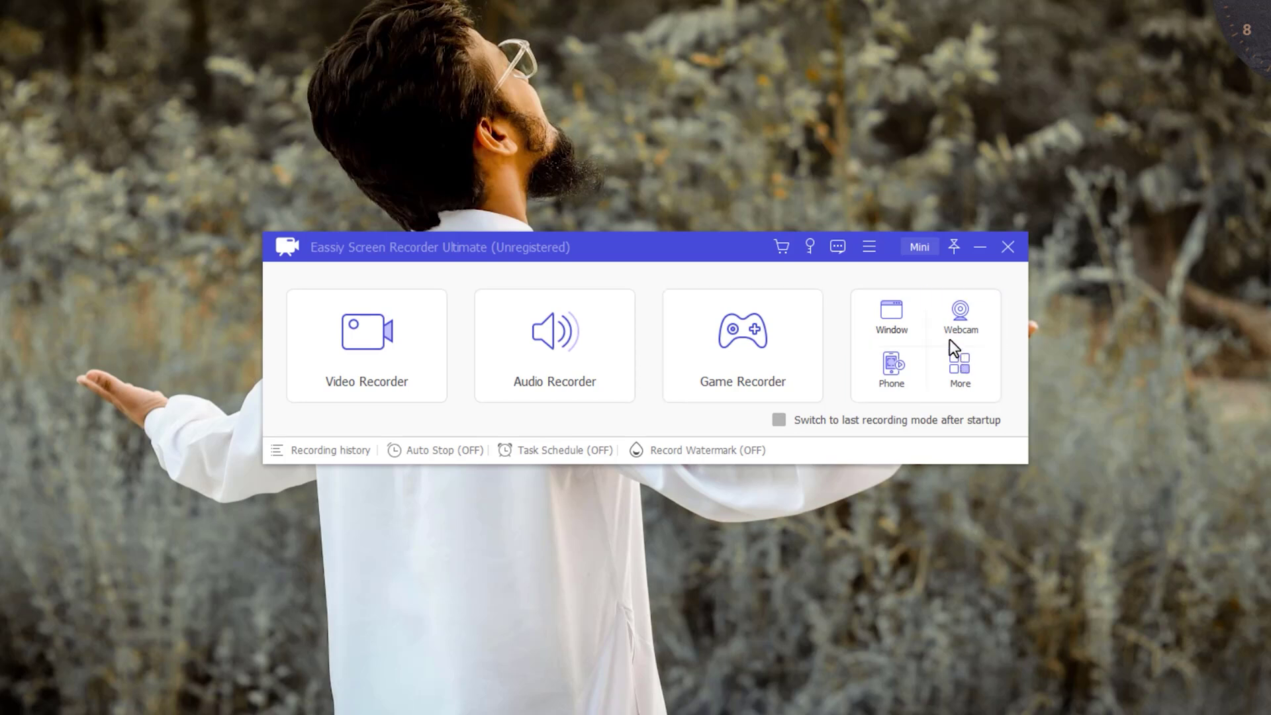
Examine the recorder's skin, display scaling and interface language options.
{"action": "left_click", "coordinate": [870, 247]}
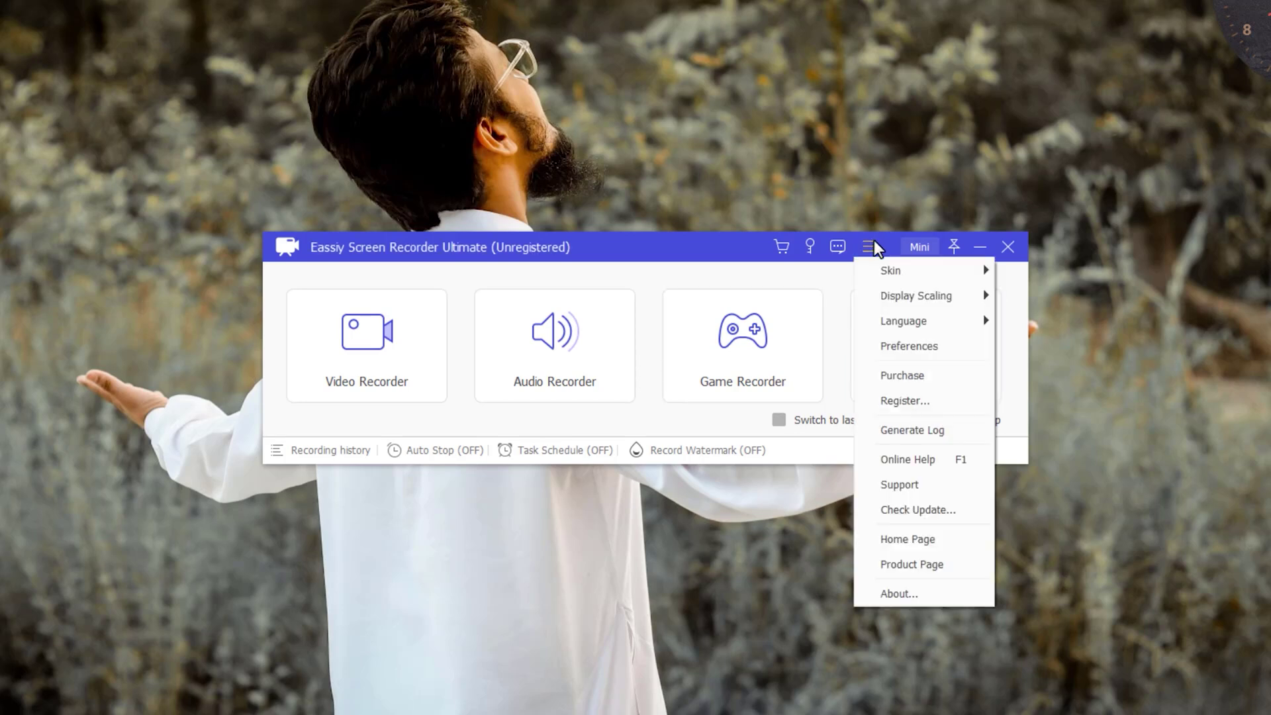
{"action": "key", "text": "Down"}
{"action": "key", "text": "Right"}
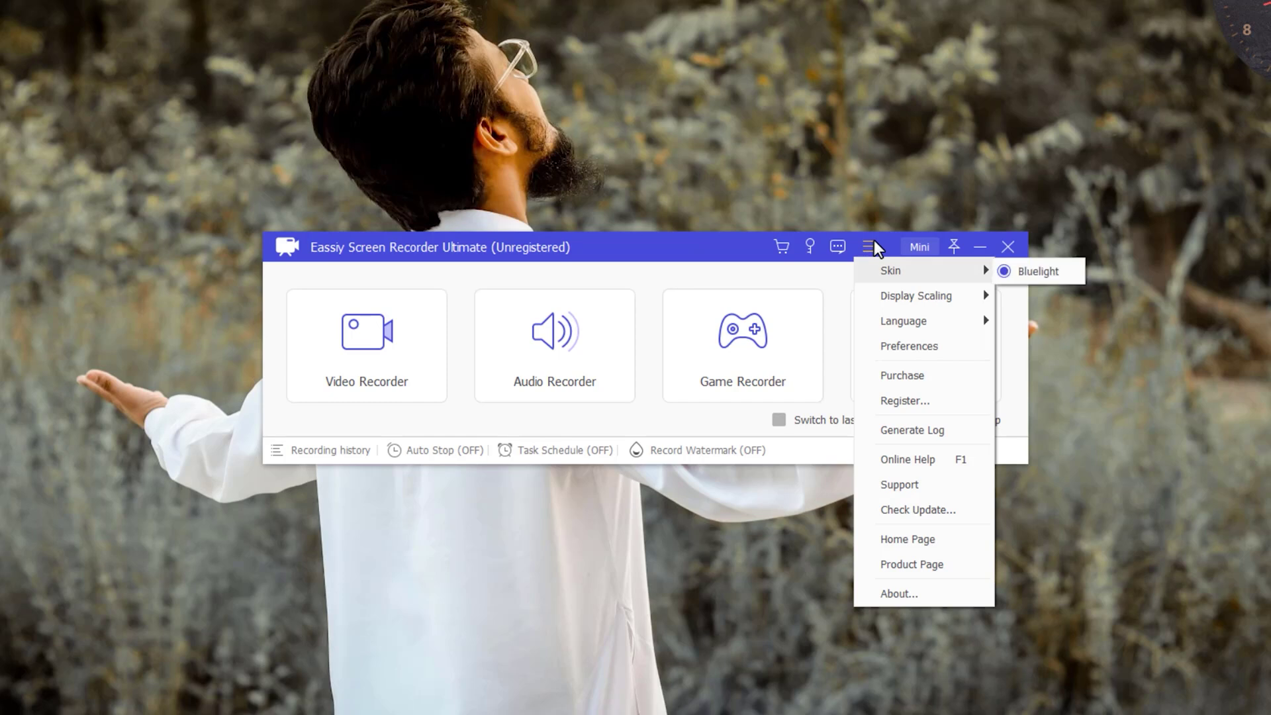
{"action": "mouse_move", "coordinate": [965, 299]}
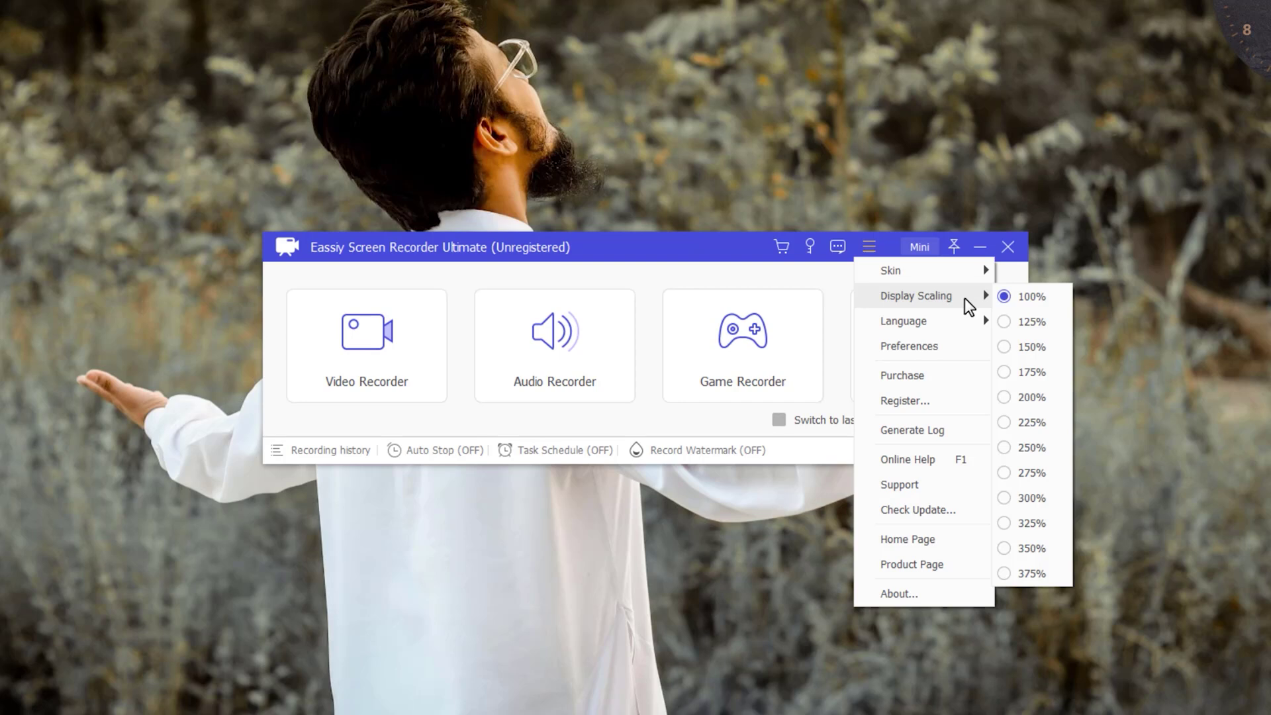
{"action": "key", "text": "Down"}
{"action": "key", "text": "Right"}
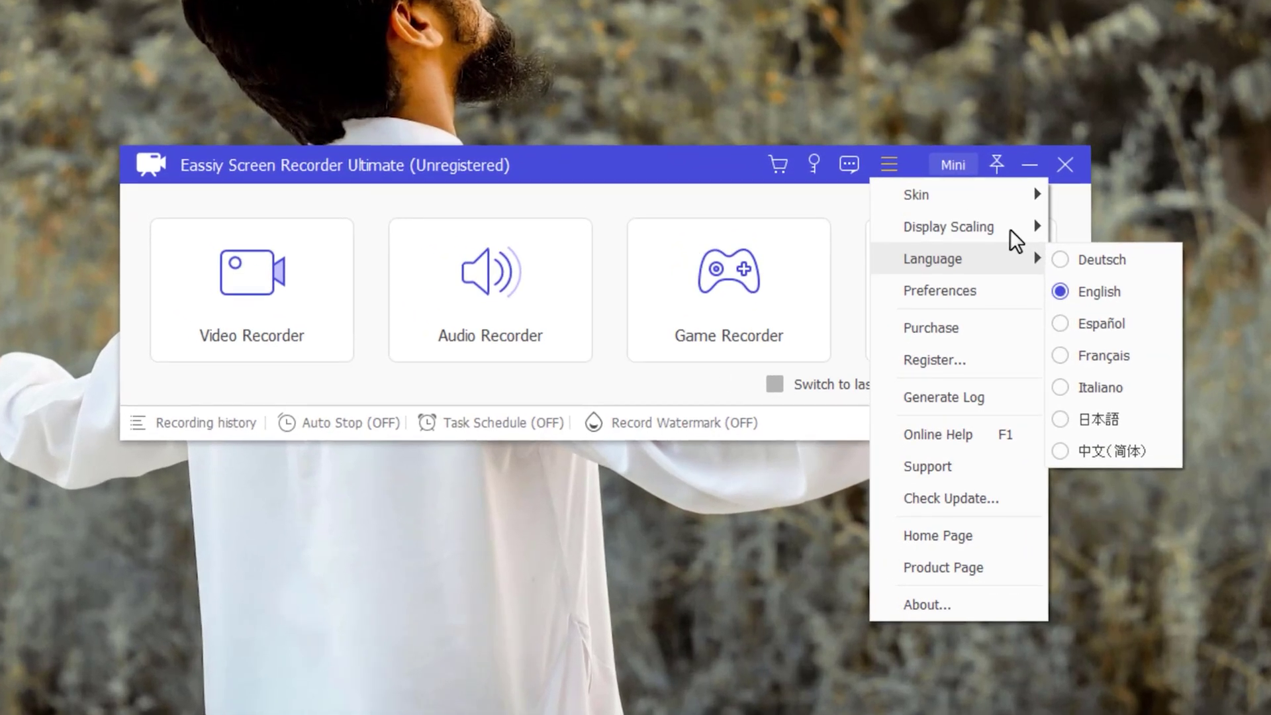
{"action": "key", "text": "Down"}
{"action": "key", "text": "Down"}
{"action": "key", "text": "Down"}
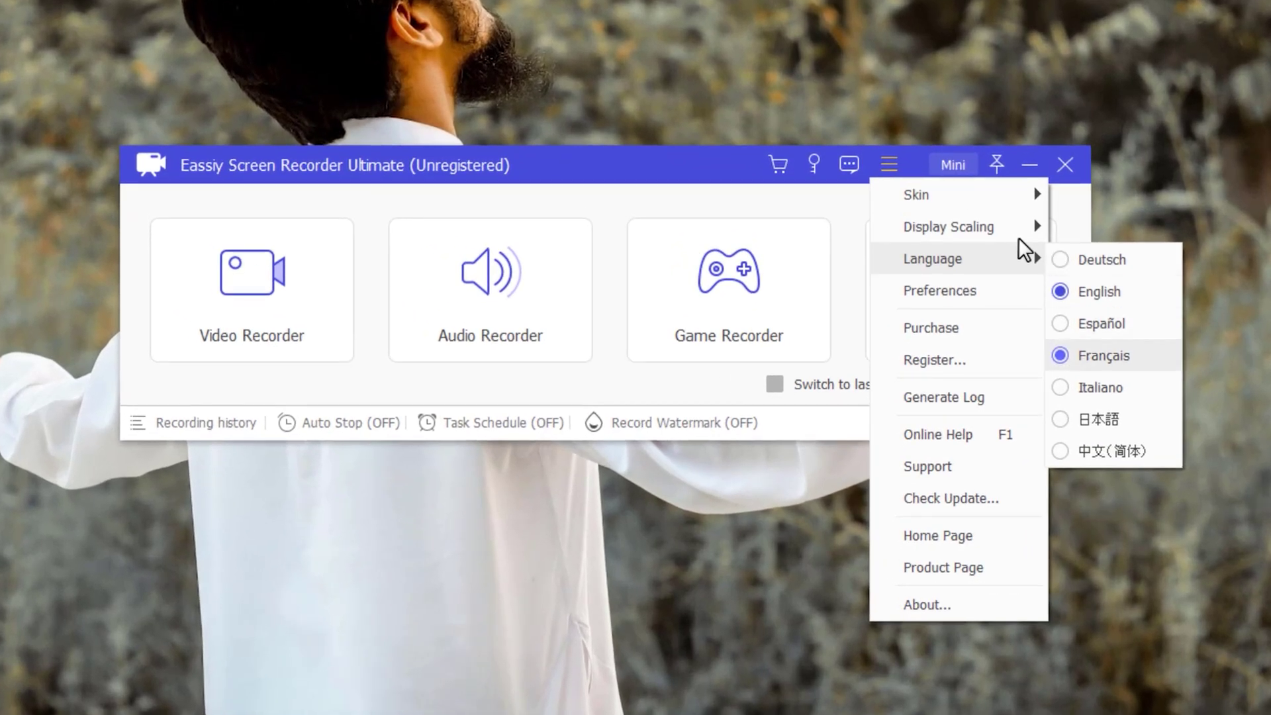
{"action": "left_click", "coordinate": [1102, 325]}
{"action": "key", "text": "Down"}
{"action": "key", "text": "Down"}
{"action": "key", "text": "Up"}
{"action": "key", "text": "Down"}
{"action": "key", "text": "Down"}
{"action": "key", "text": "Down"}
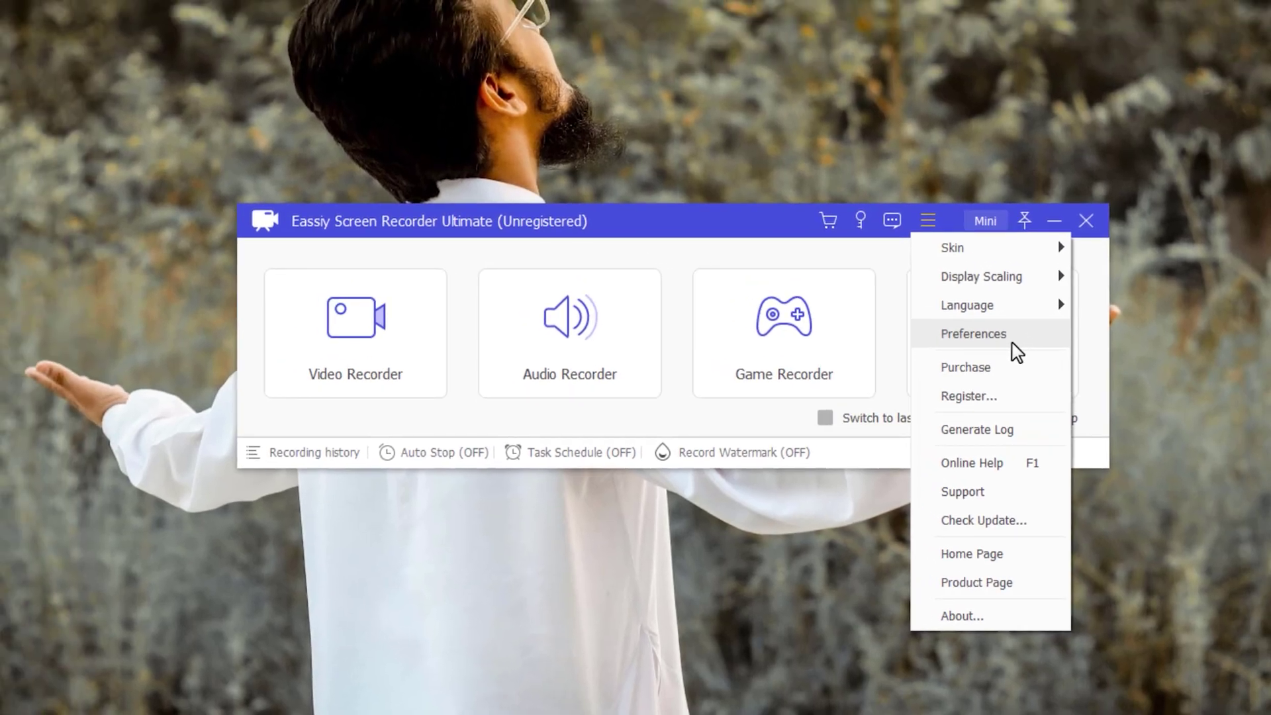
View the recording preferences, leave them without changes and look over the remaining program options.
{"action": "left_click", "coordinate": [983, 293]}
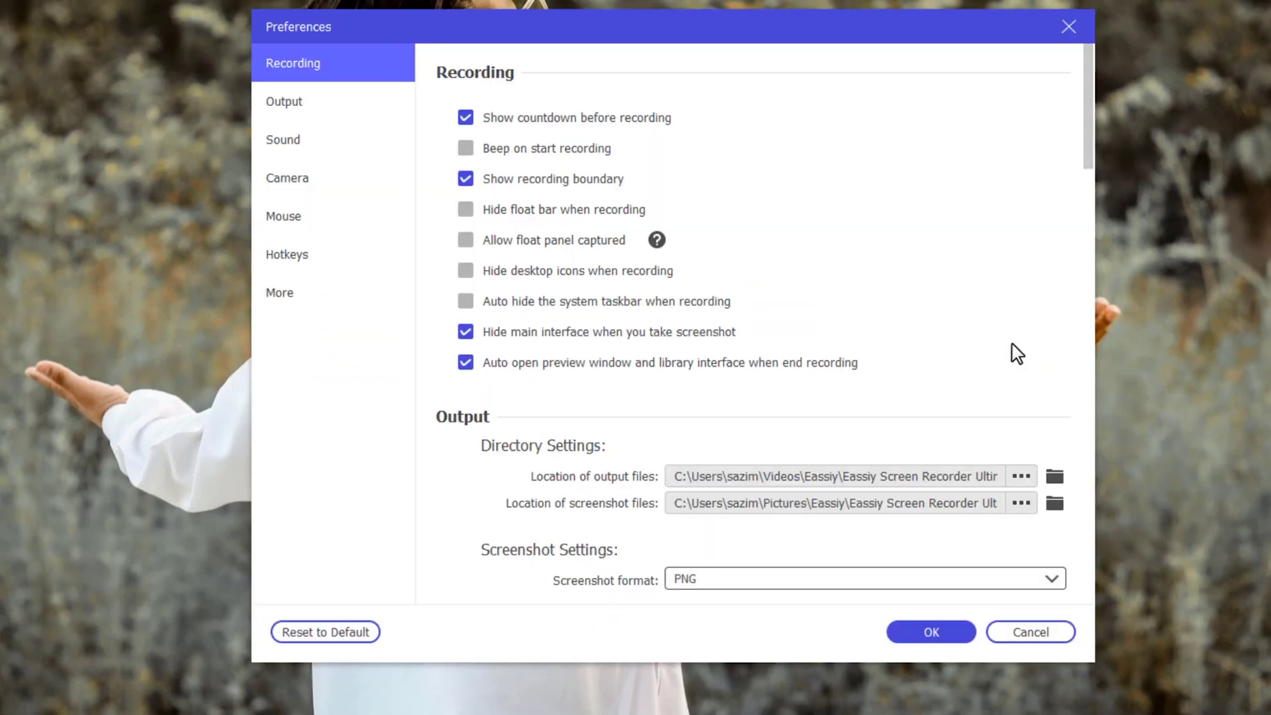
{"action": "left_click", "coordinate": [1020, 635]}
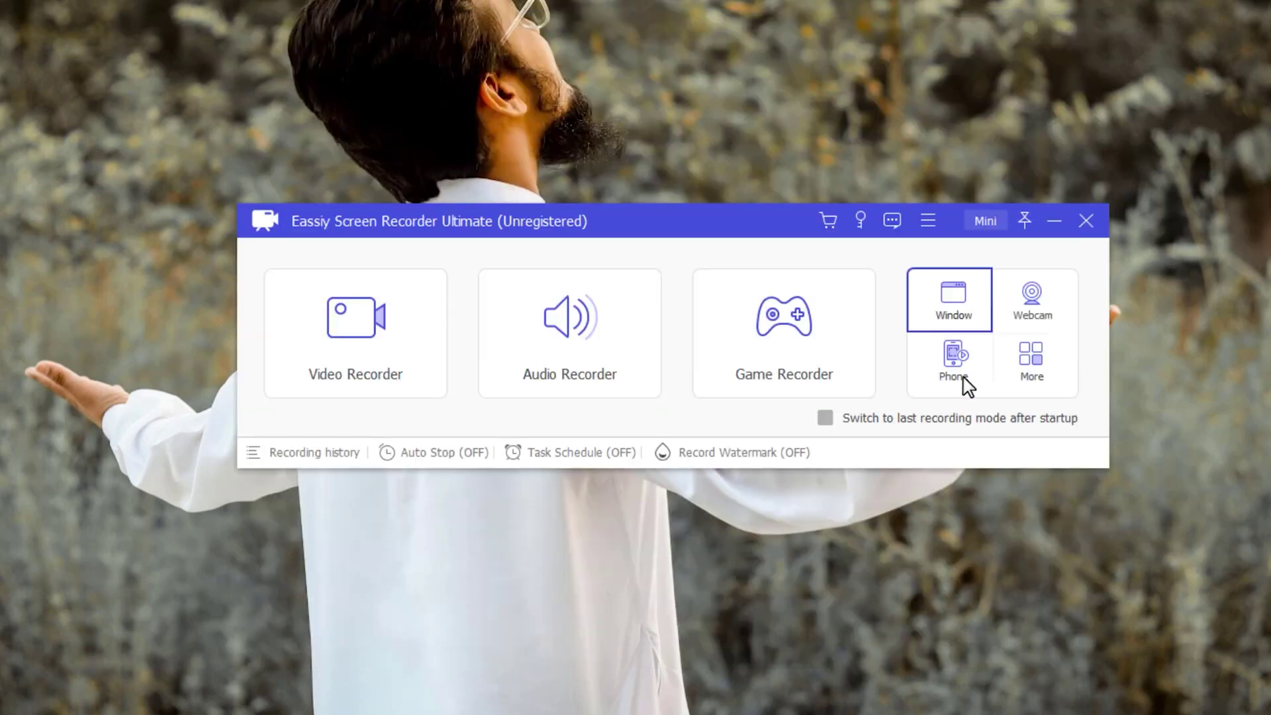
{"action": "left_click", "coordinate": [928, 219]}
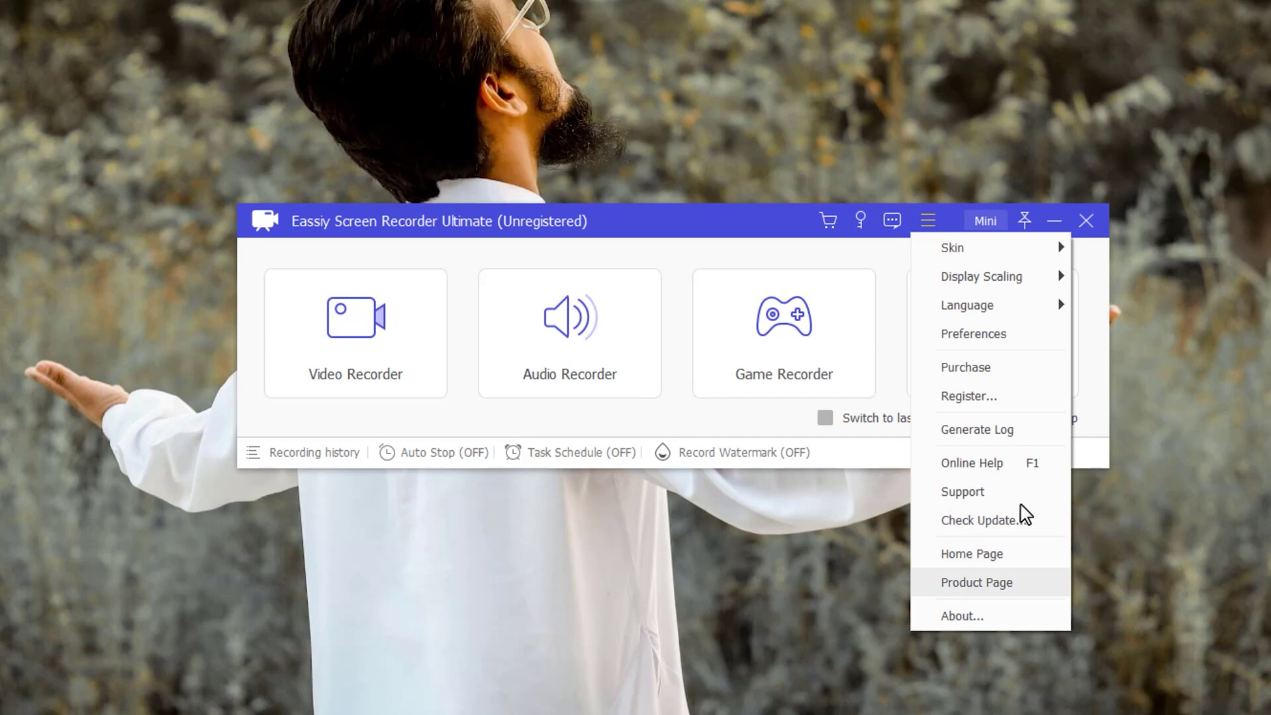
{"action": "left_click", "coordinate": [699, 210]}
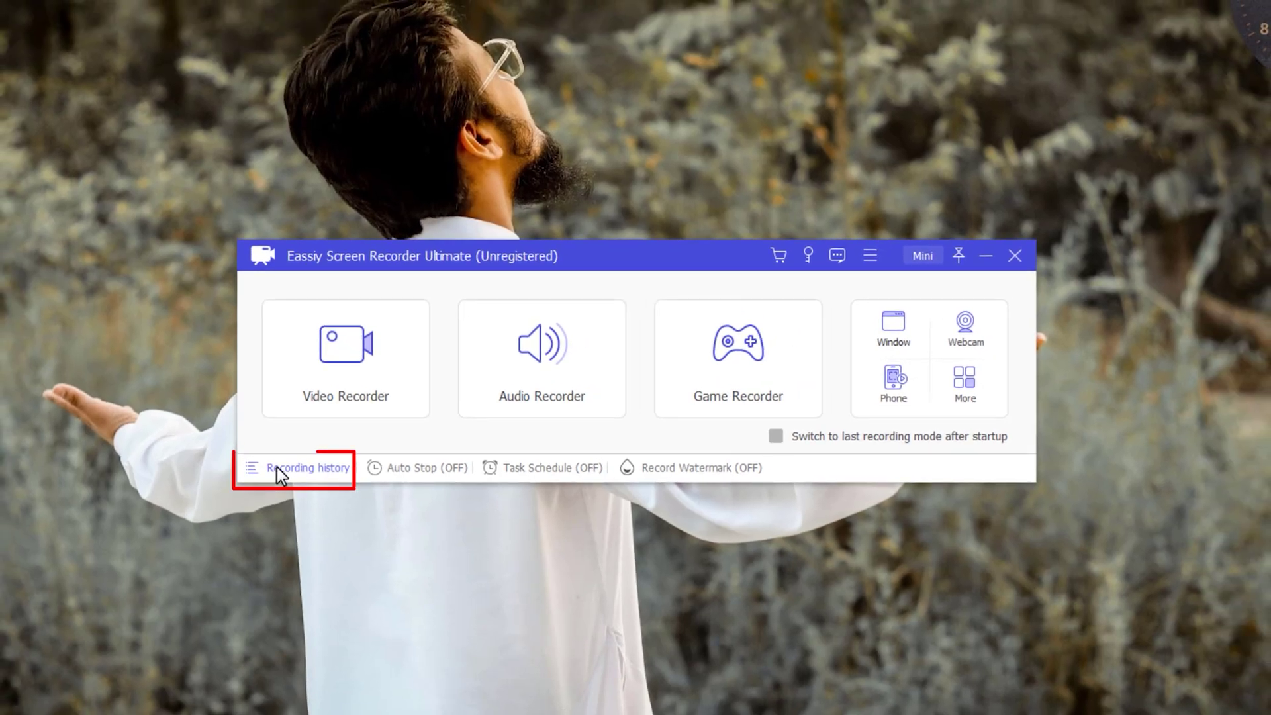
View the recording history and close it.
{"action": "left_click", "coordinate": [311, 452]}
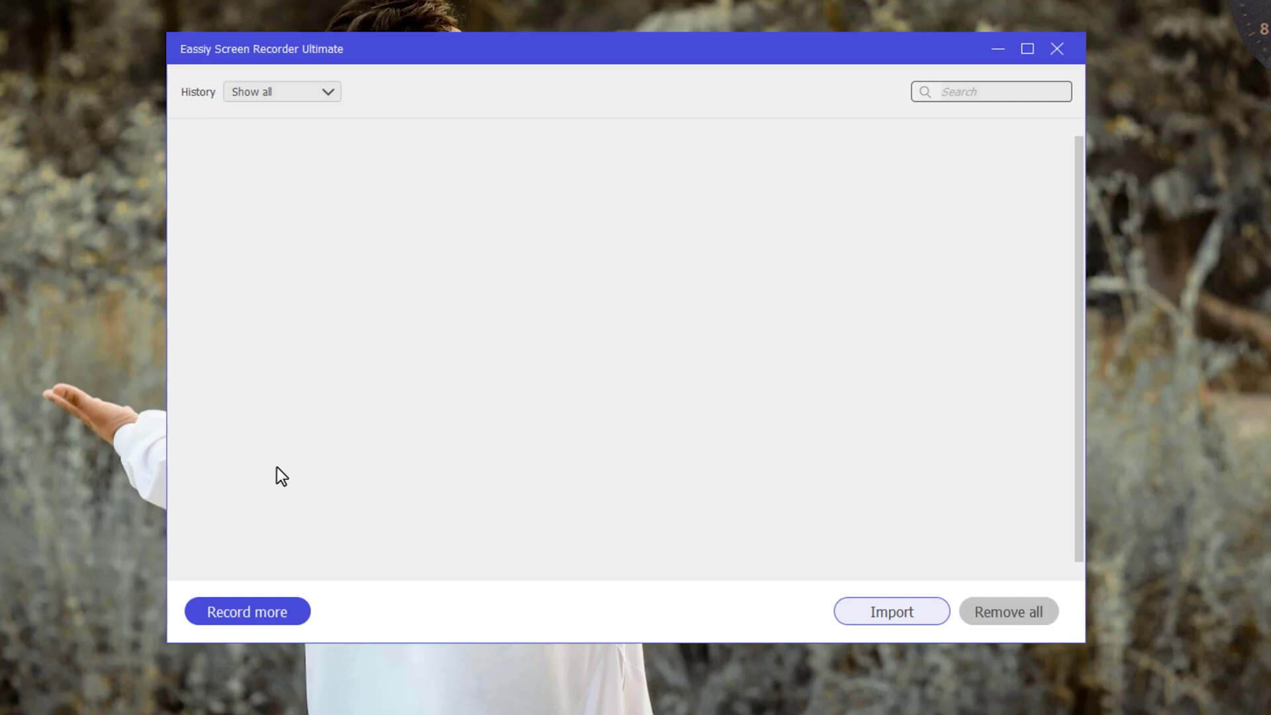
{"action": "left_click", "coordinate": [1066, 56]}
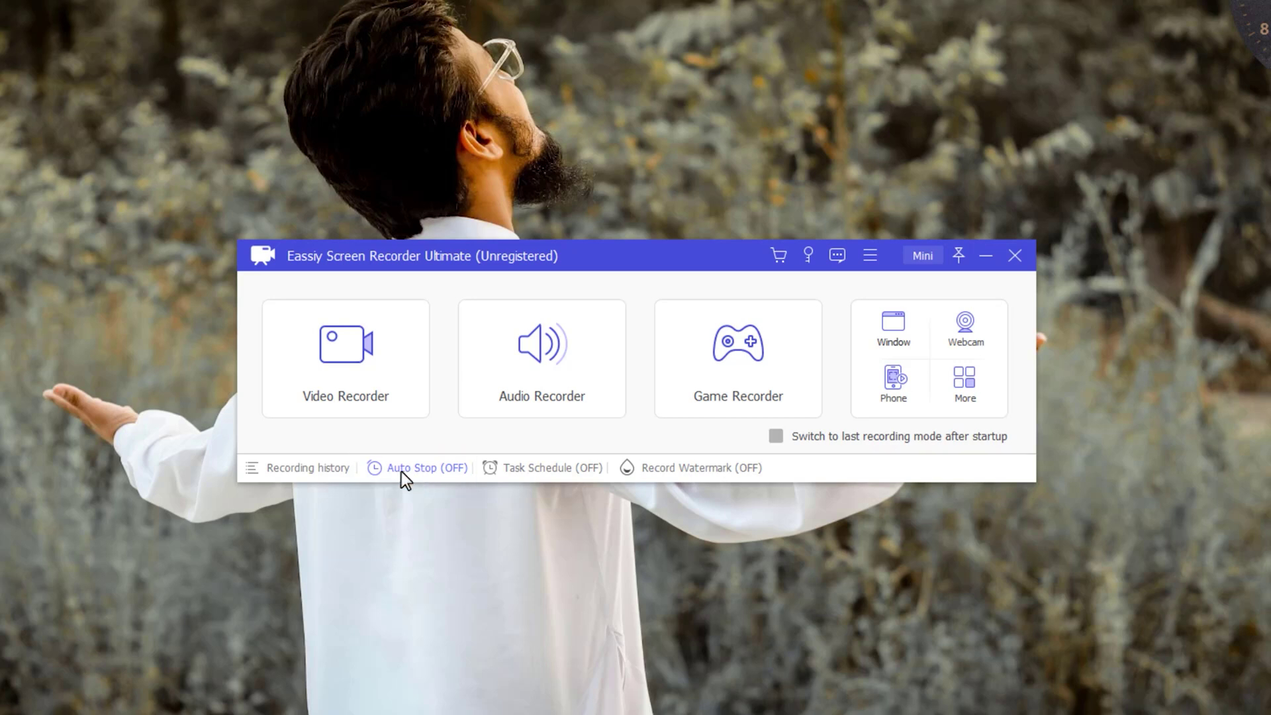
Enable auto stop by recording length with a file length of 00:03:00, only for this time, and save the change.
{"action": "left_click", "coordinate": [381, 469]}
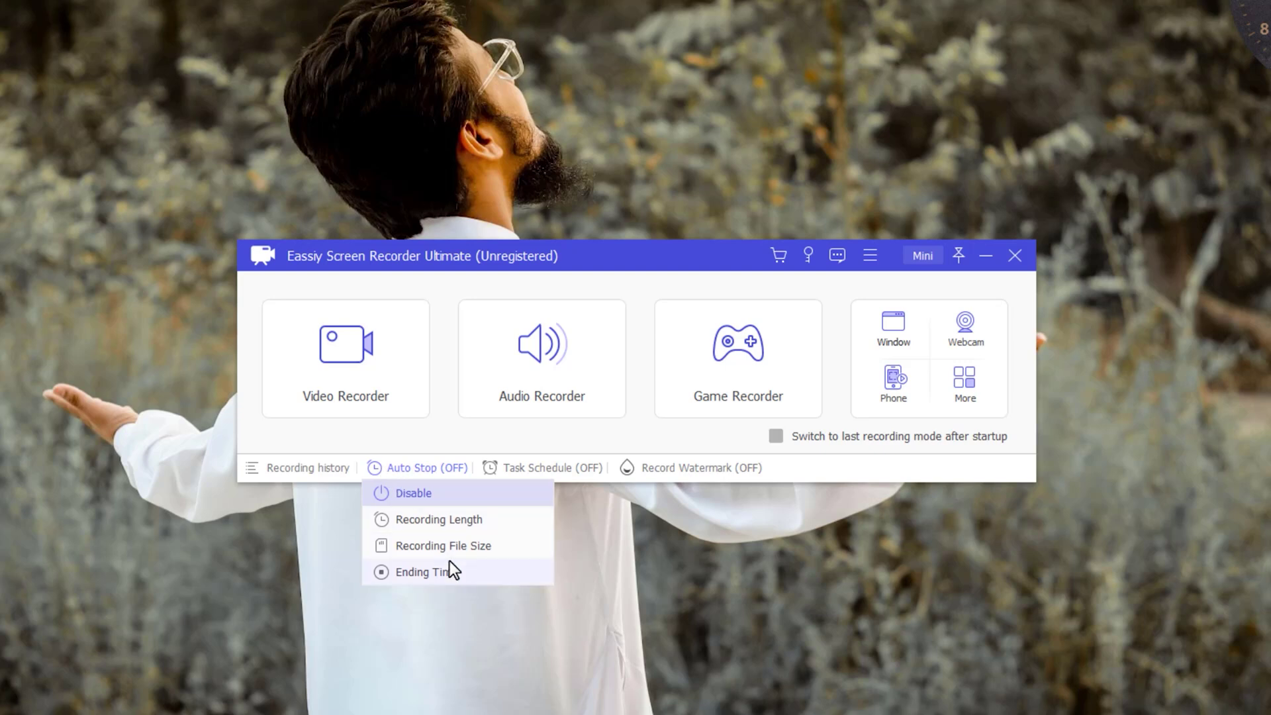
{"action": "left_click", "coordinate": [462, 530]}
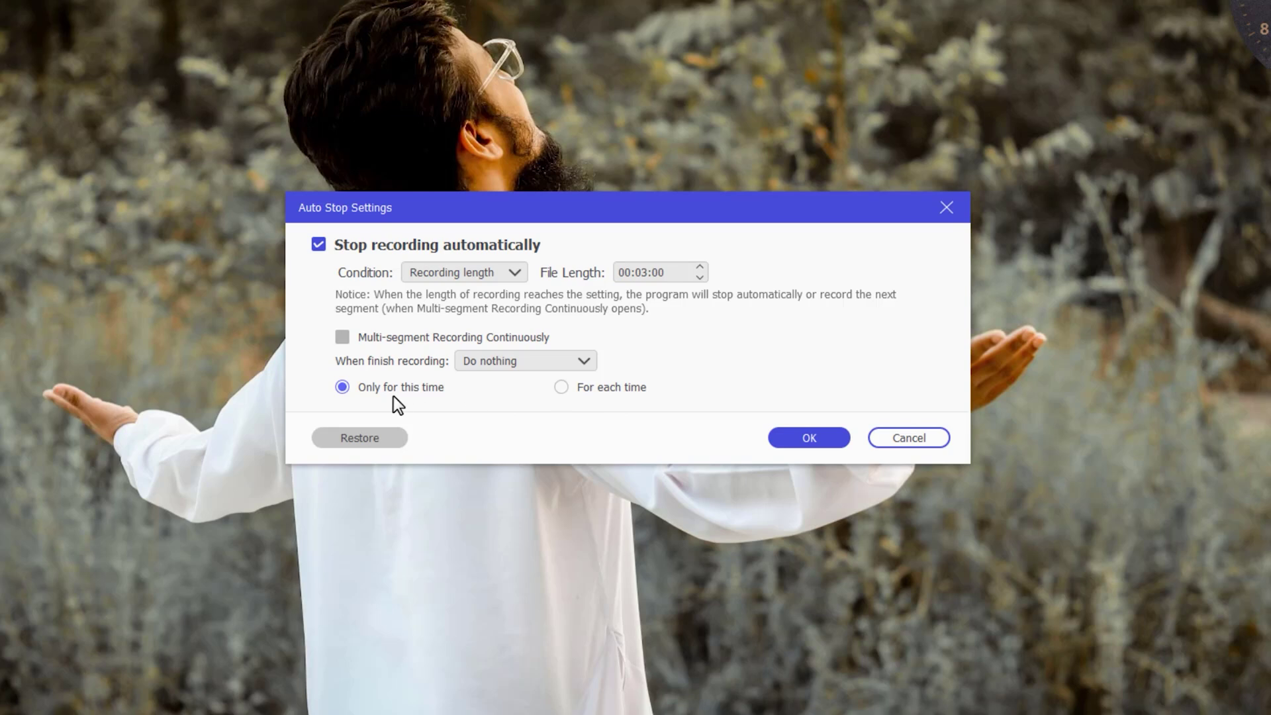
{"action": "left_click", "coordinate": [520, 274]}
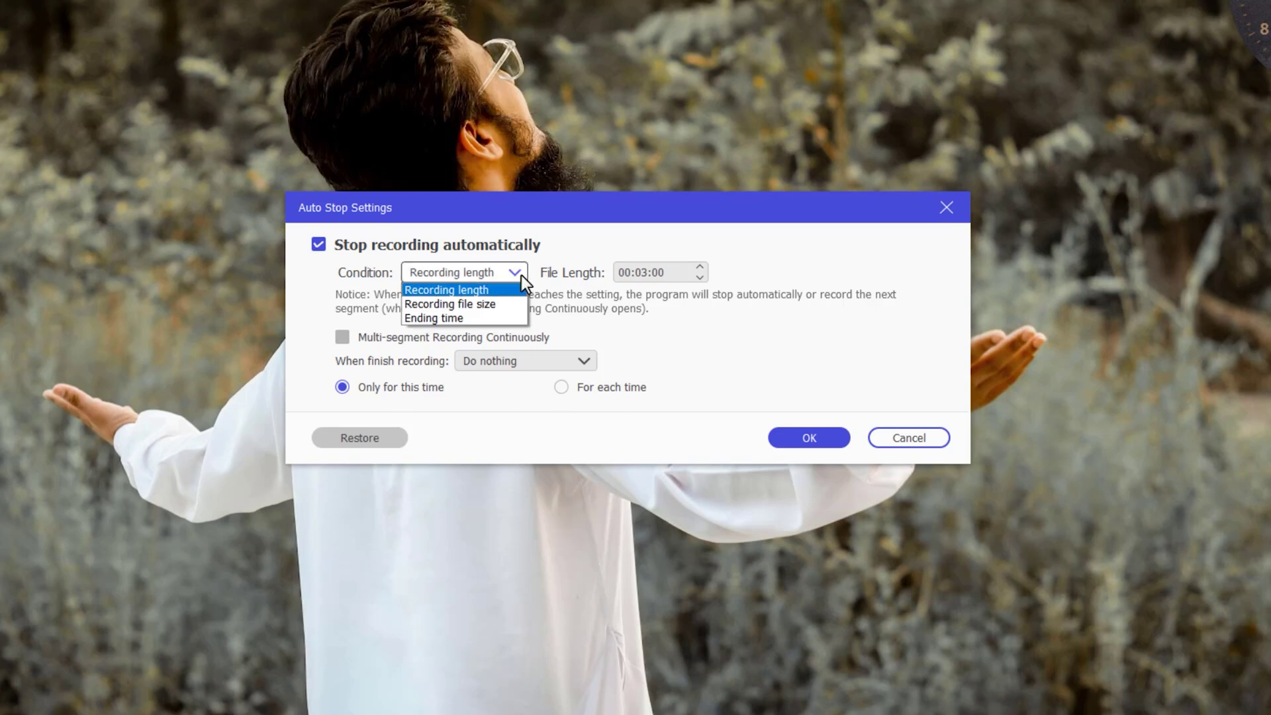
{"action": "left_click", "coordinate": [903, 442]}
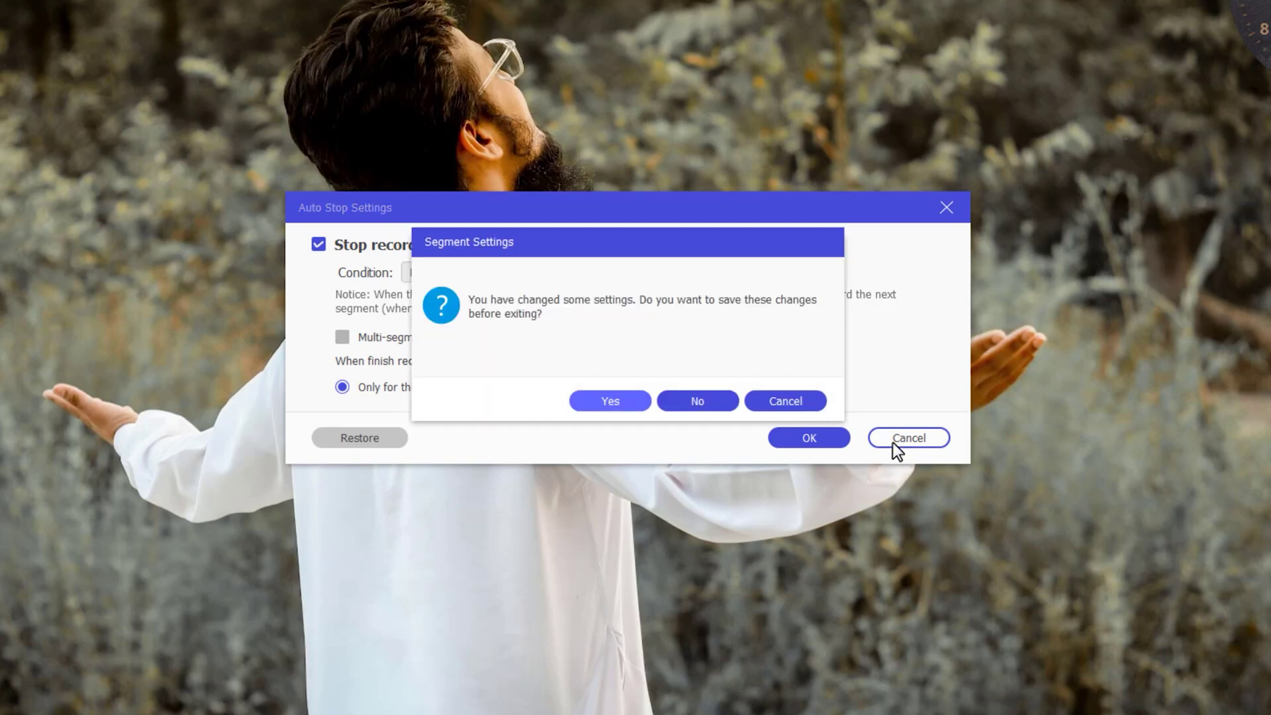
{"action": "left_click", "coordinate": [625, 402]}
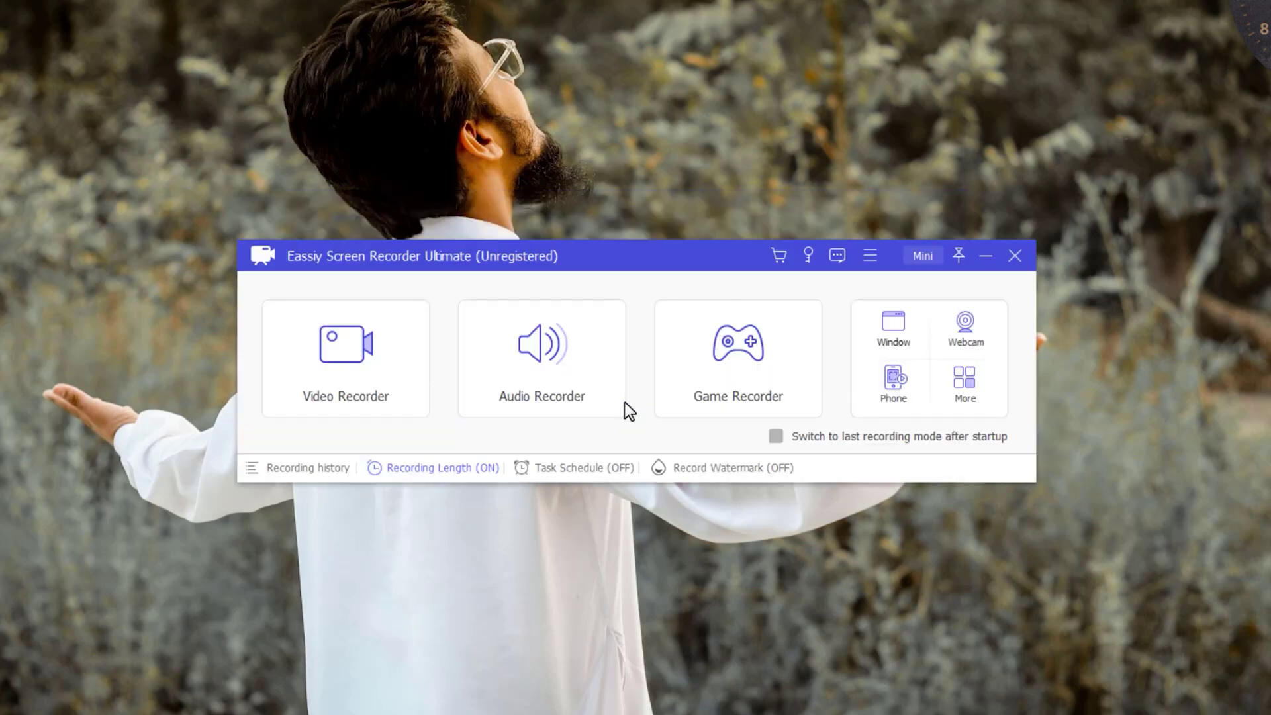
Review the auto stop conditions and disable the recording length limit.
{"action": "left_click", "coordinate": [467, 475]}
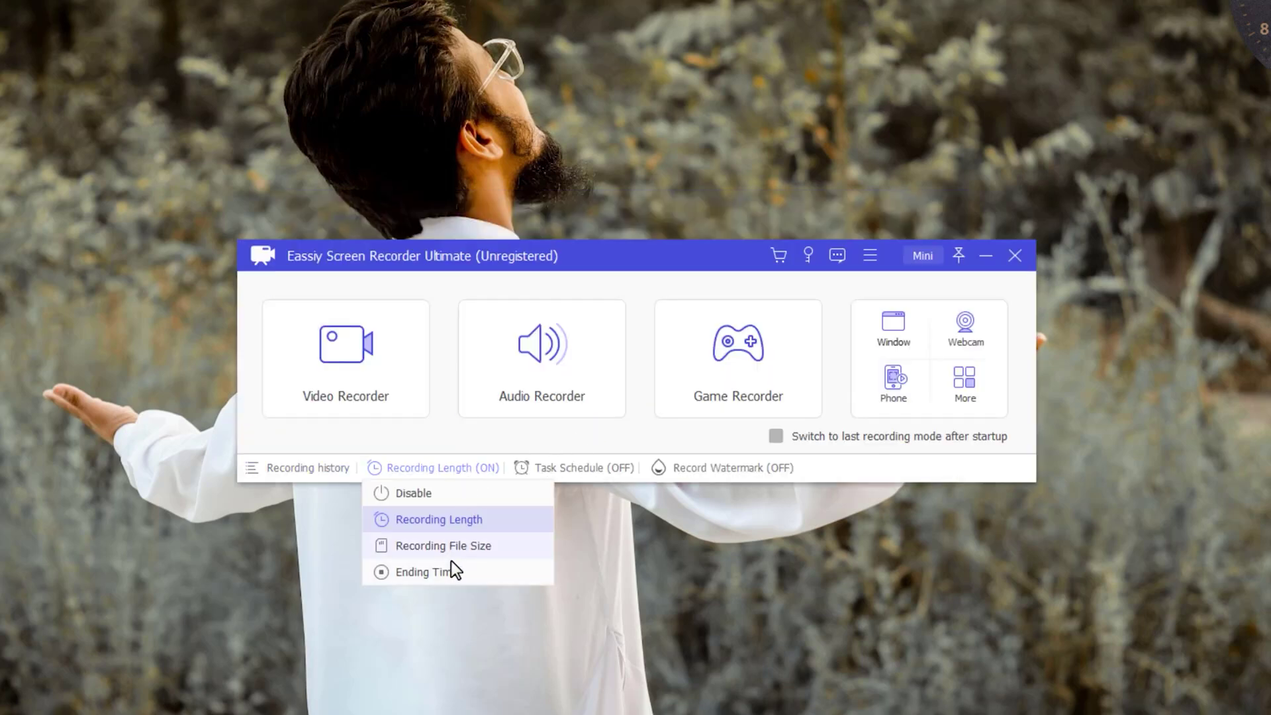
{"action": "left_click", "coordinate": [450, 445]}
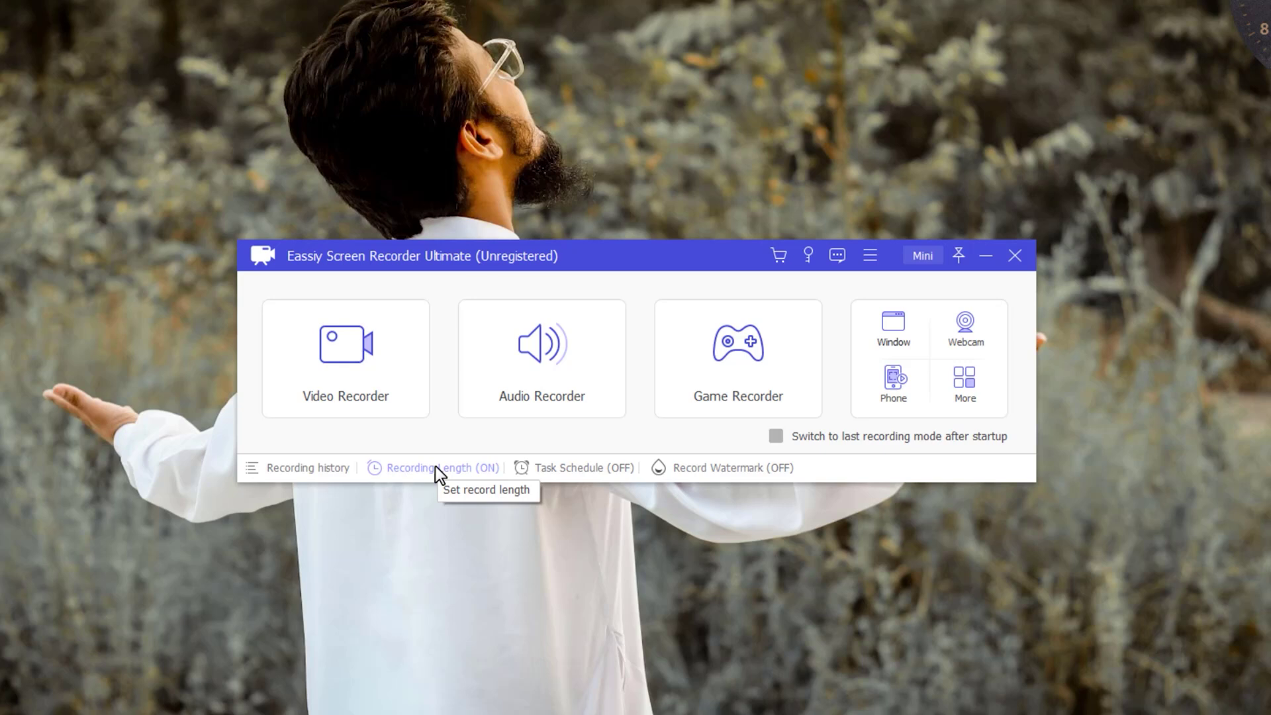
{"action": "left_click", "coordinate": [436, 467]}
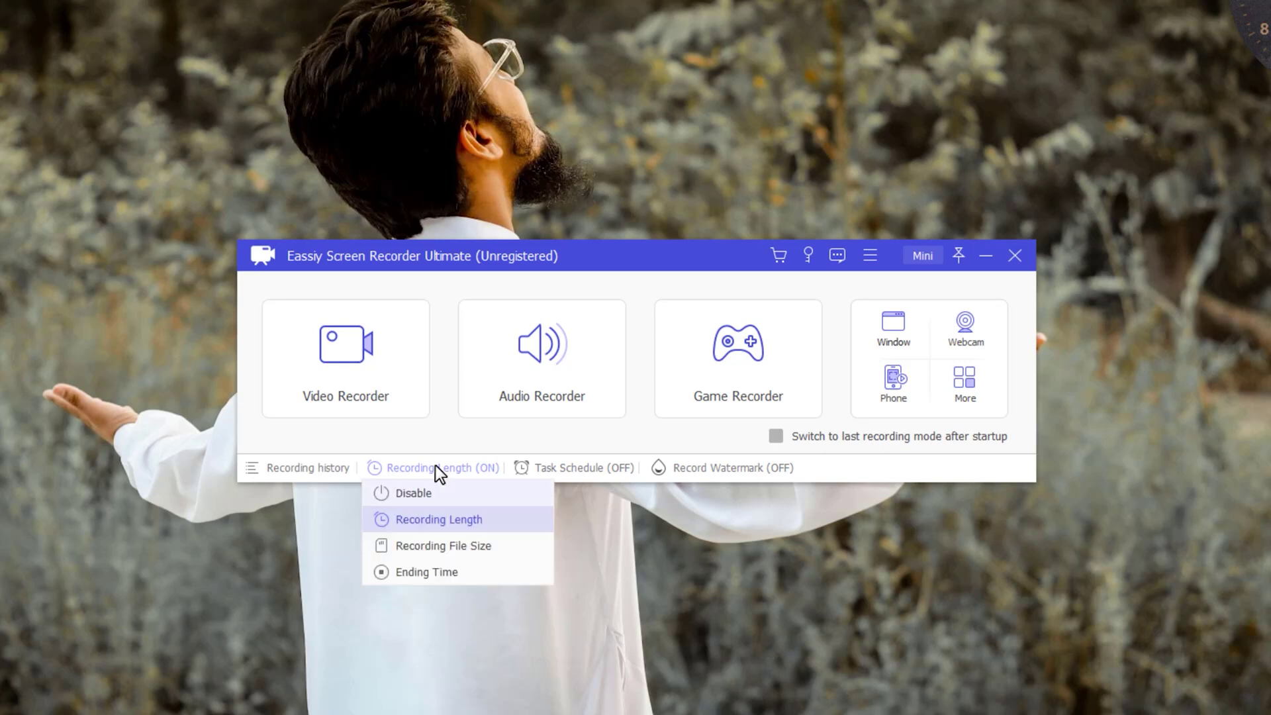
{"action": "left_click", "coordinate": [395, 491]}
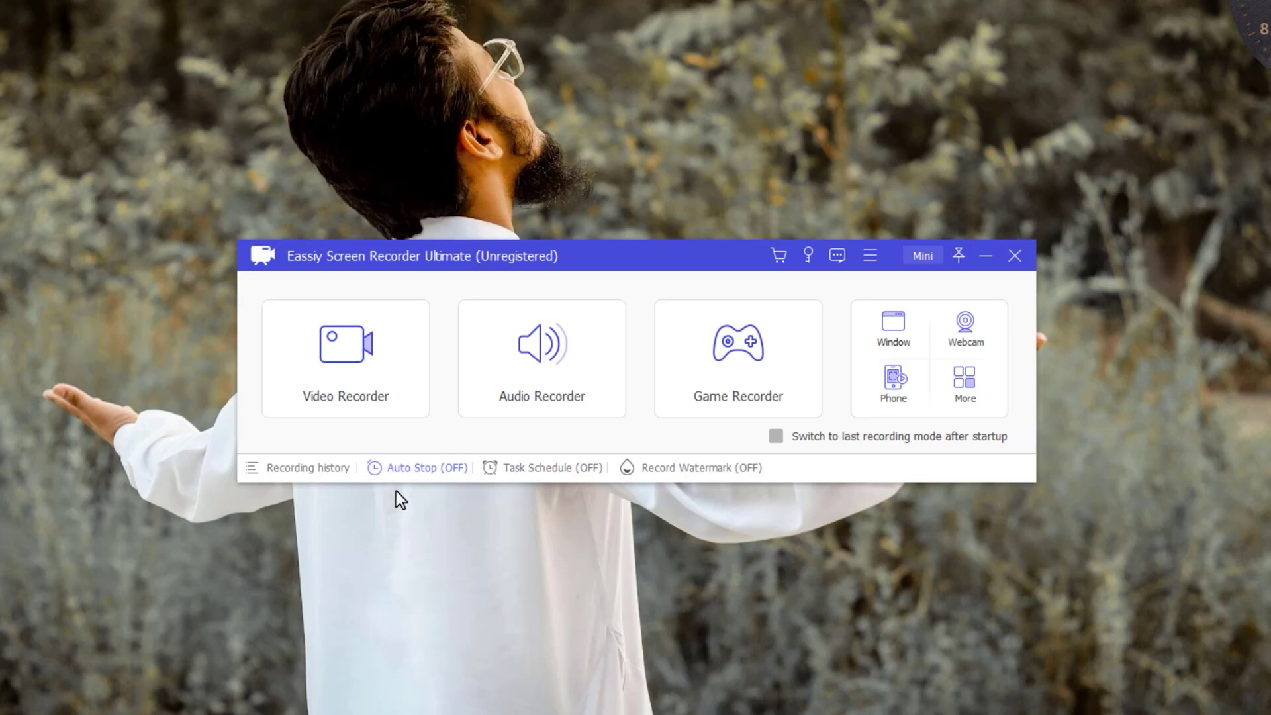
Apply the 00:03:00 recording length auto stop once more and disable it again.
{"action": "left_click", "coordinate": [419, 467]}
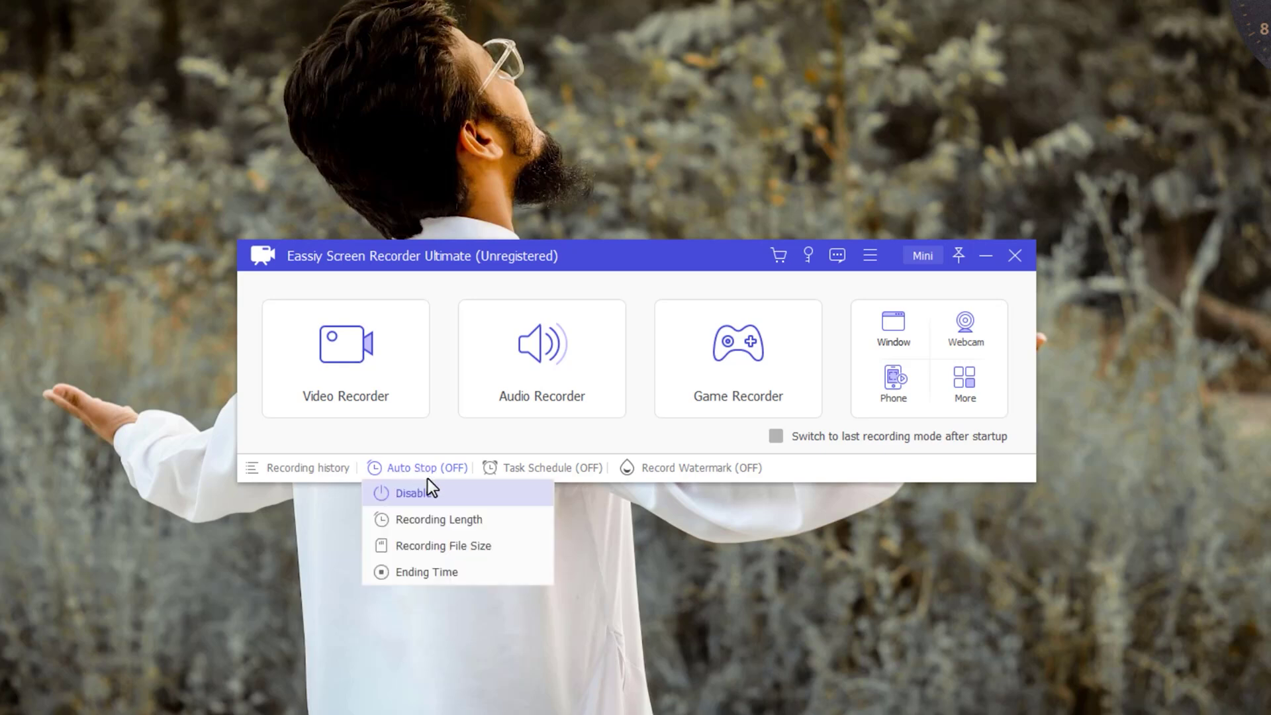
{"action": "left_click", "coordinate": [455, 523]}
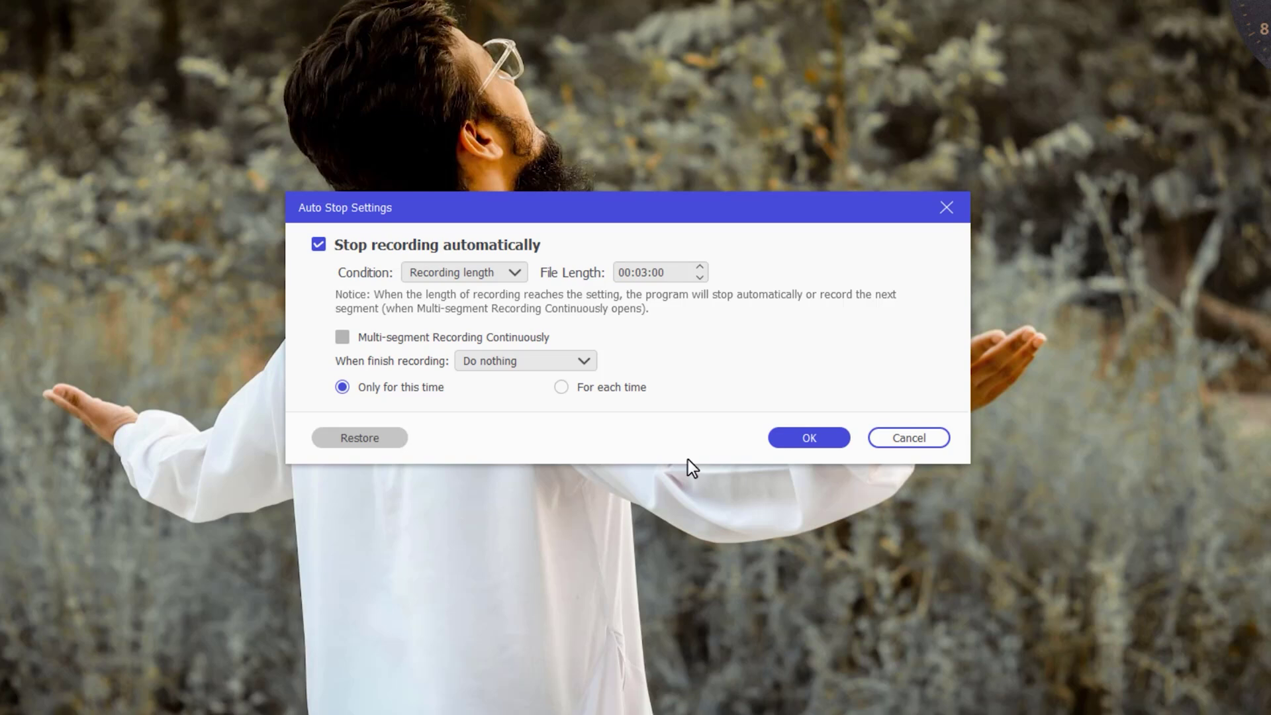
{"action": "left_click", "coordinate": [797, 430]}
{"action": "left_click", "coordinate": [443, 470]}
{"action": "left_click", "coordinate": [424, 494]}
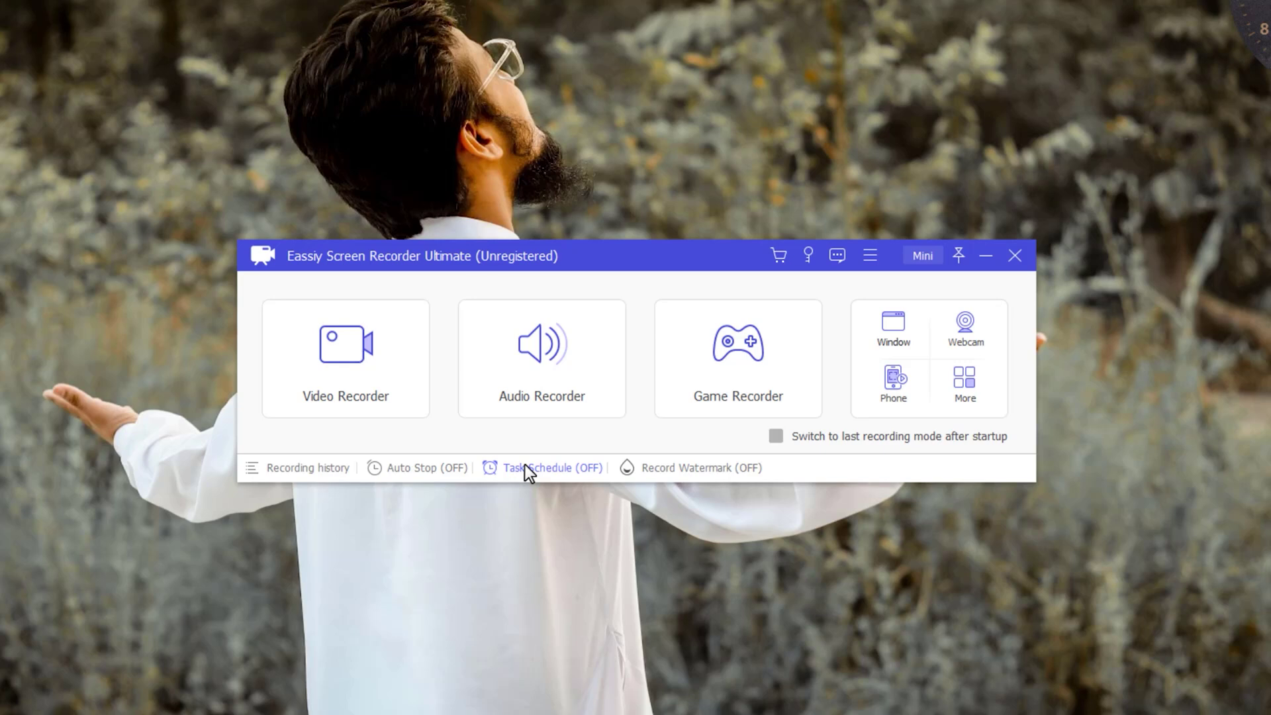
Create a new task schedule with the name "New task".
{"action": "key", "text": "super+n"}
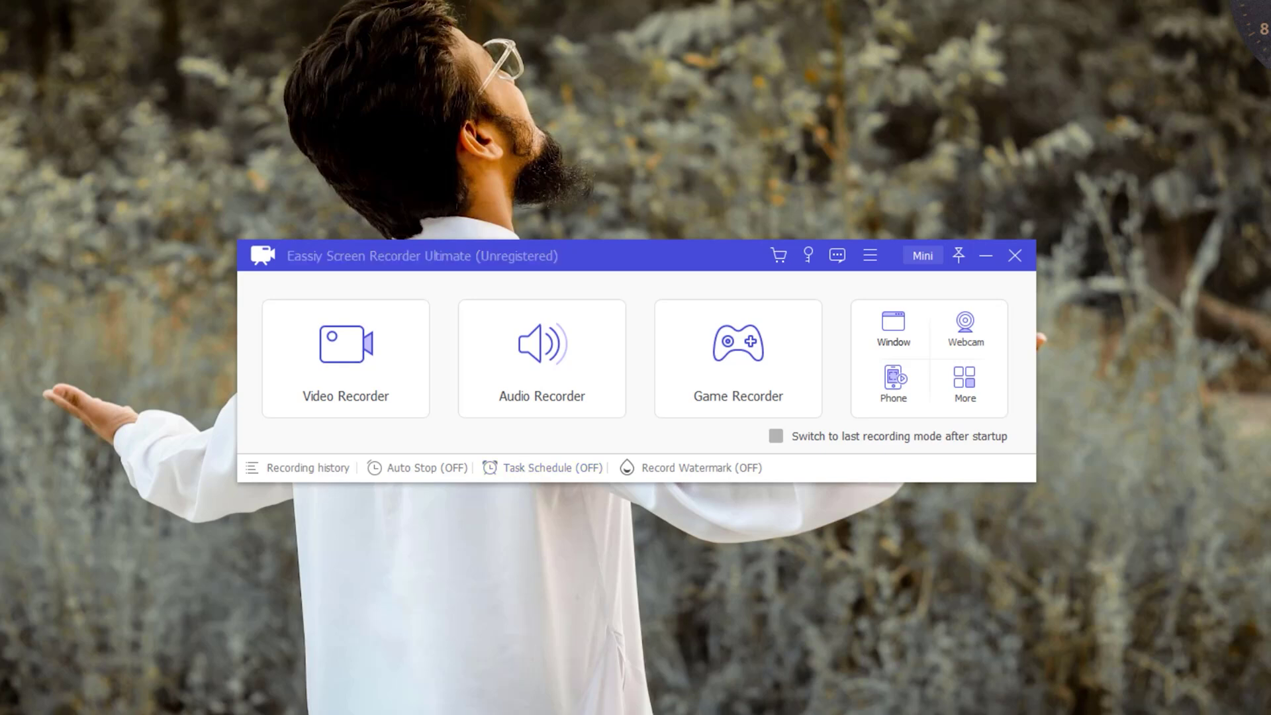
{"action": "key", "text": "super+n"}
{"action": "left_click", "coordinate": [528, 467]}
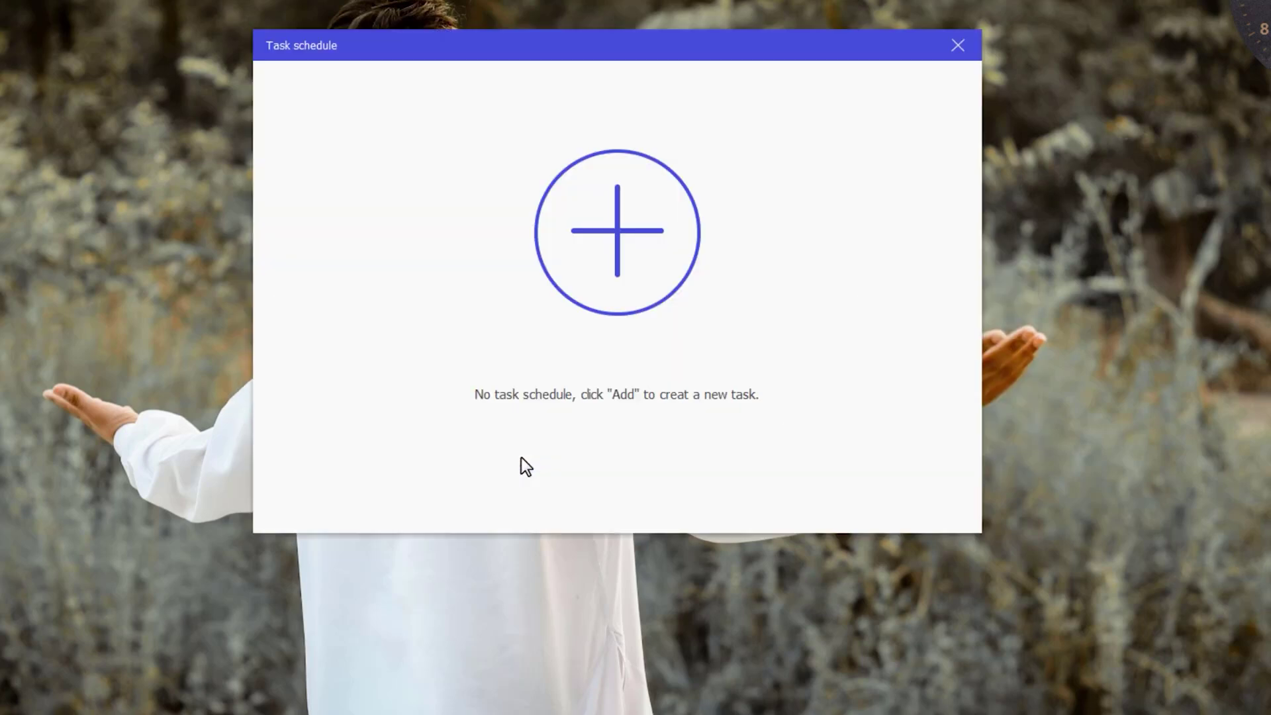
{"action": "left_click", "coordinate": [634, 240]}
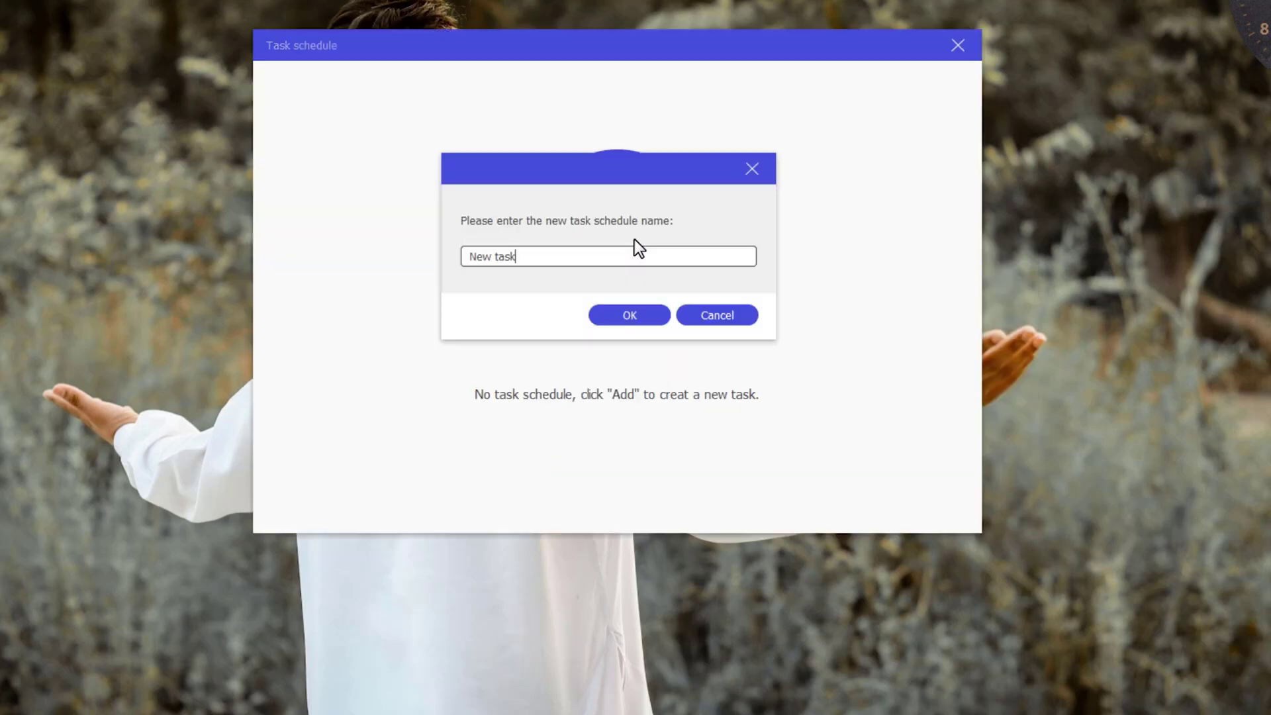
{"action": "left_click", "coordinate": [630, 318]}
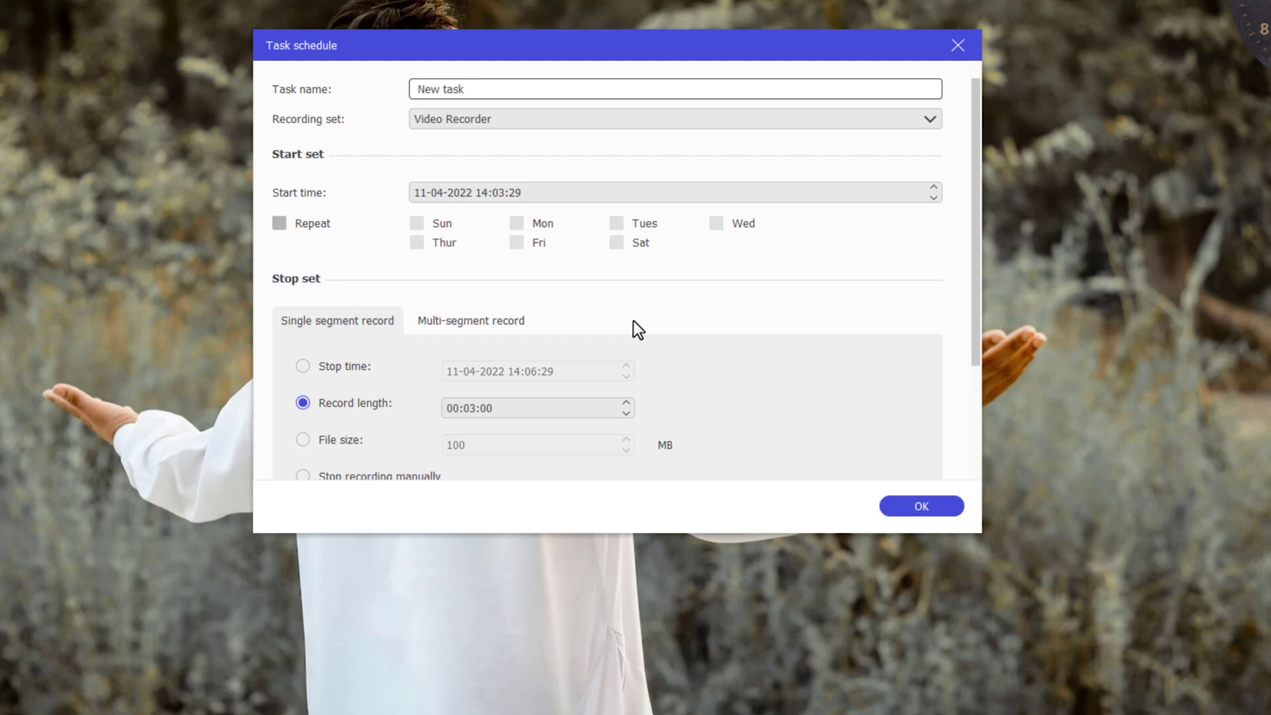
Examine the new task's start time, repeat, stop and finish options, and close its settings.
{"action": "left_click", "coordinate": [500, 197]}
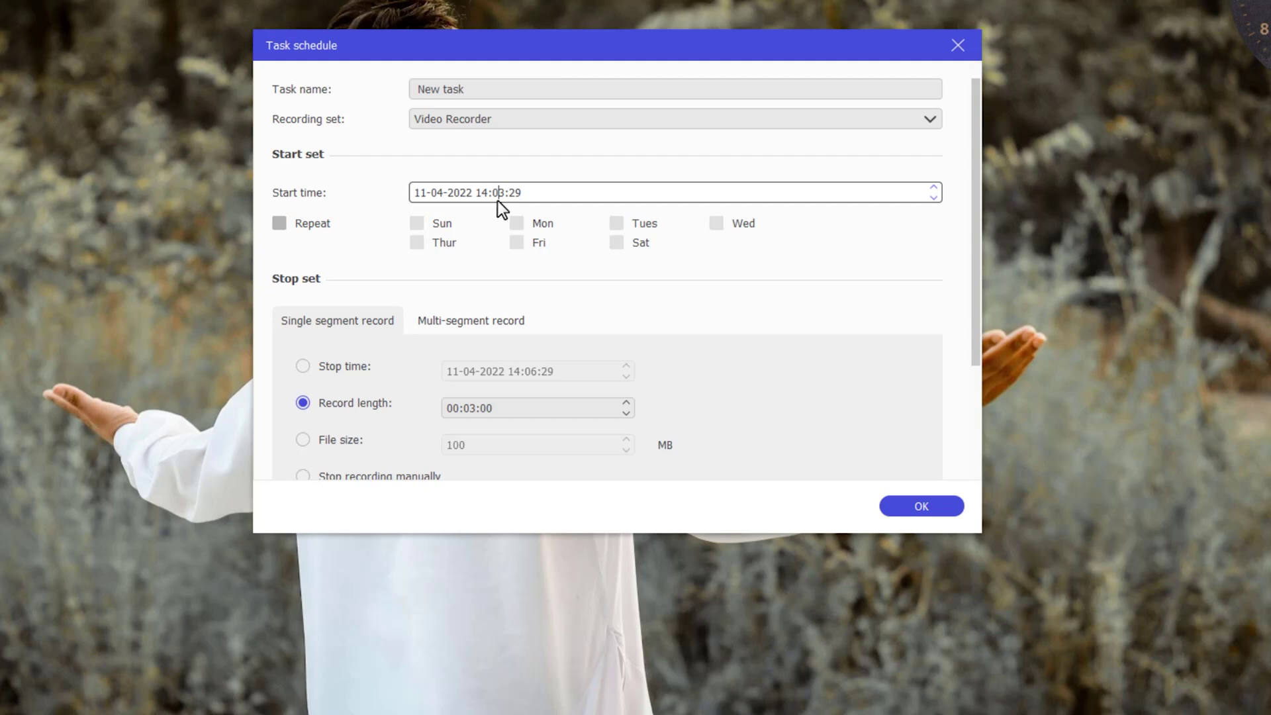
{"action": "scroll", "coordinate": [497, 201], "scroll_direction": "down", "scroll_amount": 2}
{"action": "scroll", "coordinate": [498, 201], "scroll_direction": "up", "scroll_amount": 2}
{"action": "scroll", "coordinate": [497, 201], "scroll_direction": "down", "scroll_amount": 2}
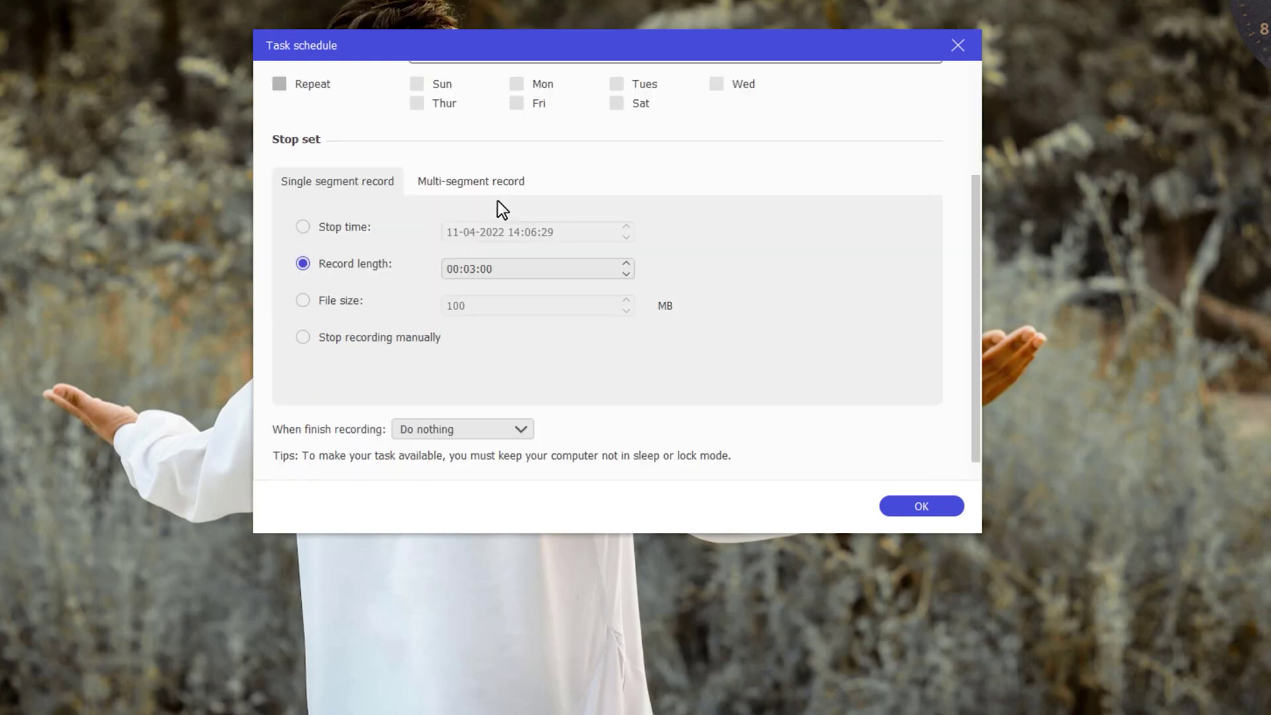
{"action": "scroll", "coordinate": [497, 201], "scroll_direction": "up", "scroll_amount": 2}
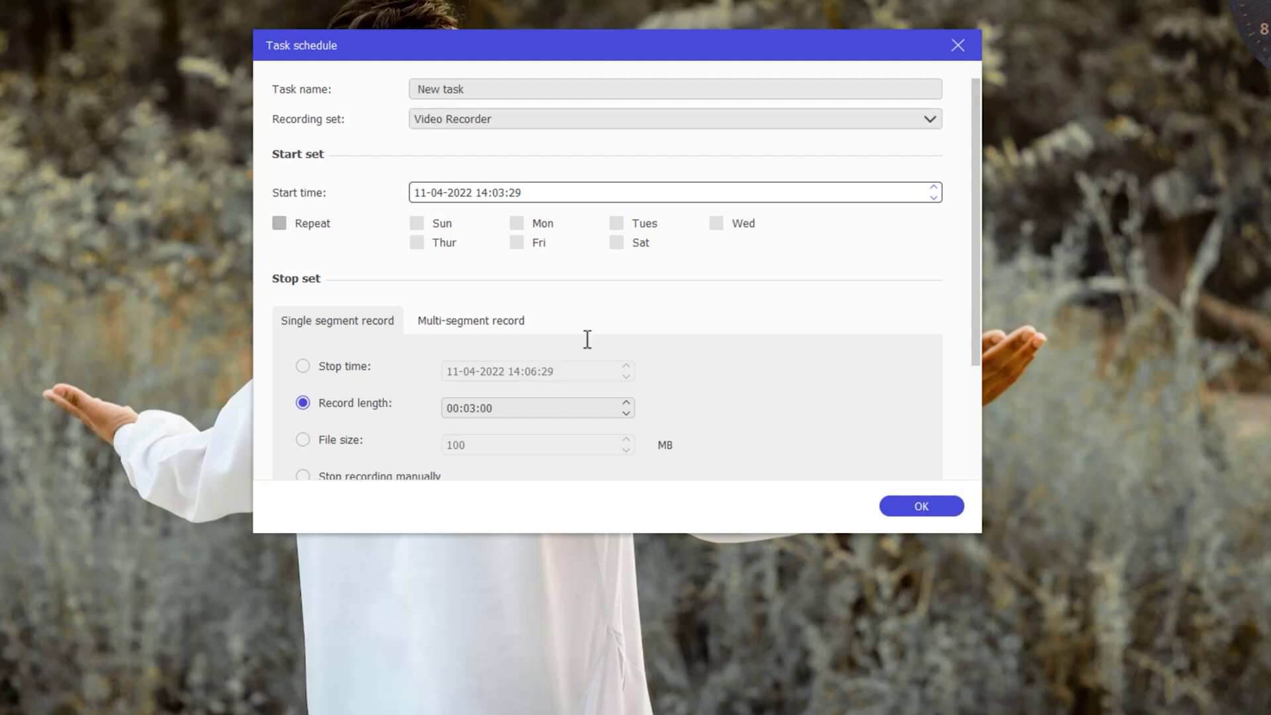
{"action": "left_click", "coordinate": [934, 198]}
{"action": "left_click", "coordinate": [934, 188]}
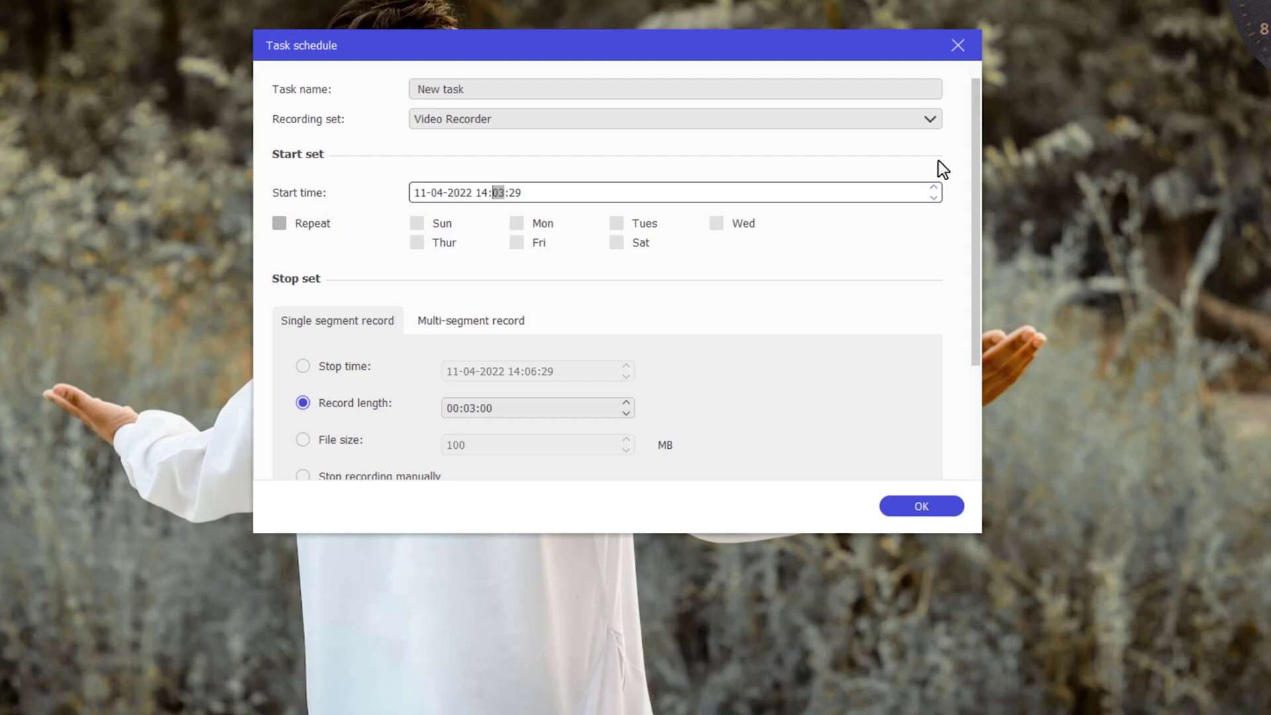
{"action": "left_click", "coordinate": [954, 49]}
{"action": "left_click", "coordinate": [580, 357]}
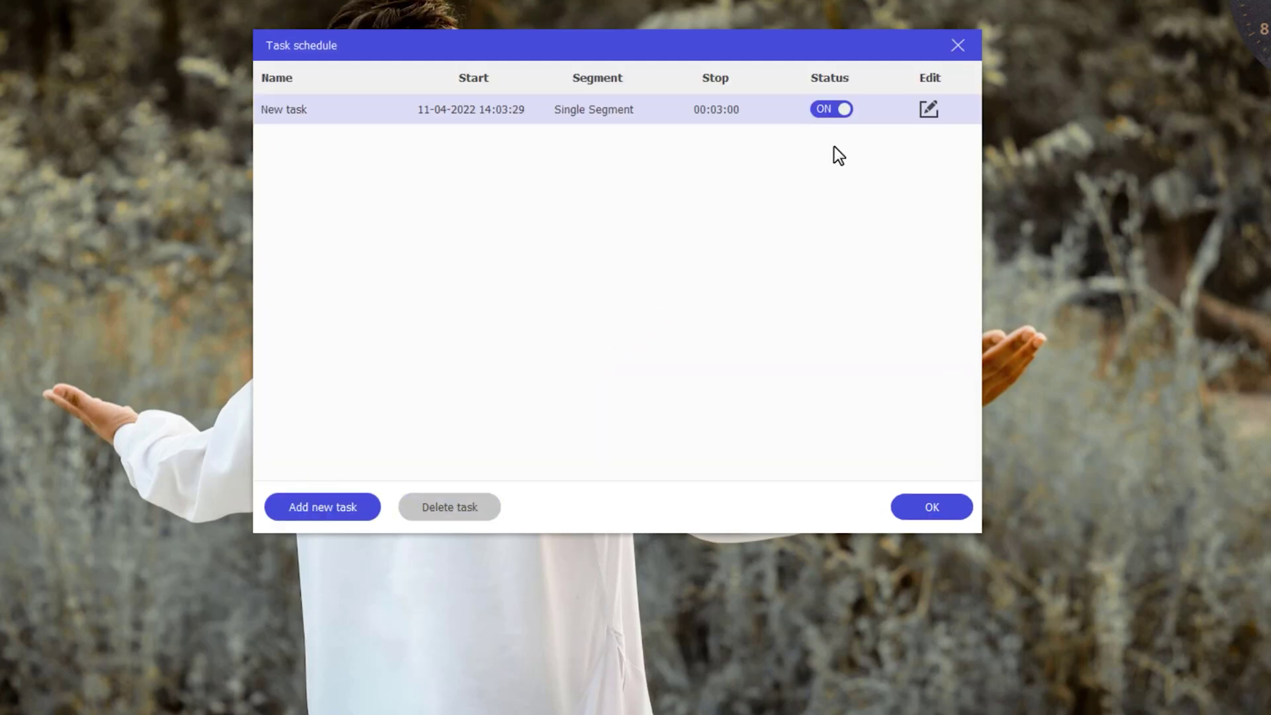
Continue with the free trial on leaving the task schedule, and delete the scheduled "New task" from the list.
{"action": "left_click", "coordinate": [957, 47]}
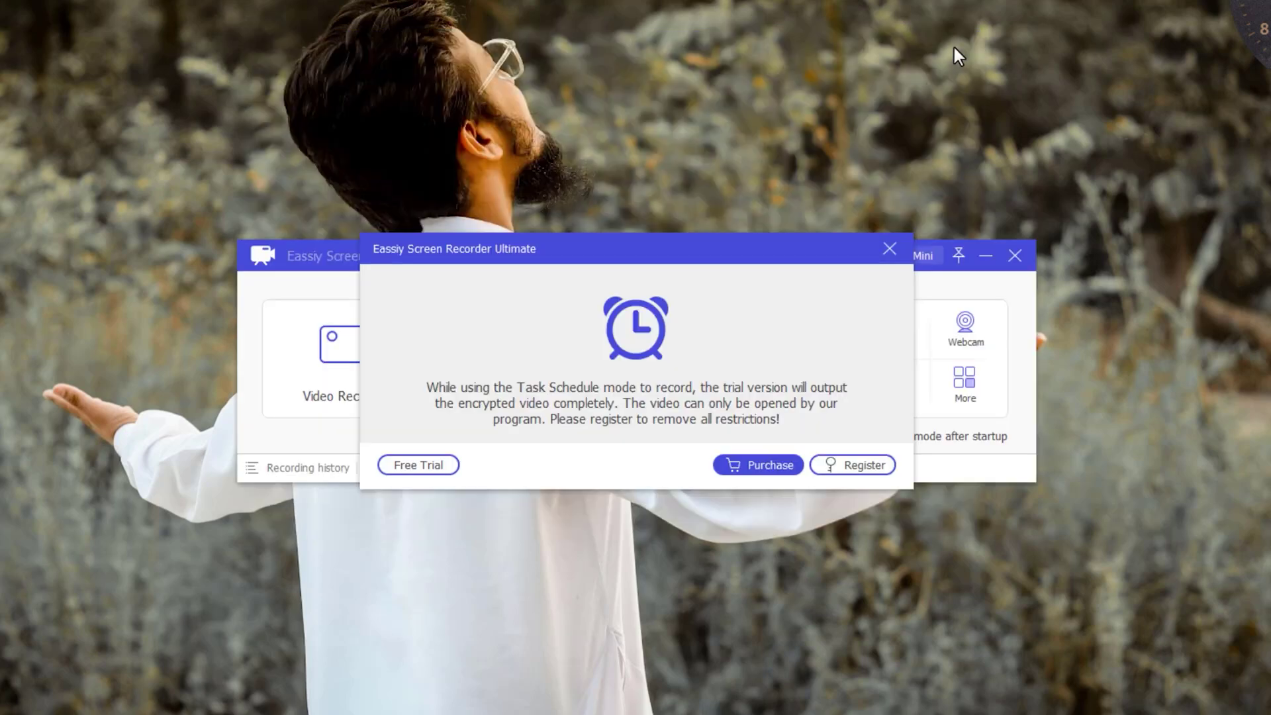
{"action": "left_click", "coordinate": [420, 465]}
{"action": "left_click", "coordinate": [576, 472]}
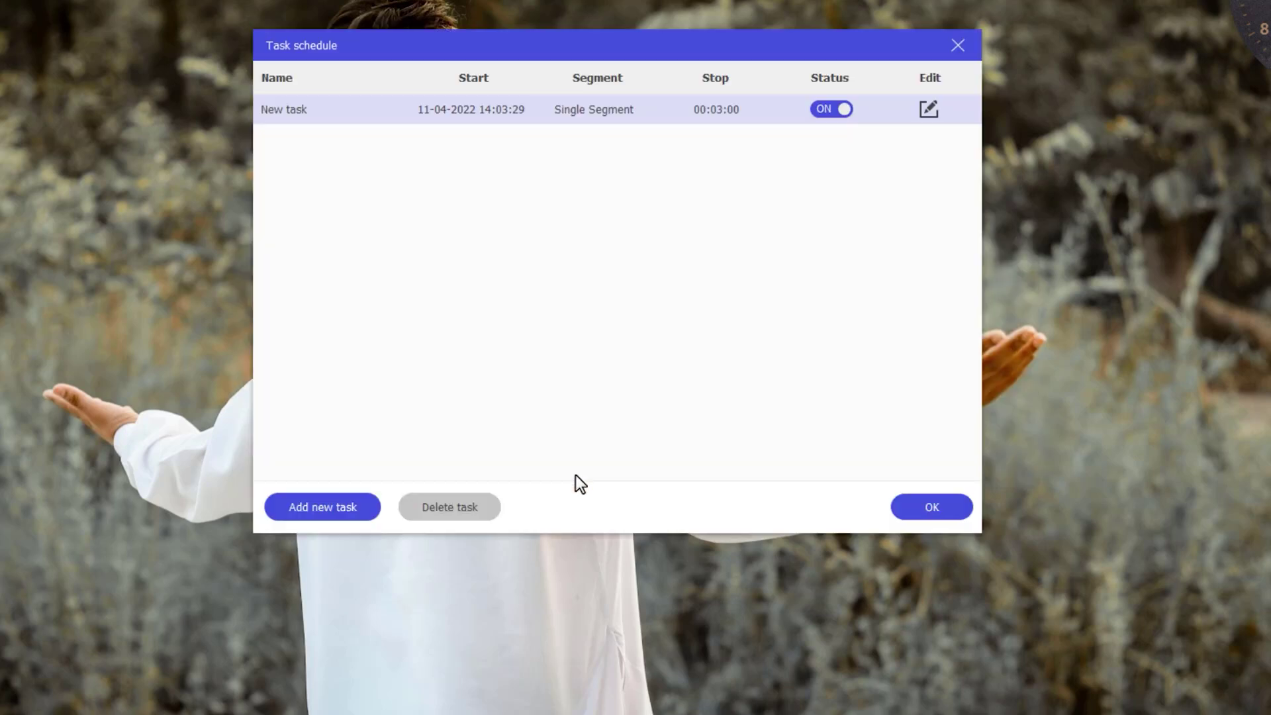
{"action": "left_click", "coordinate": [450, 506]}
{"action": "left_click", "coordinate": [703, 363]}
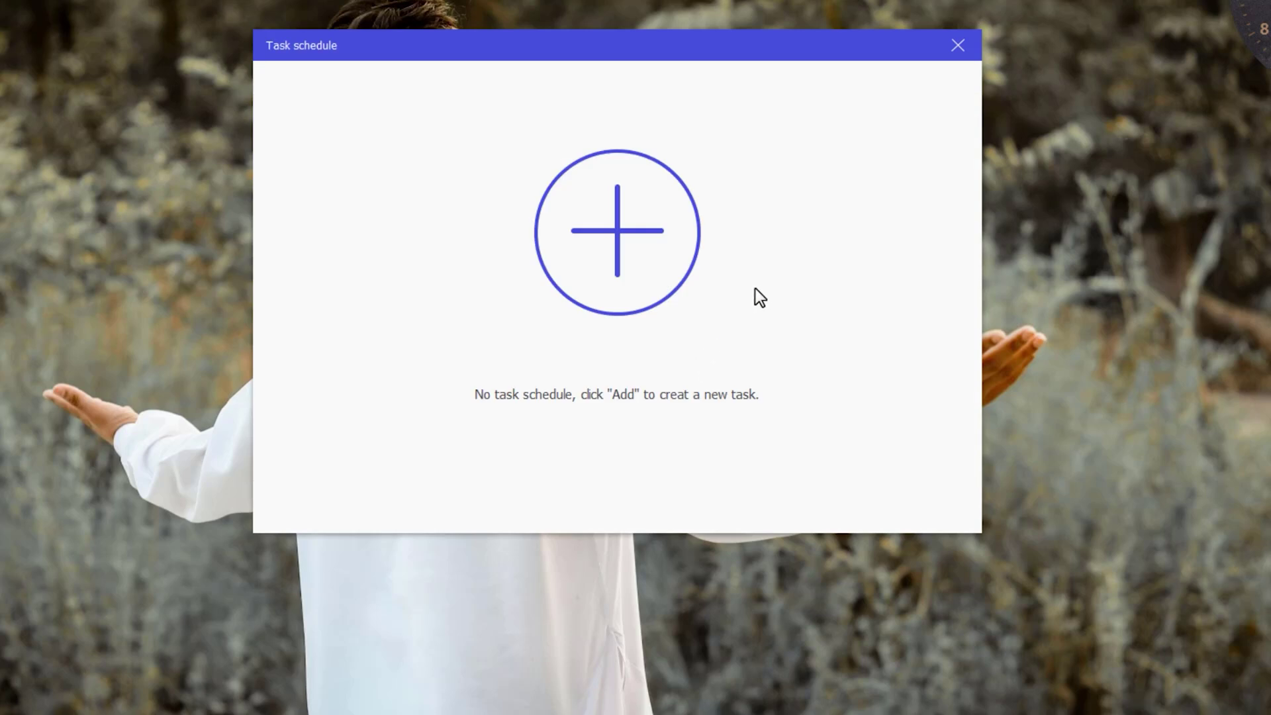
{"action": "left_click", "coordinate": [956, 47]}
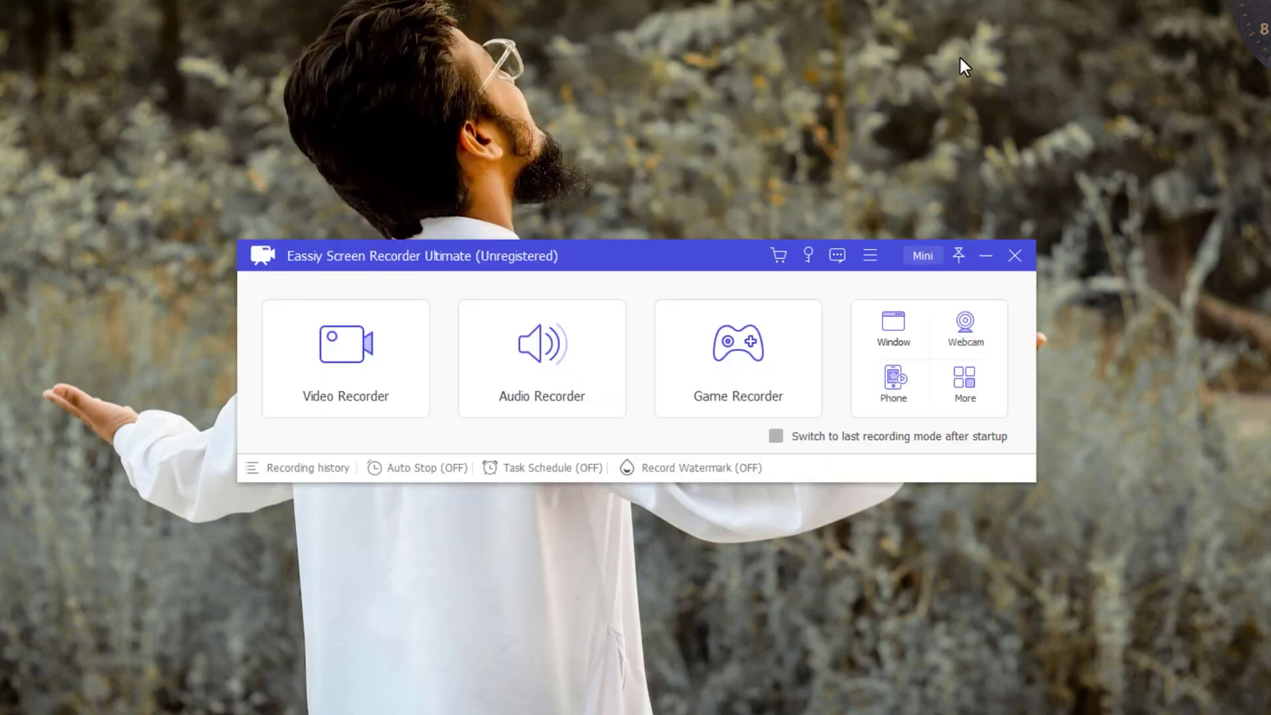
Try the Default Picture Watermark and the Default Text Watermark, and set the record watermark back to No Watermark.
{"action": "left_click", "coordinate": [679, 470]}
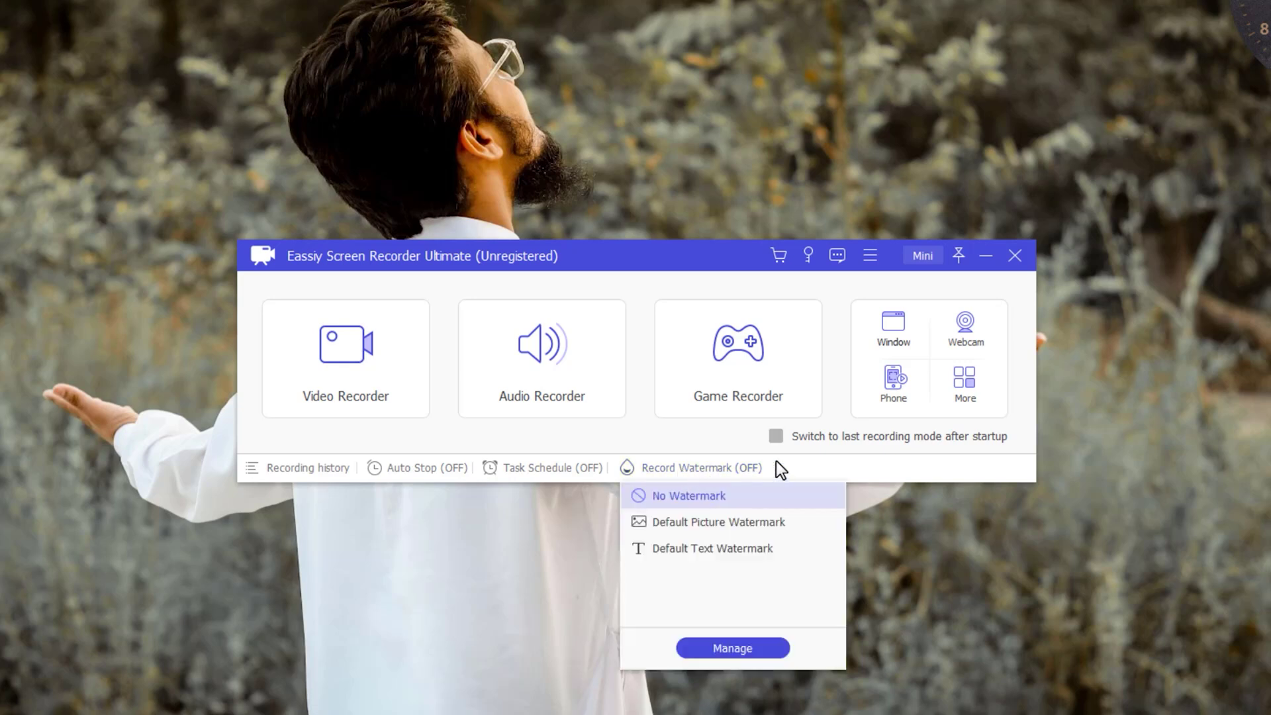
{"action": "left_click", "coordinate": [736, 529]}
{"action": "left_click", "coordinate": [677, 469]}
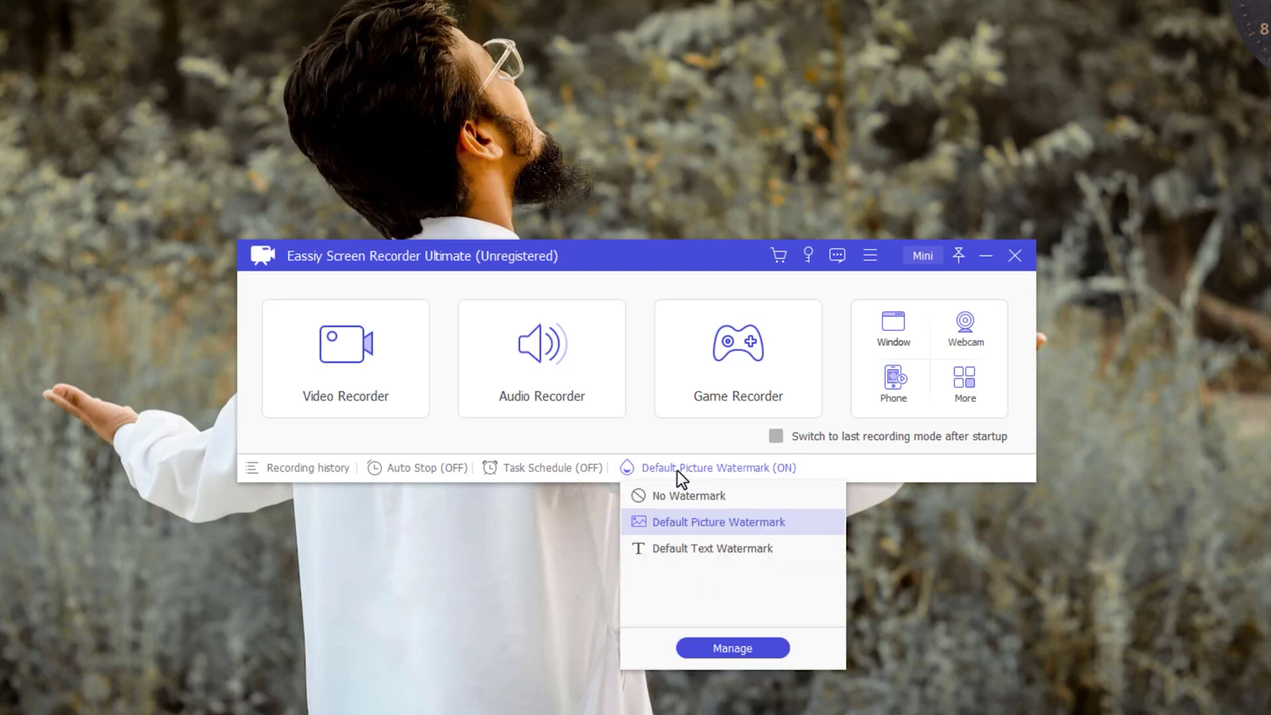
{"action": "left_click", "coordinate": [702, 552]}
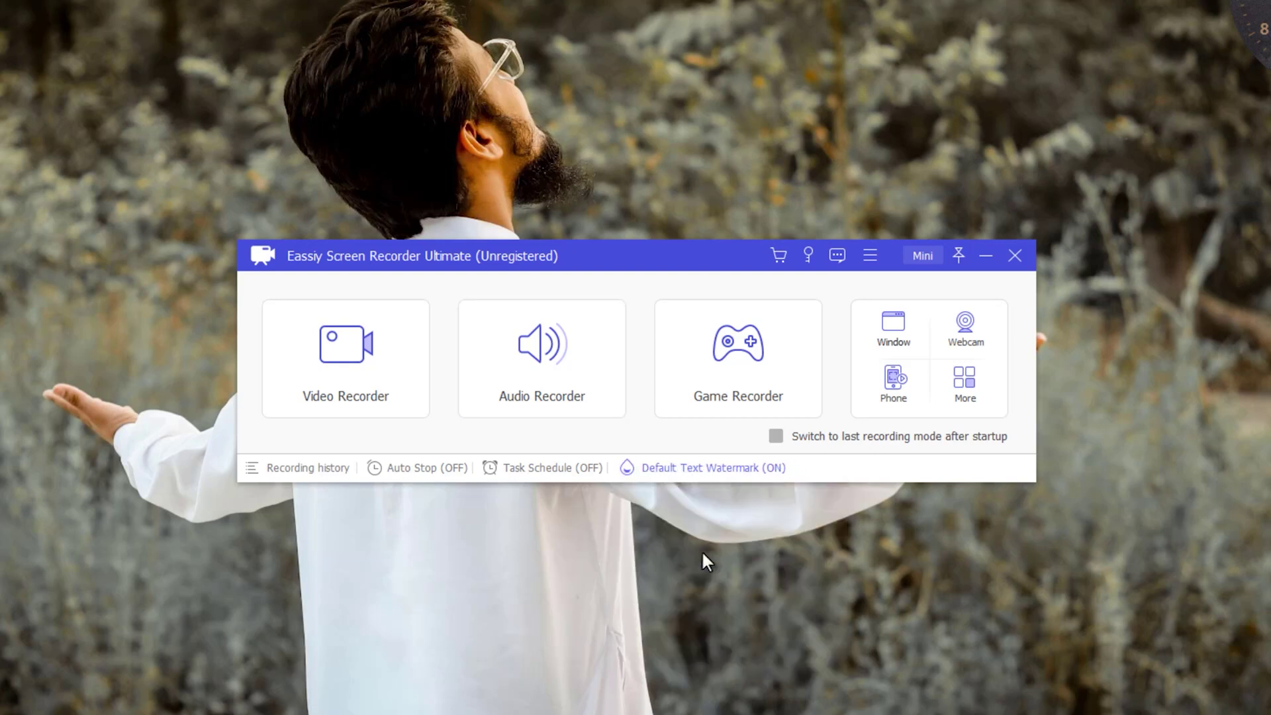
{"action": "left_click", "coordinate": [689, 470]}
{"action": "left_click", "coordinate": [701, 494]}
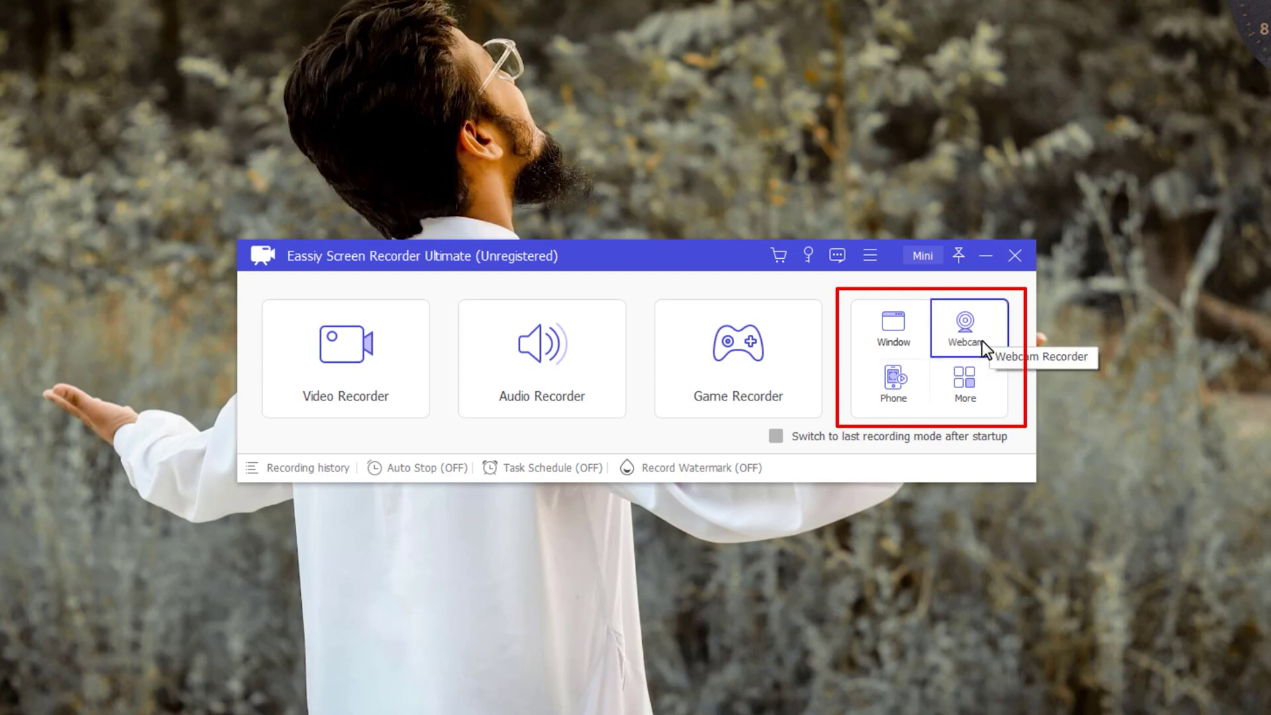
{"action": "left_click", "coordinate": [891, 396]}
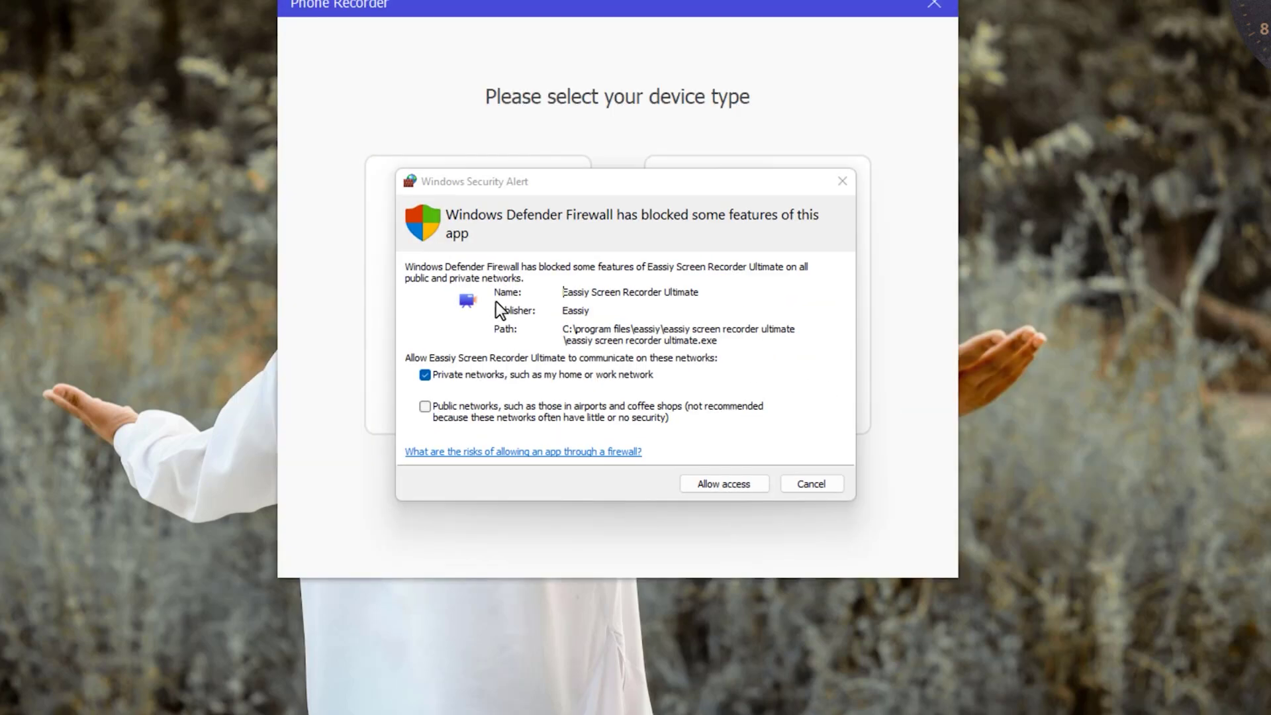
{"action": "left_click", "coordinate": [823, 484]}
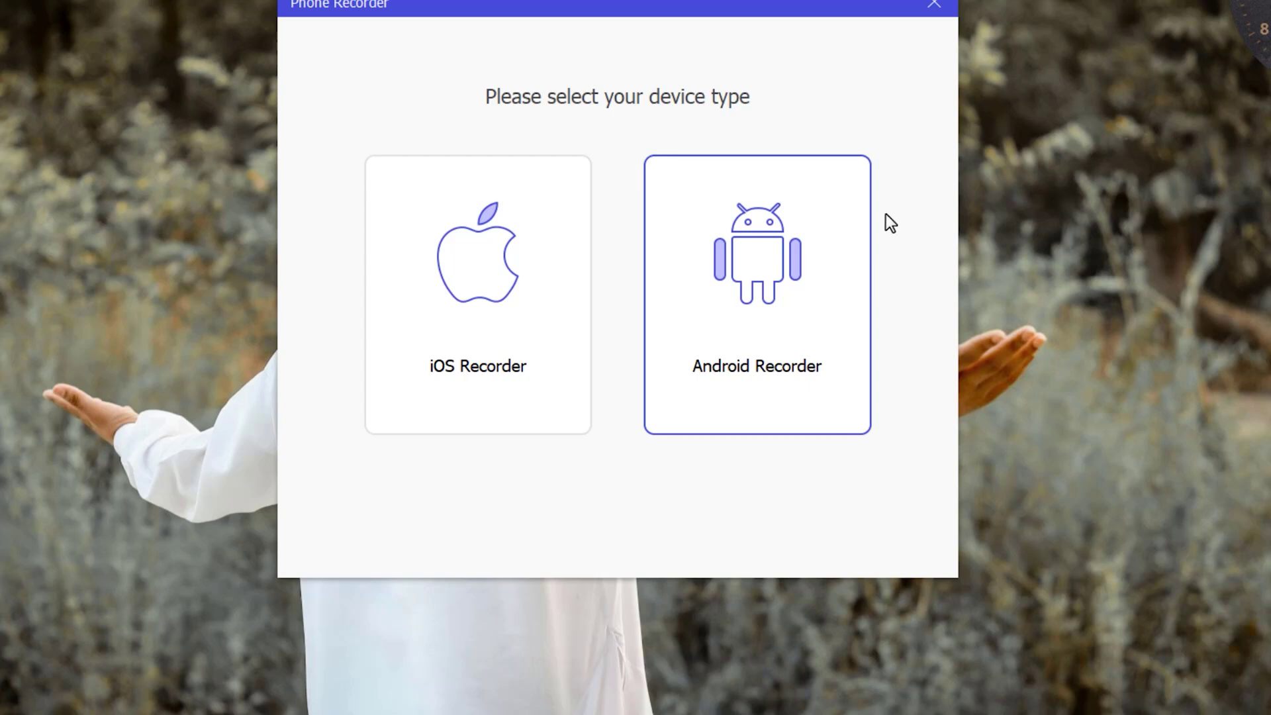
{"action": "left_click", "coordinate": [934, 4]}
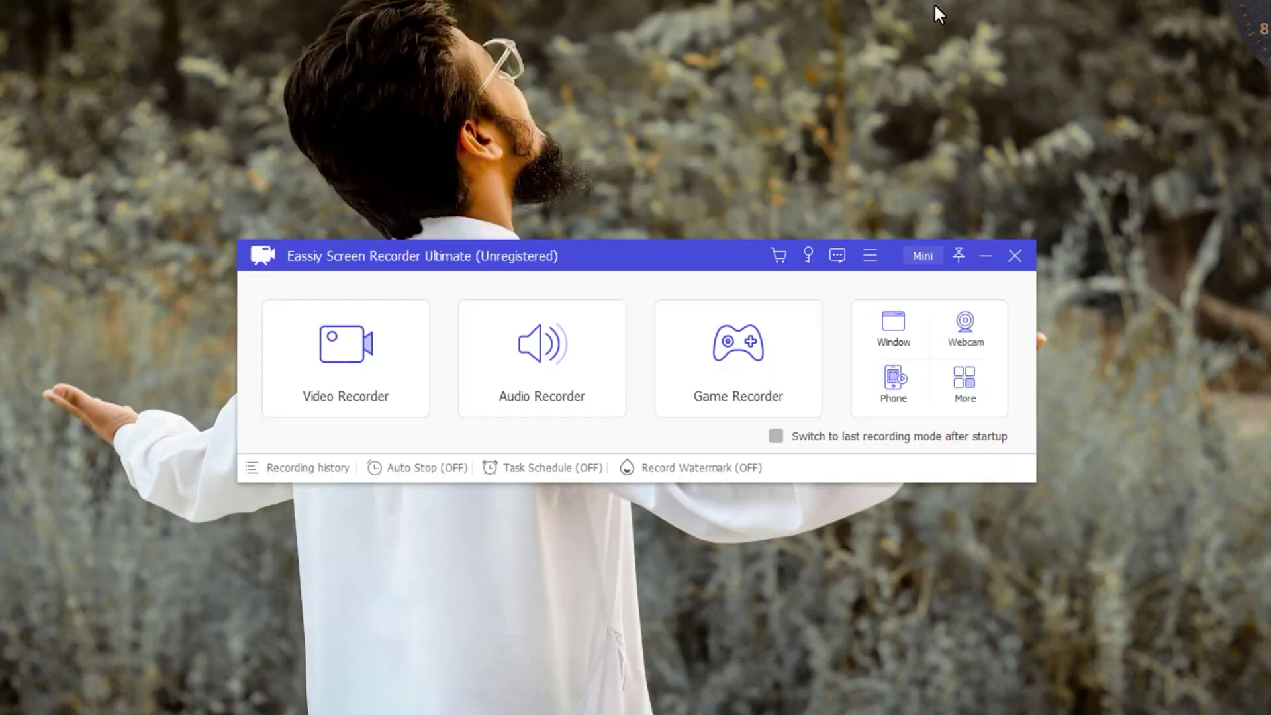
{"action": "left_click", "coordinate": [966, 414]}
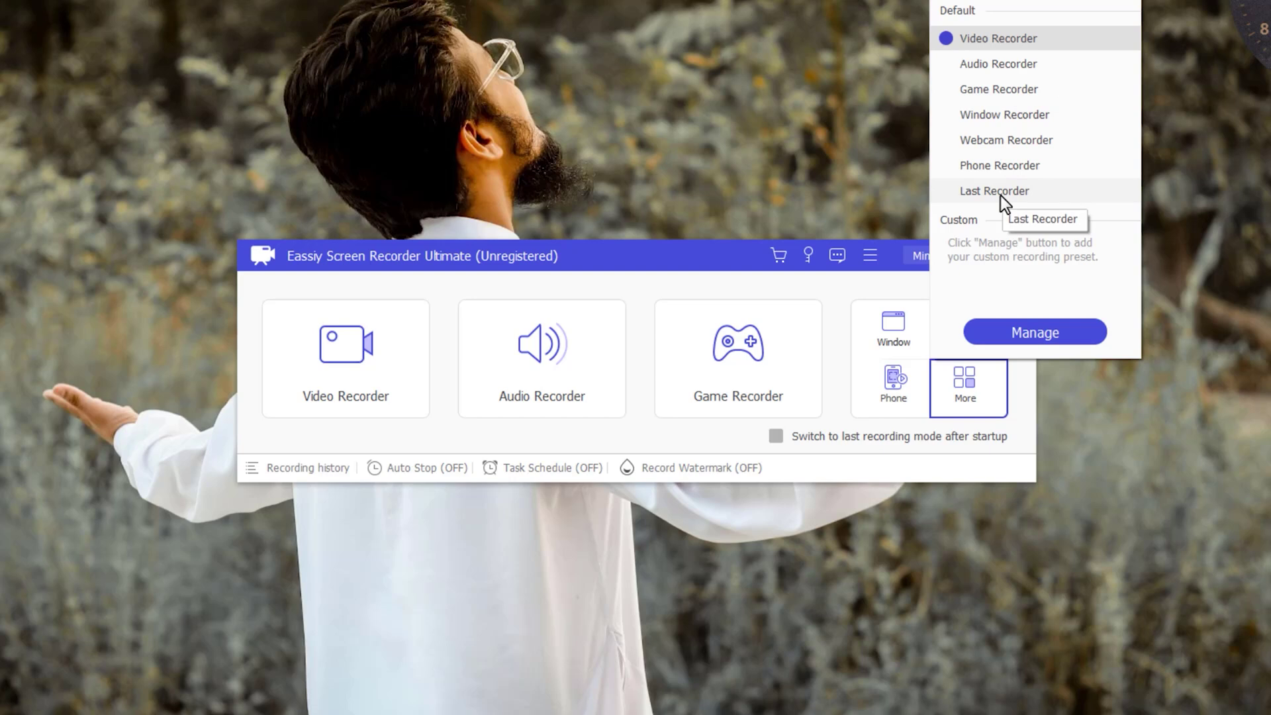
{"action": "left_click", "coordinate": [642, 262]}
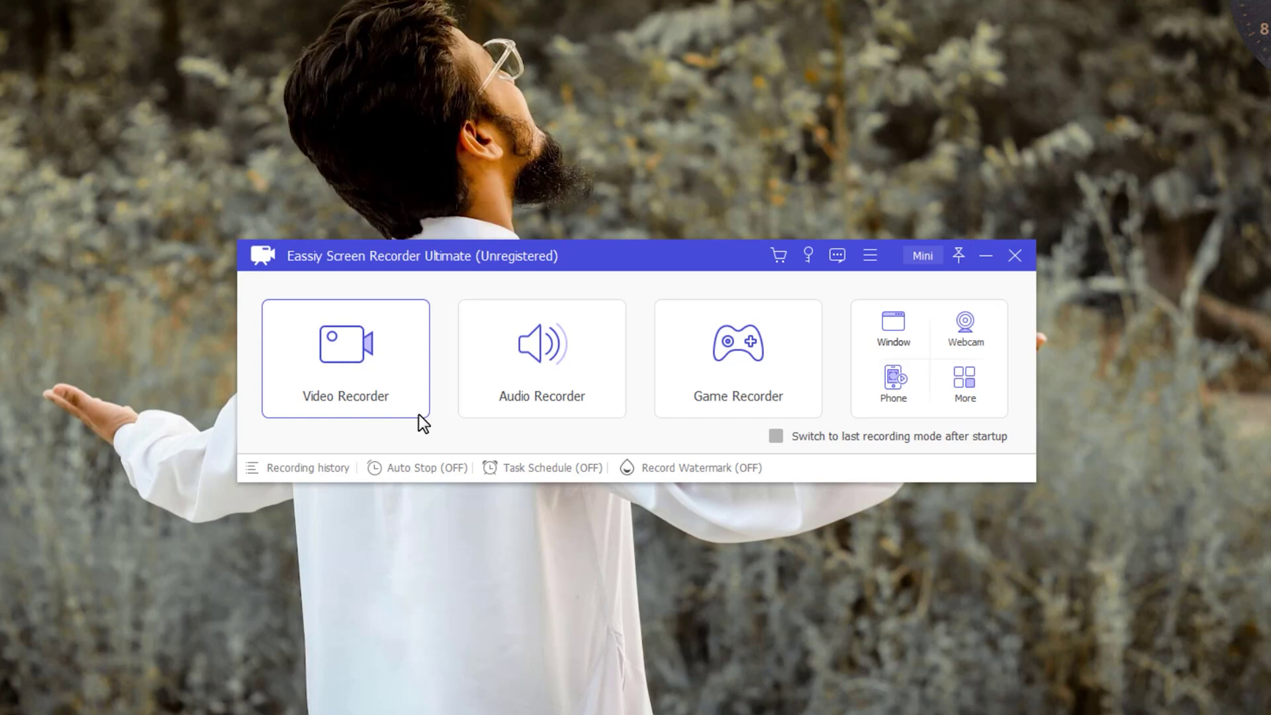
Set the location of output files to the Desktop folder in the recorder's preferences.
{"action": "left_click", "coordinate": [873, 256]}
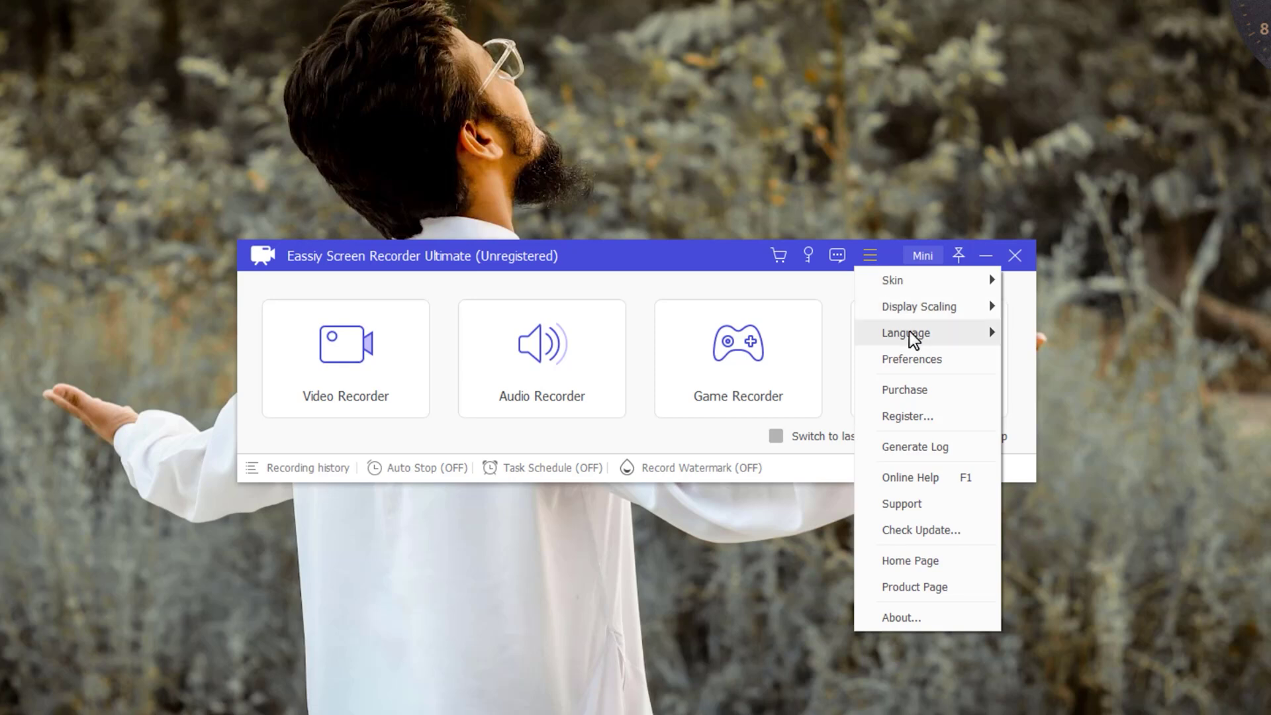
{"action": "left_click", "coordinate": [917, 359]}
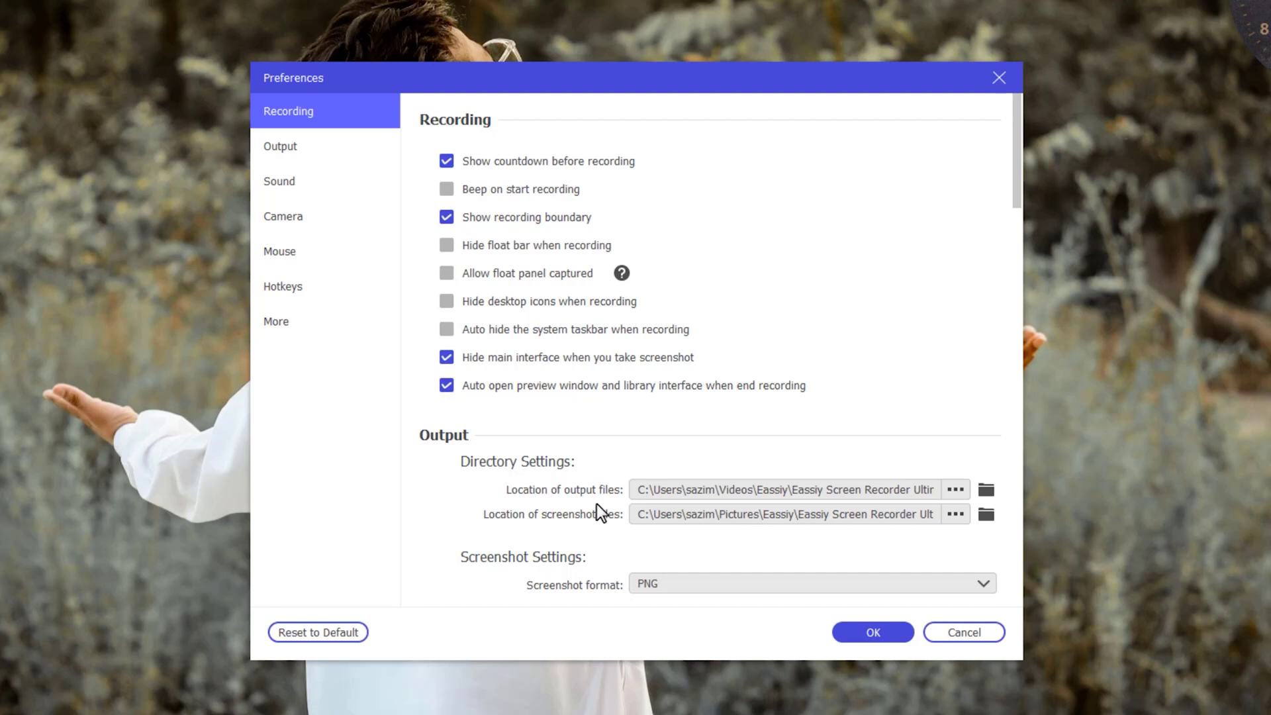
{"action": "left_click", "coordinate": [961, 491]}
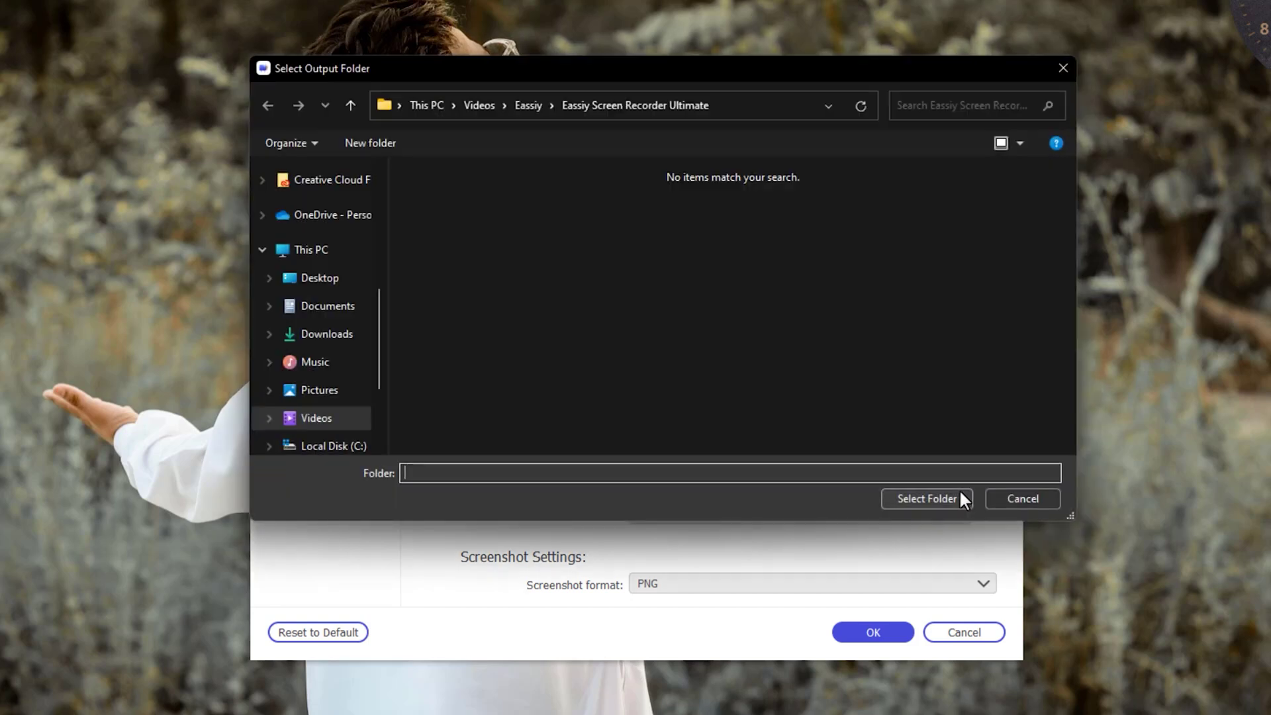
{"action": "left_click", "coordinate": [318, 278]}
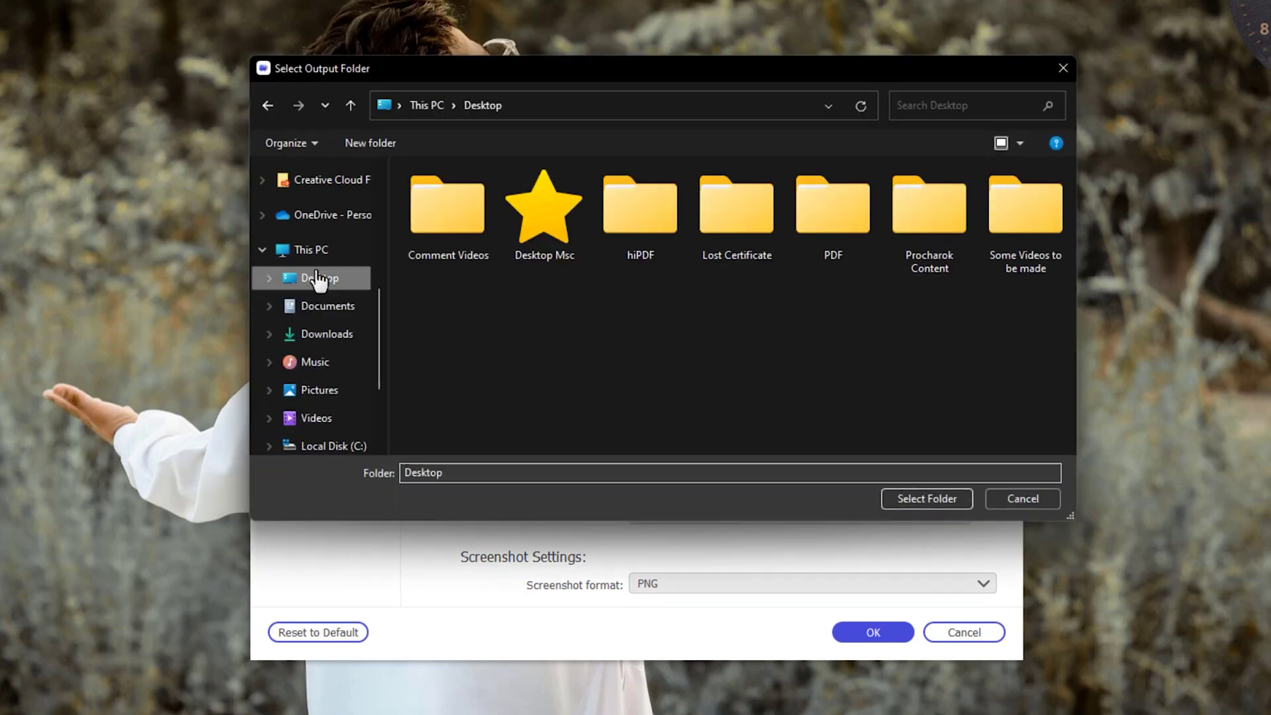
{"action": "left_click", "coordinate": [920, 498]}
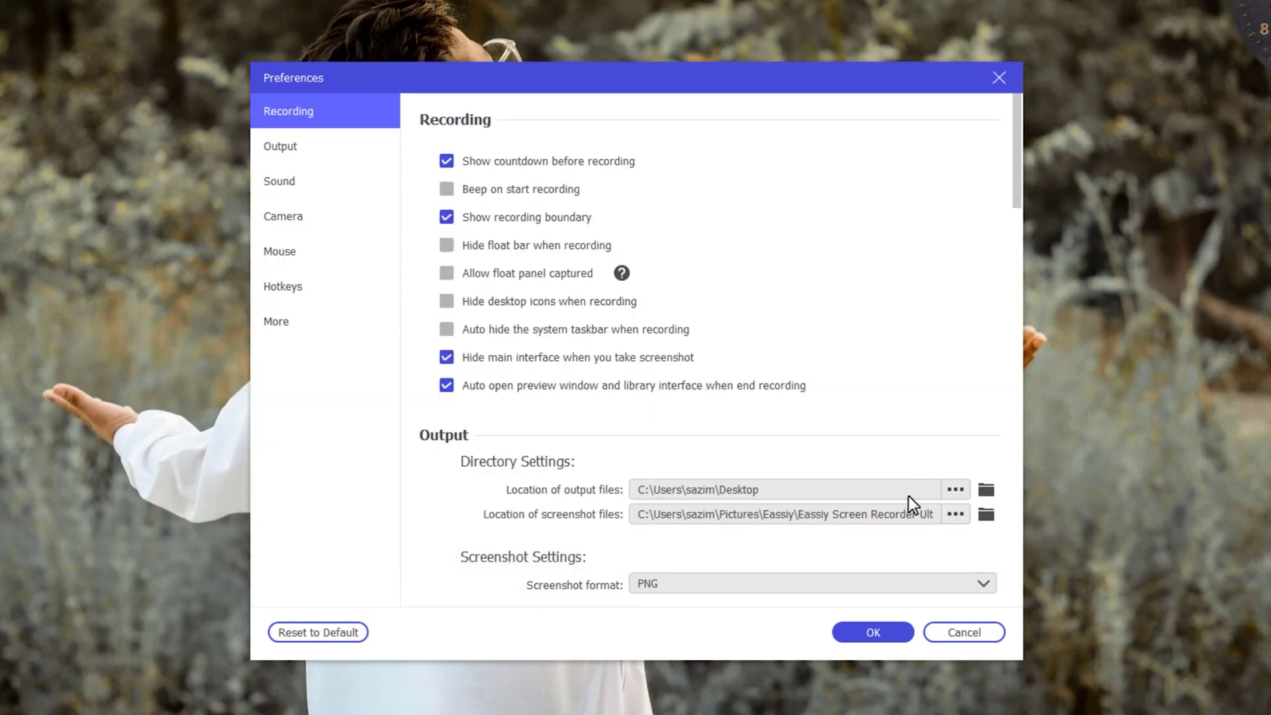
View the available screenshot formats and set the location of screenshot files to the Desktop folder.
{"action": "left_click", "coordinate": [729, 587]}
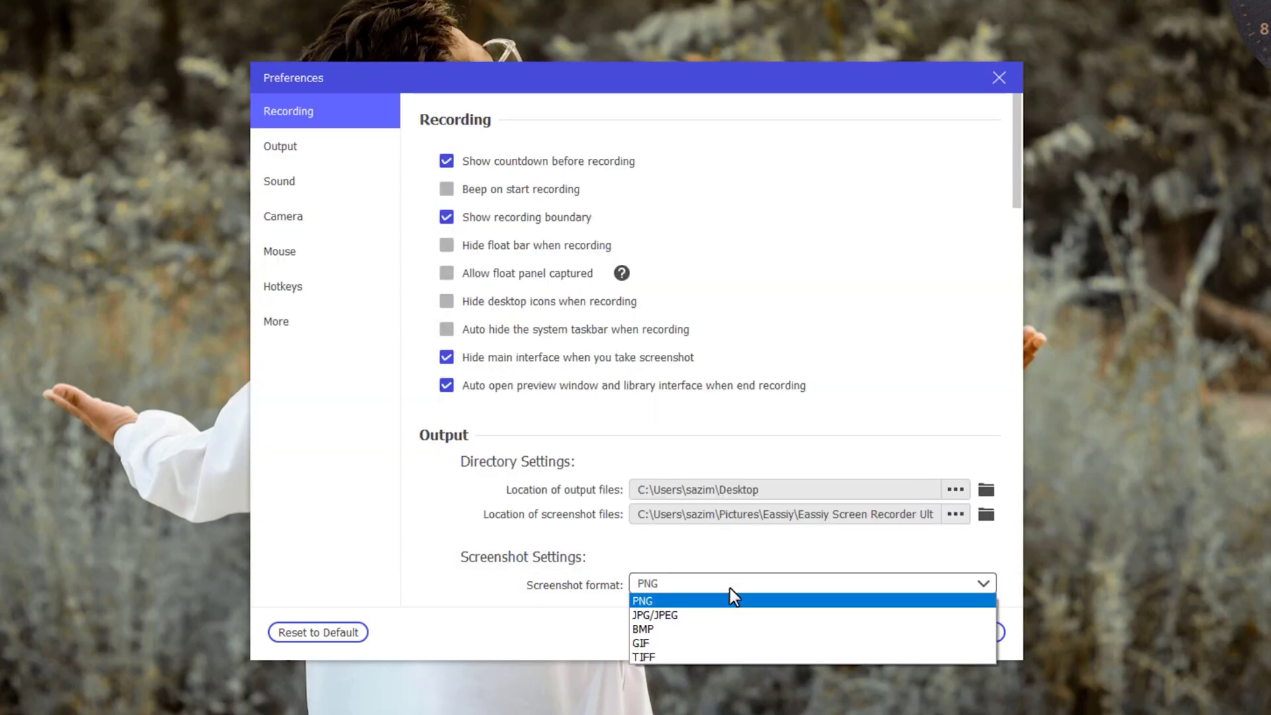
{"action": "left_click", "coordinate": [639, 544]}
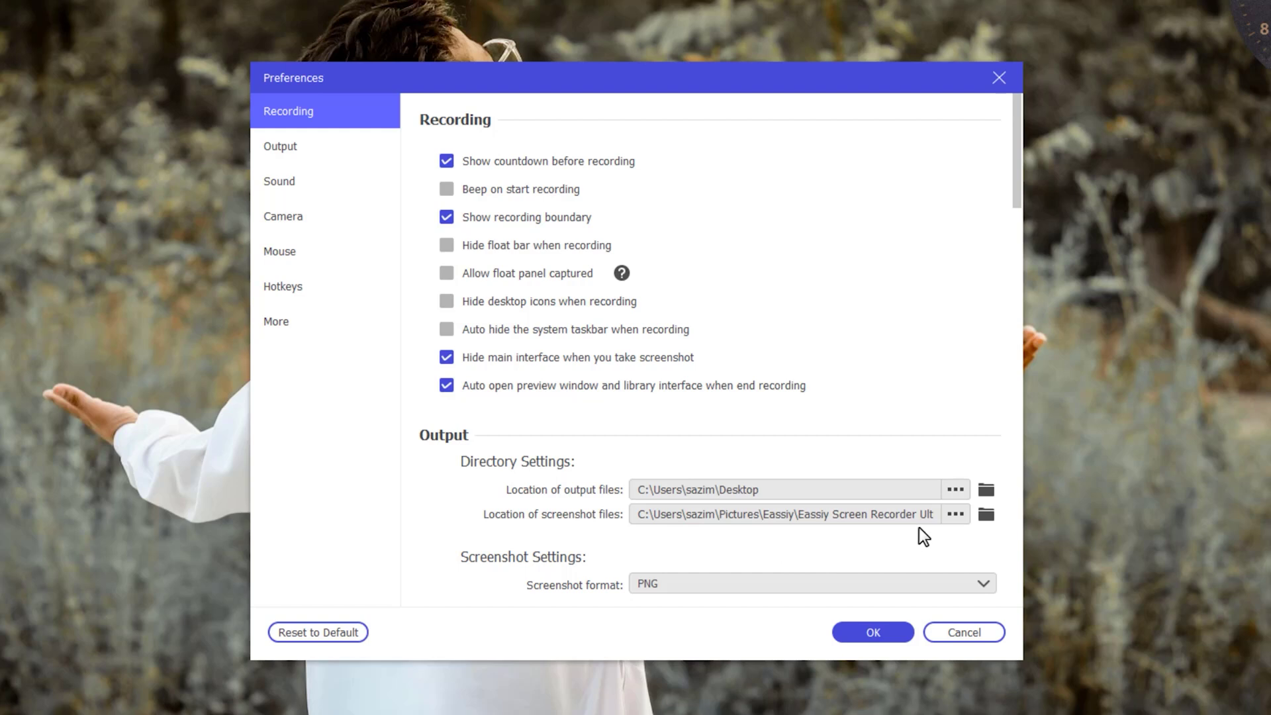
{"action": "left_click", "coordinate": [955, 514]}
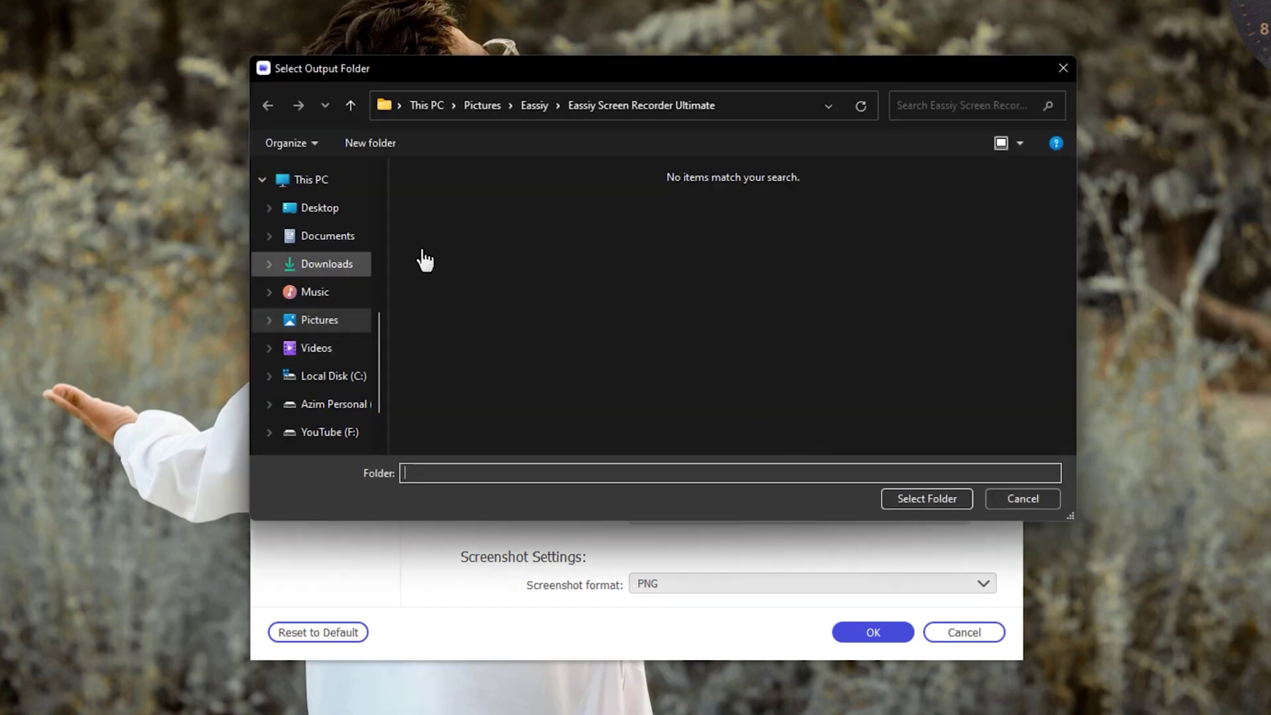
{"action": "left_click", "coordinate": [334, 213]}
{"action": "left_click", "coordinate": [927, 498]}
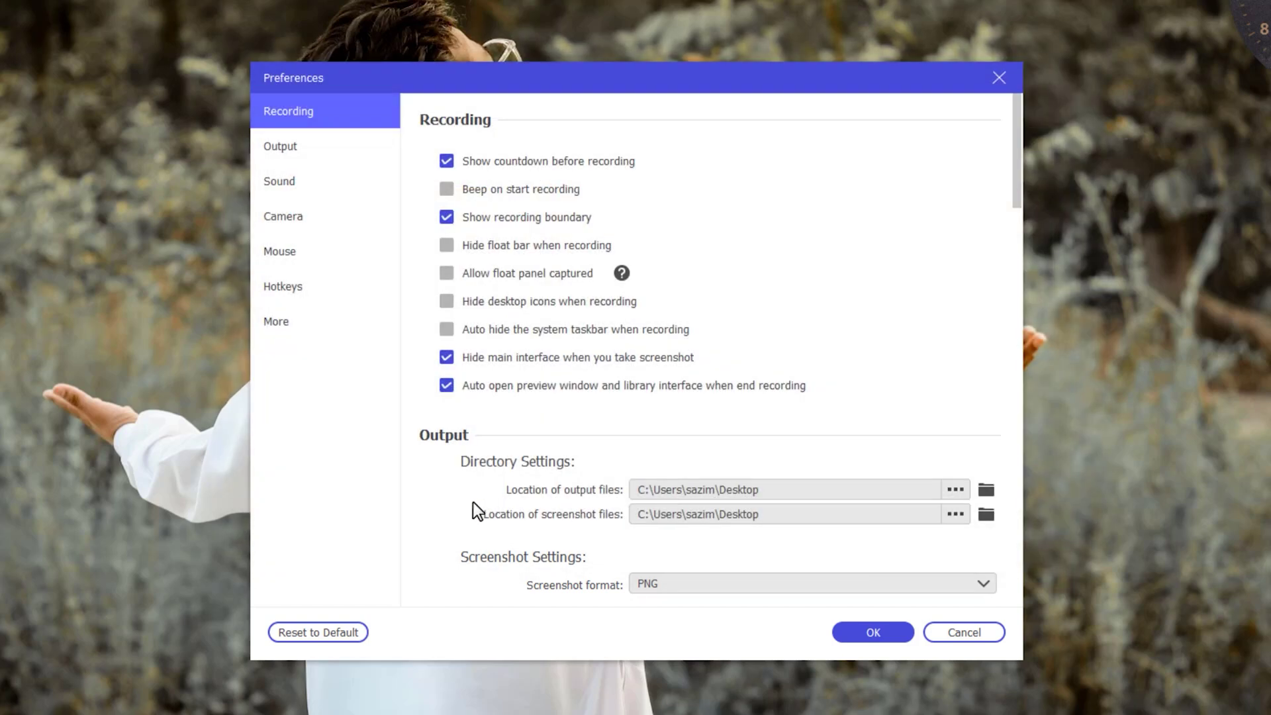
View the sound preferences and choose MP4 as the video format in the output settings.
{"action": "left_click", "coordinate": [304, 178]}
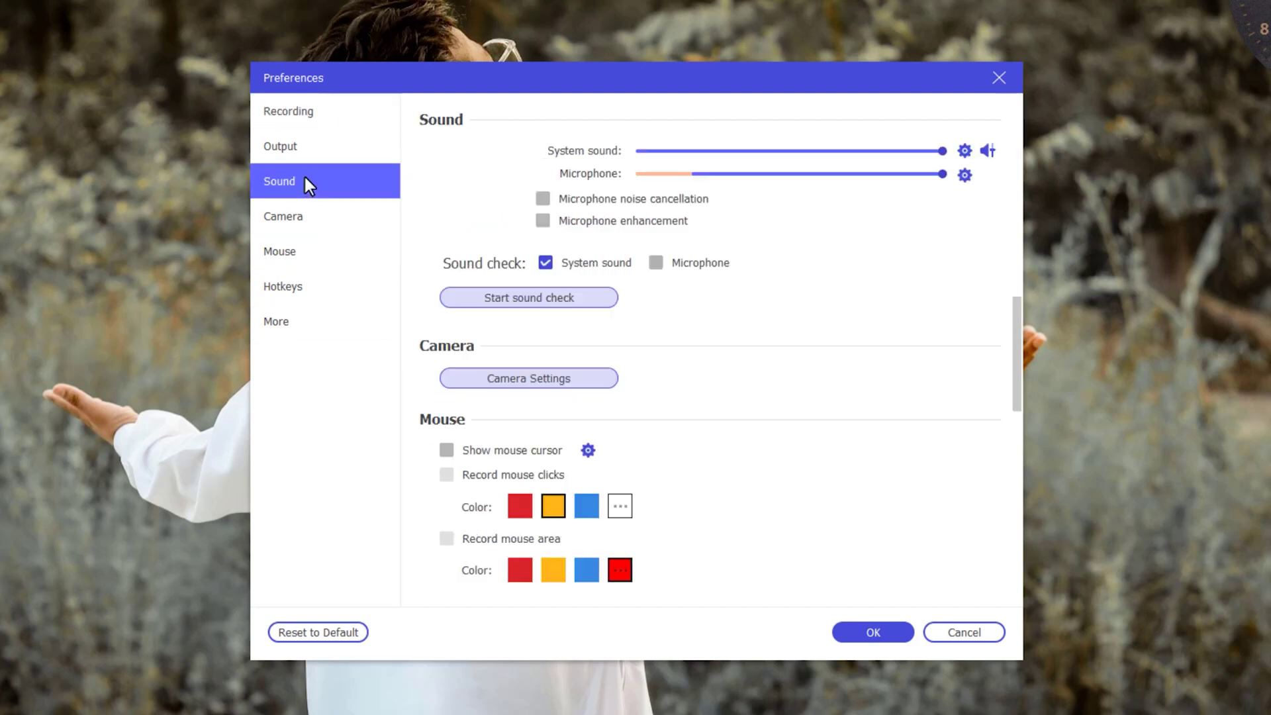
{"action": "left_click", "coordinate": [306, 149]}
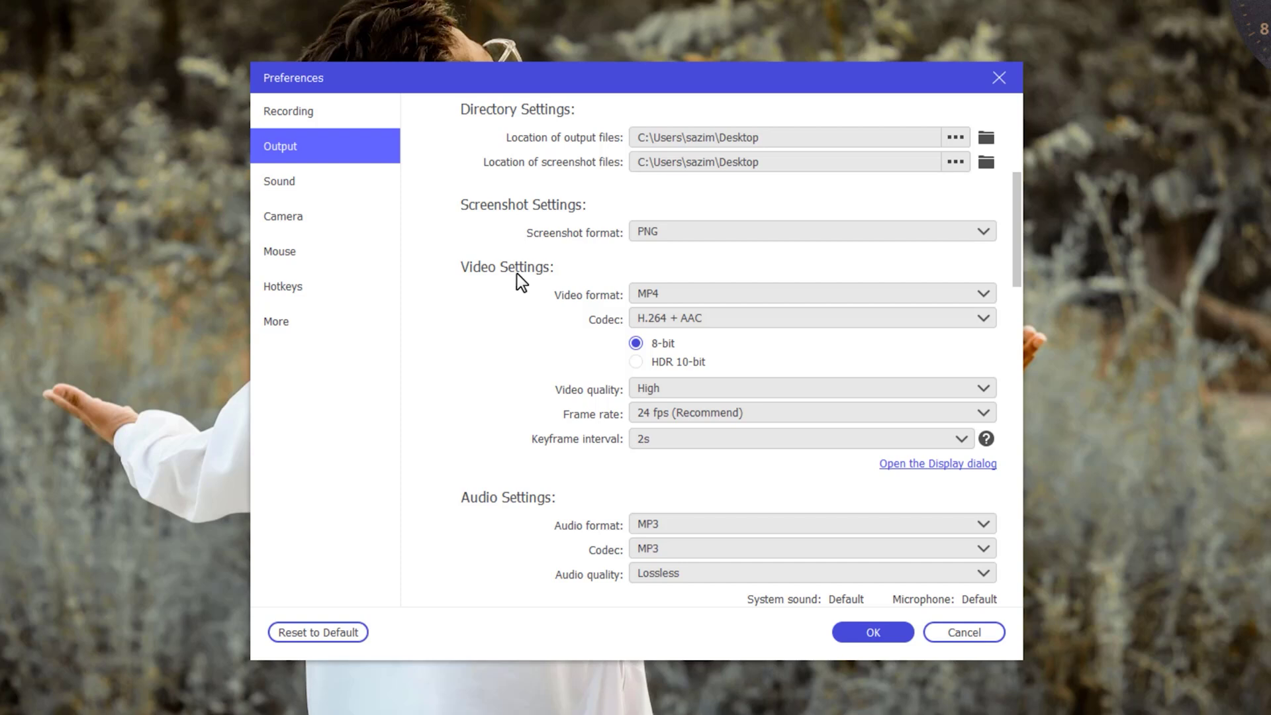
{"action": "left_click", "coordinate": [677, 295]}
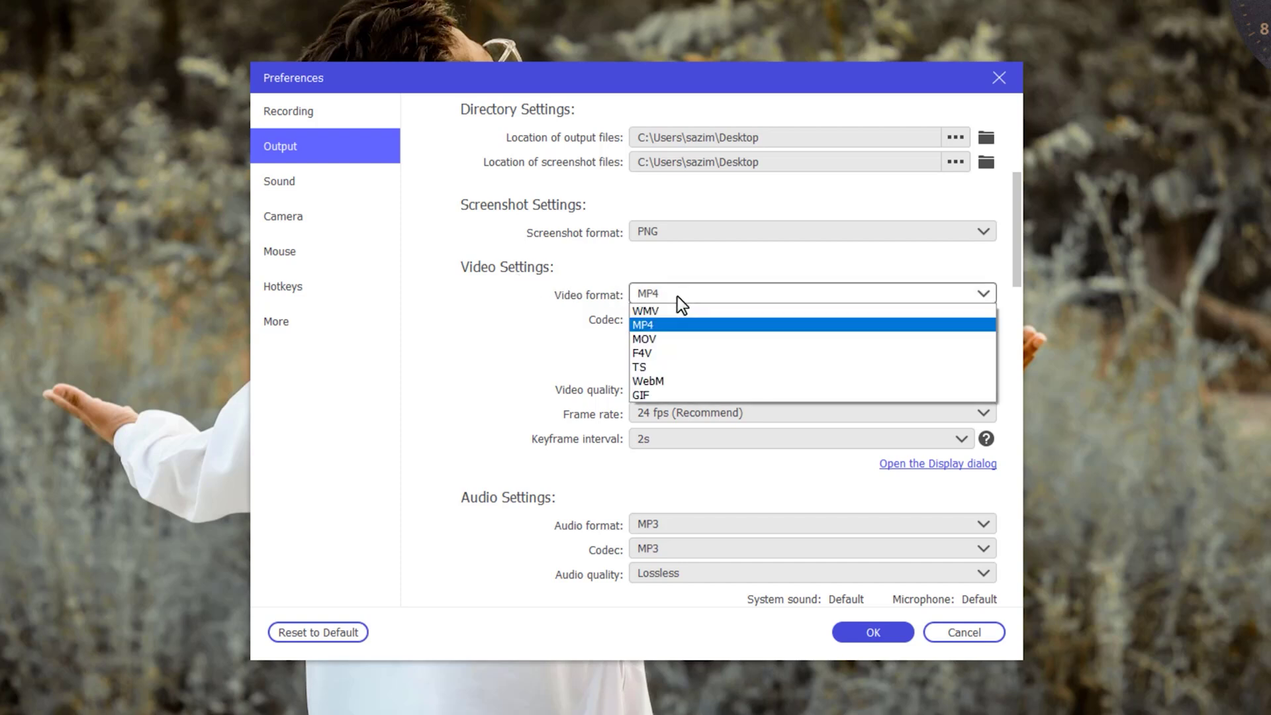
{"action": "left_click", "coordinate": [653, 330]}
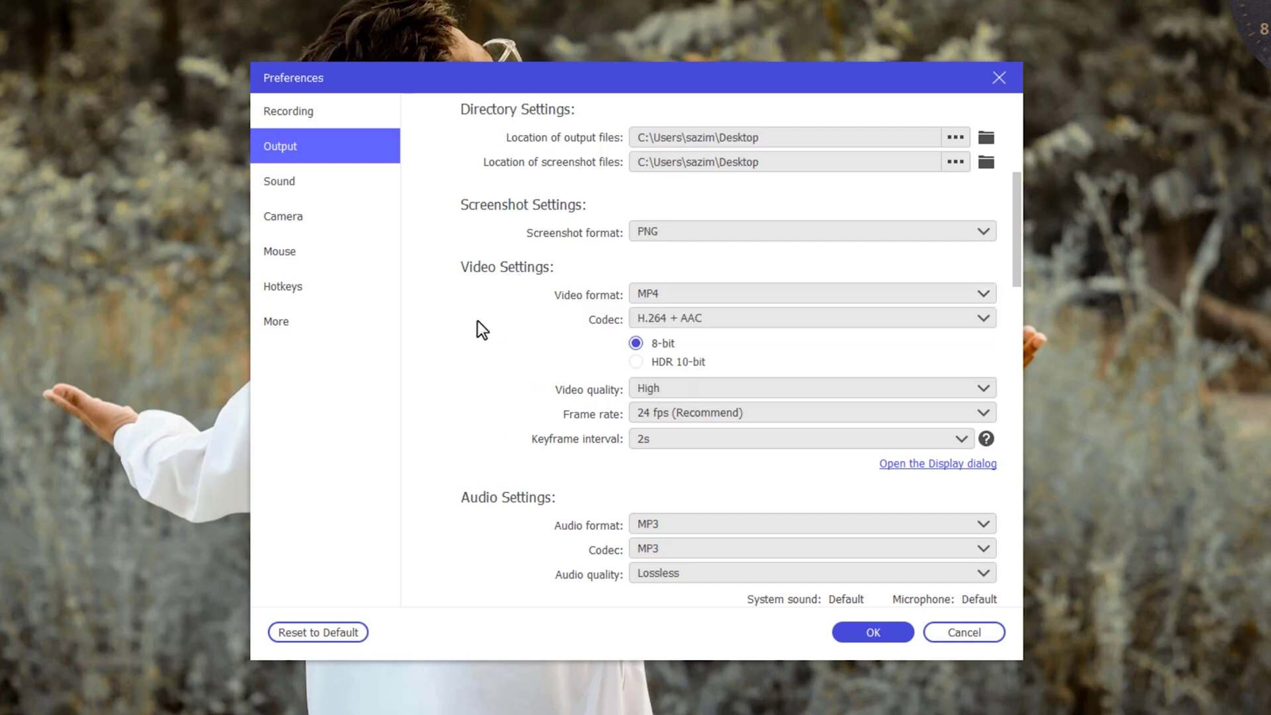
View the available video codecs and choose 24 fps (Recommend) as the frame rate in the video settings.
{"action": "left_click", "coordinate": [713, 324]}
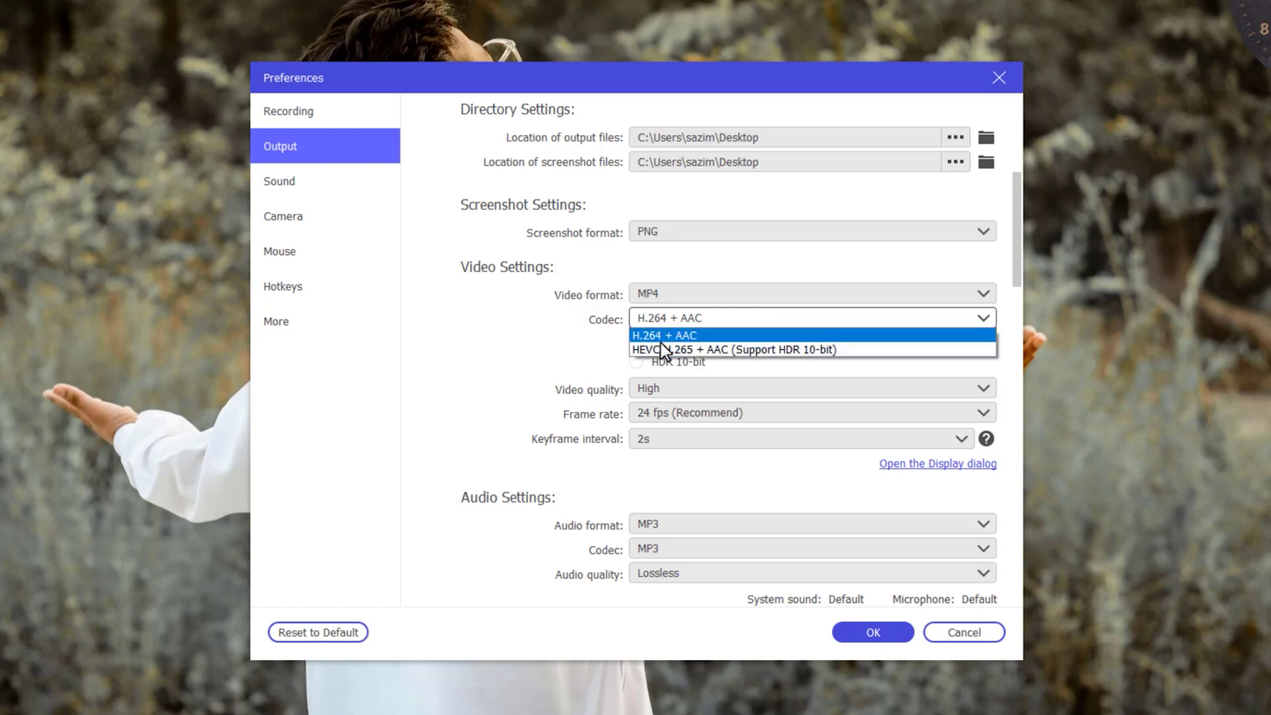
{"action": "left_click", "coordinate": [533, 335]}
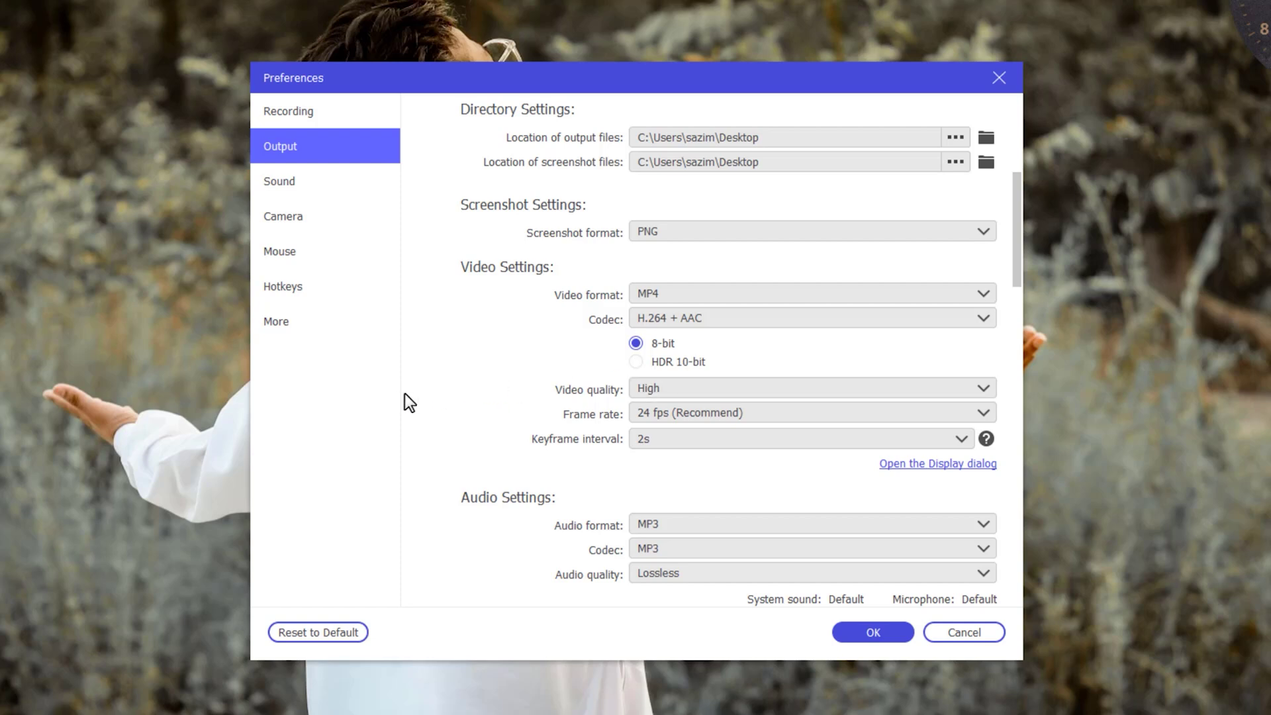
{"action": "left_click", "coordinate": [693, 416]}
{"action": "key", "text": "Up"}
{"action": "key", "text": "Down"}
{"action": "key", "text": "Down"}
{"action": "key", "text": "Down"}
{"action": "key", "text": "Down"}
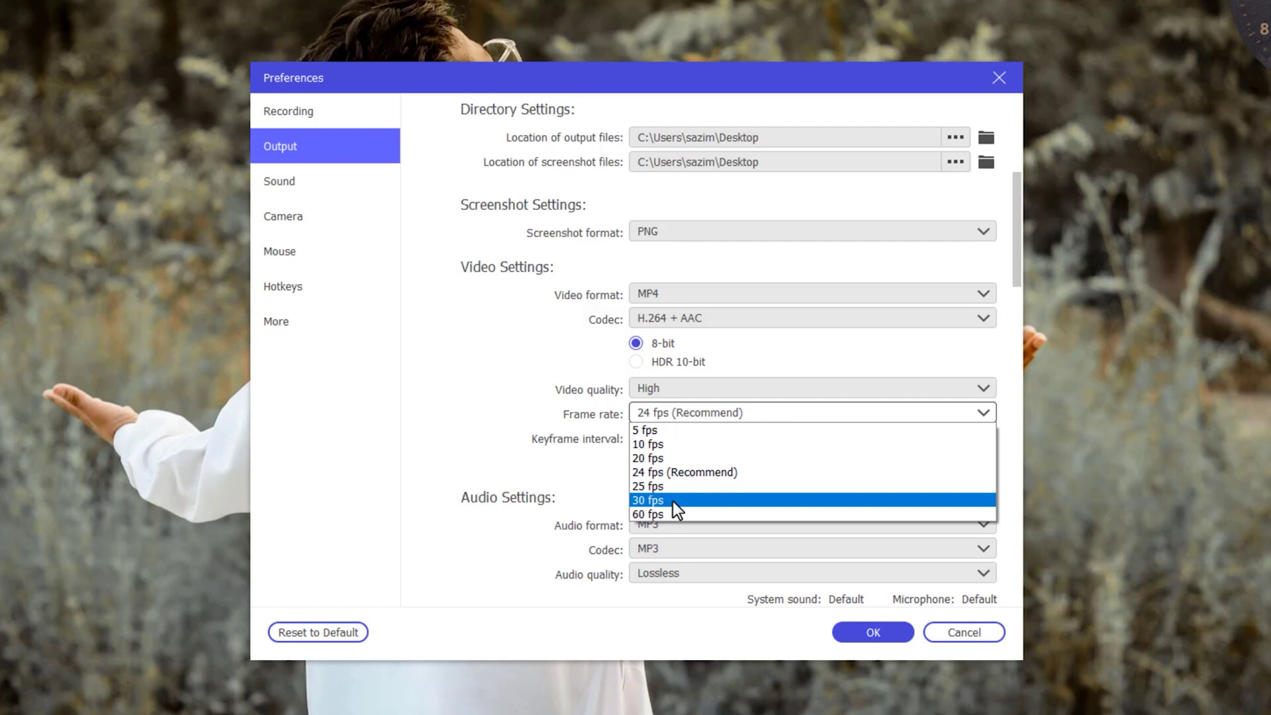
{"action": "left_click", "coordinate": [688, 470]}
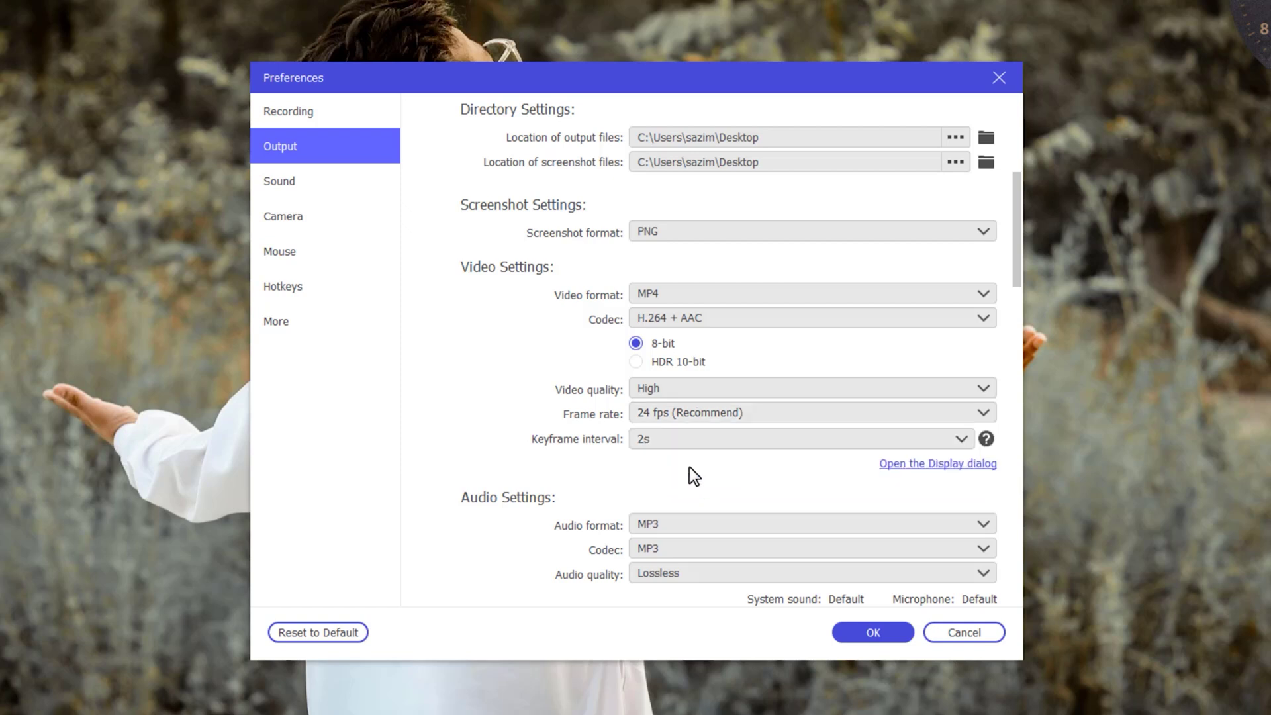
{"action": "left_click", "coordinate": [709, 413]}
{"action": "left_click", "coordinate": [429, 365]}
View the available audio formats and audio quality levels in the output preferences.
{"action": "left_click", "coordinate": [660, 527]}
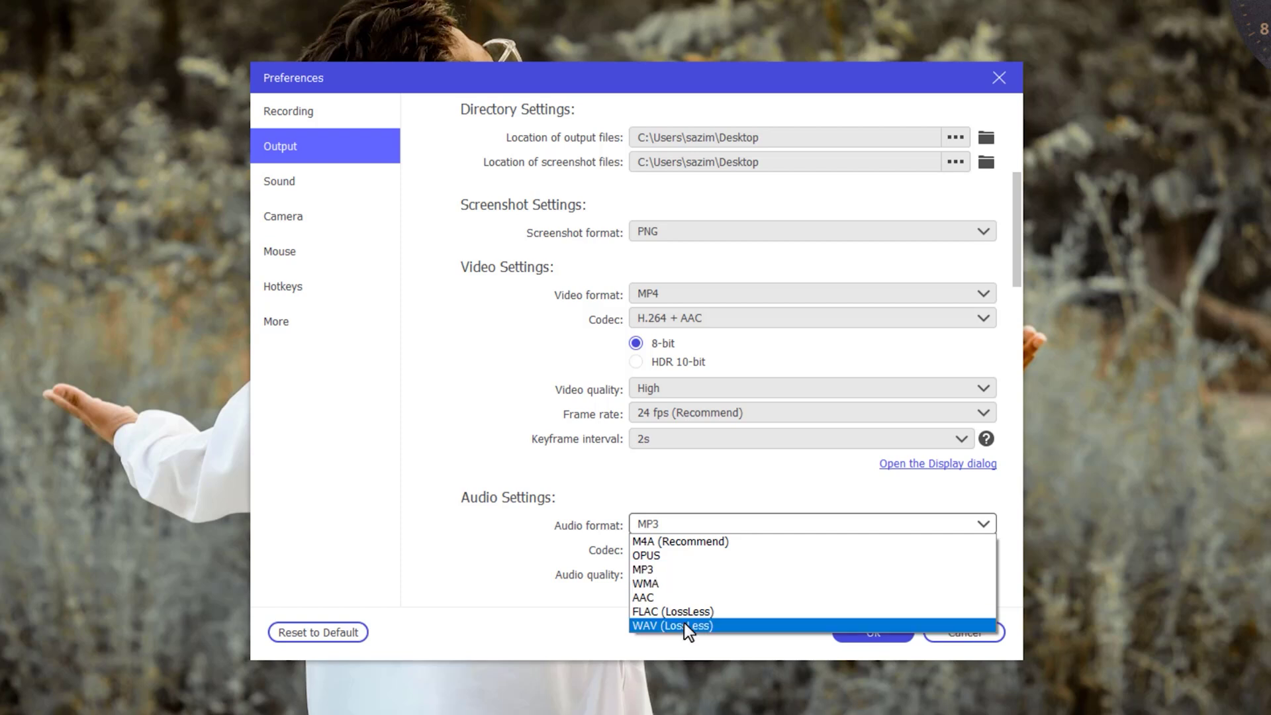
{"action": "left_click", "coordinate": [423, 377]}
{"action": "left_click", "coordinate": [674, 523]}
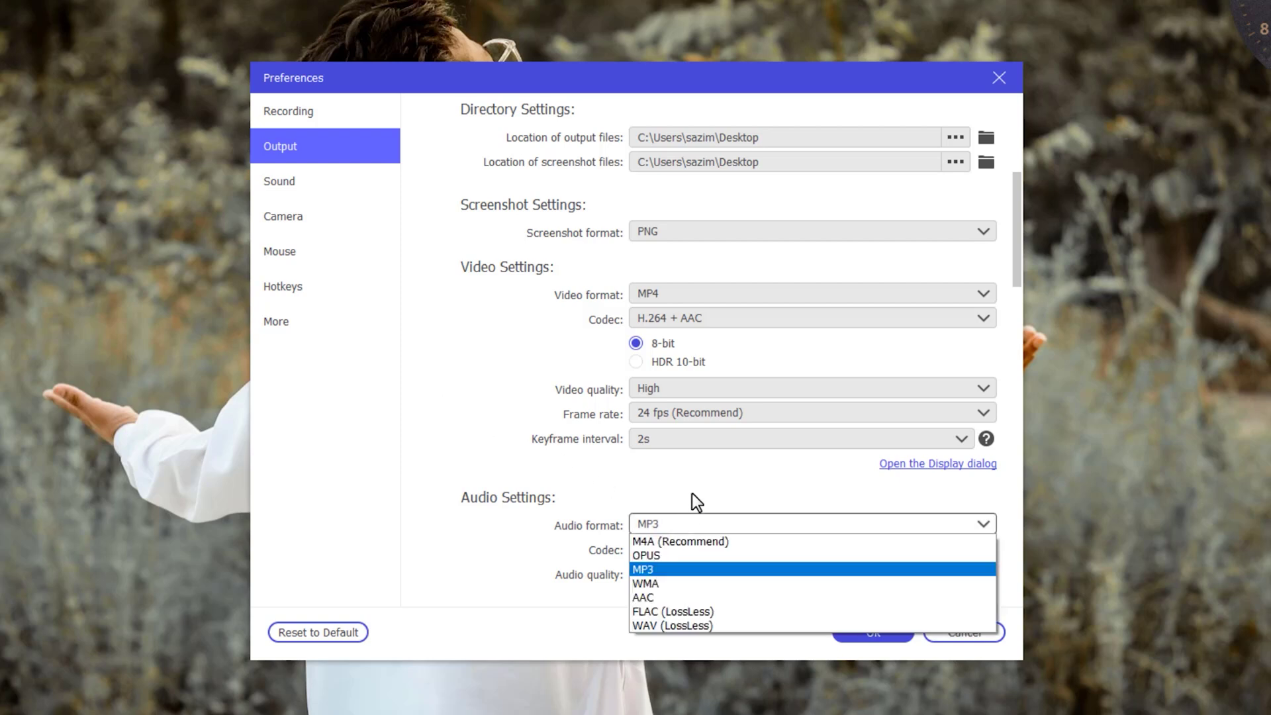
{"action": "left_click", "coordinate": [694, 496]}
{"action": "left_click", "coordinate": [711, 577]}
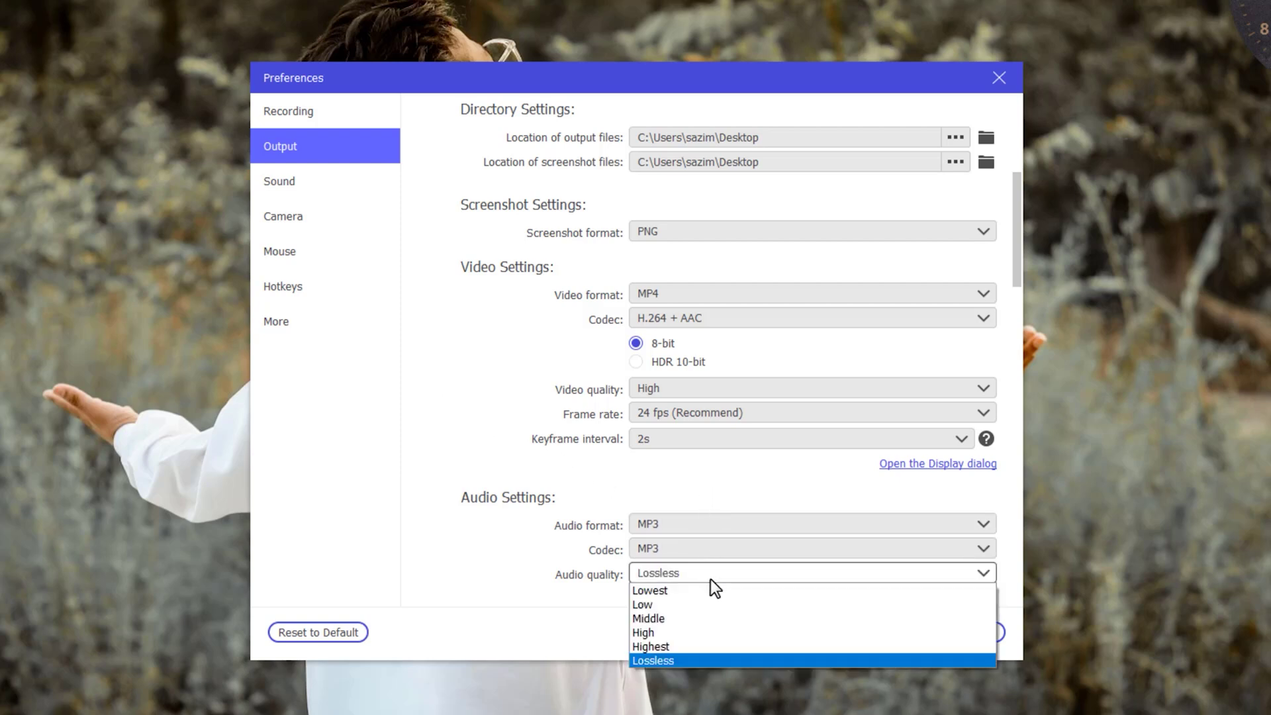
{"action": "left_click", "coordinate": [429, 447]}
{"action": "scroll", "coordinate": [429, 447], "scroll_direction": "up", "scroll_amount": 3}
{"action": "scroll", "coordinate": [429, 447], "scroll_direction": "down", "scroll_amount": 3}
{"action": "scroll", "coordinate": [429, 447], "scroll_direction": "down", "scroll_amount": 2}
{"action": "scroll", "coordinate": [424, 438], "scroll_direction": "up", "scroll_amount": 3}
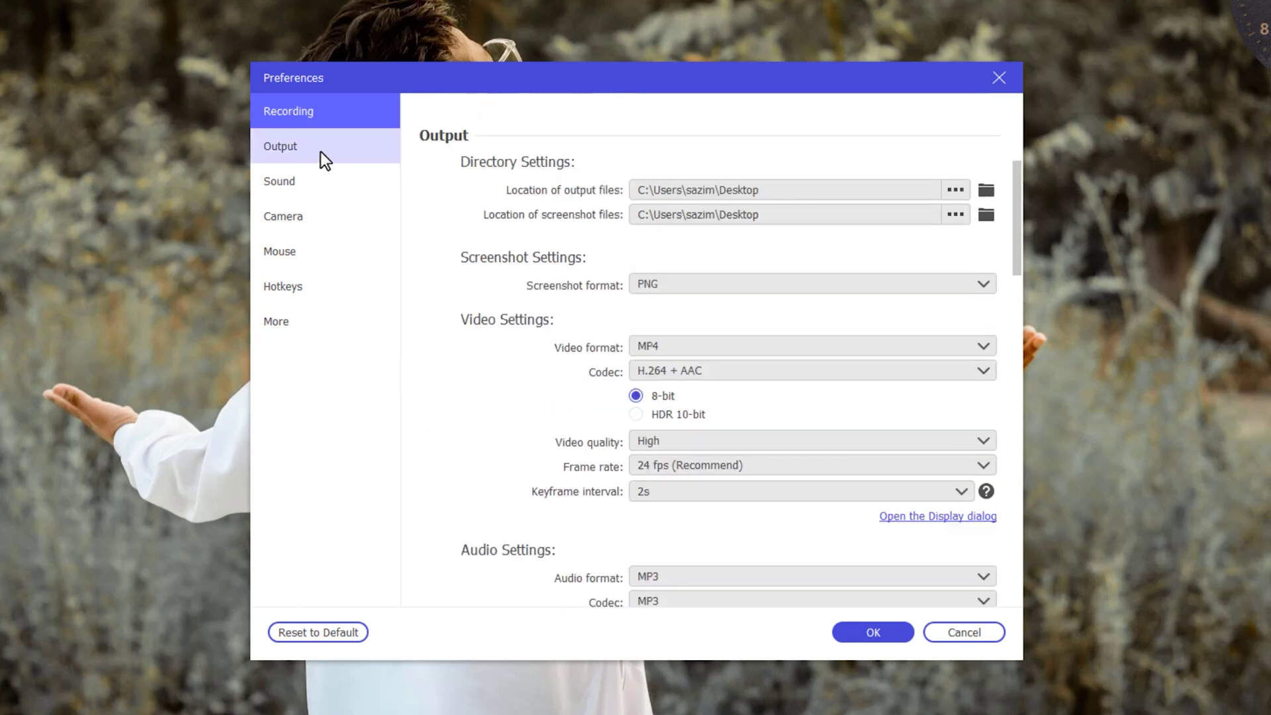
Try to enable microphone noise cancellation and microphone enhancement in the sound preferences, dismissing the purchase offers.
{"action": "left_click", "coordinate": [306, 189]}
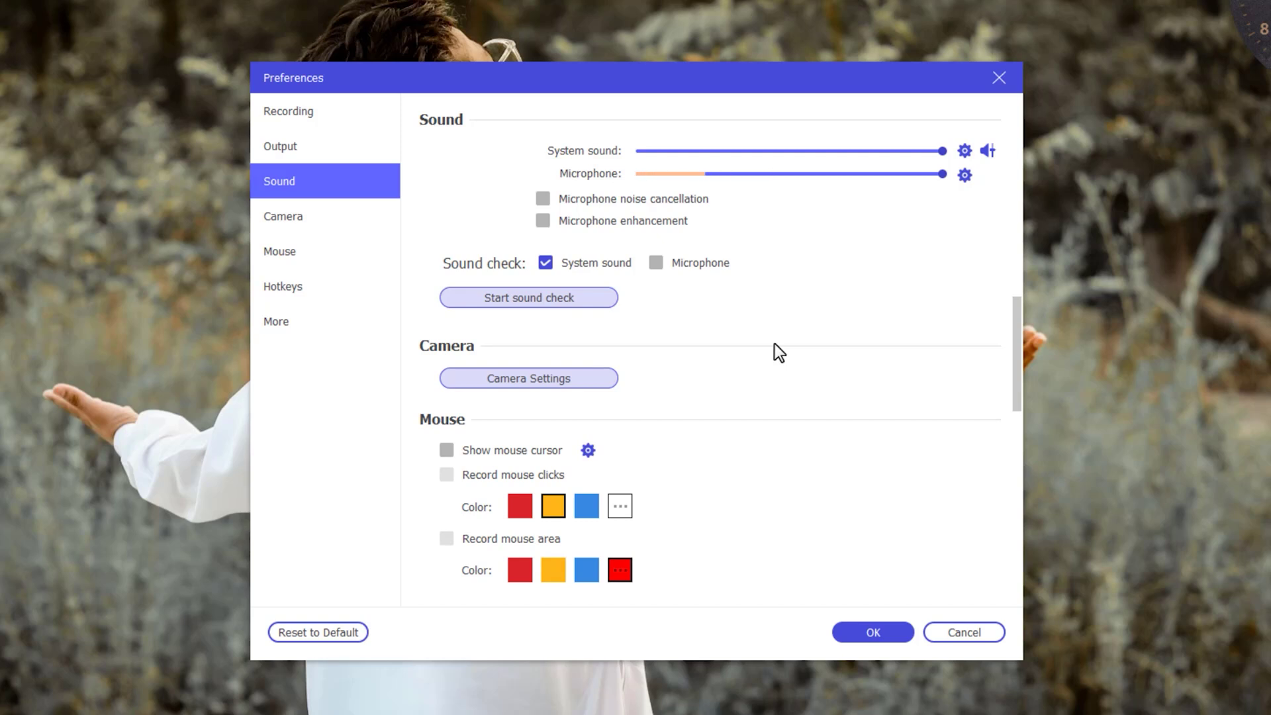
{"action": "left_click", "coordinate": [561, 227]}
{"action": "left_click", "coordinate": [696, 206]}
{"action": "left_click", "coordinate": [547, 202]}
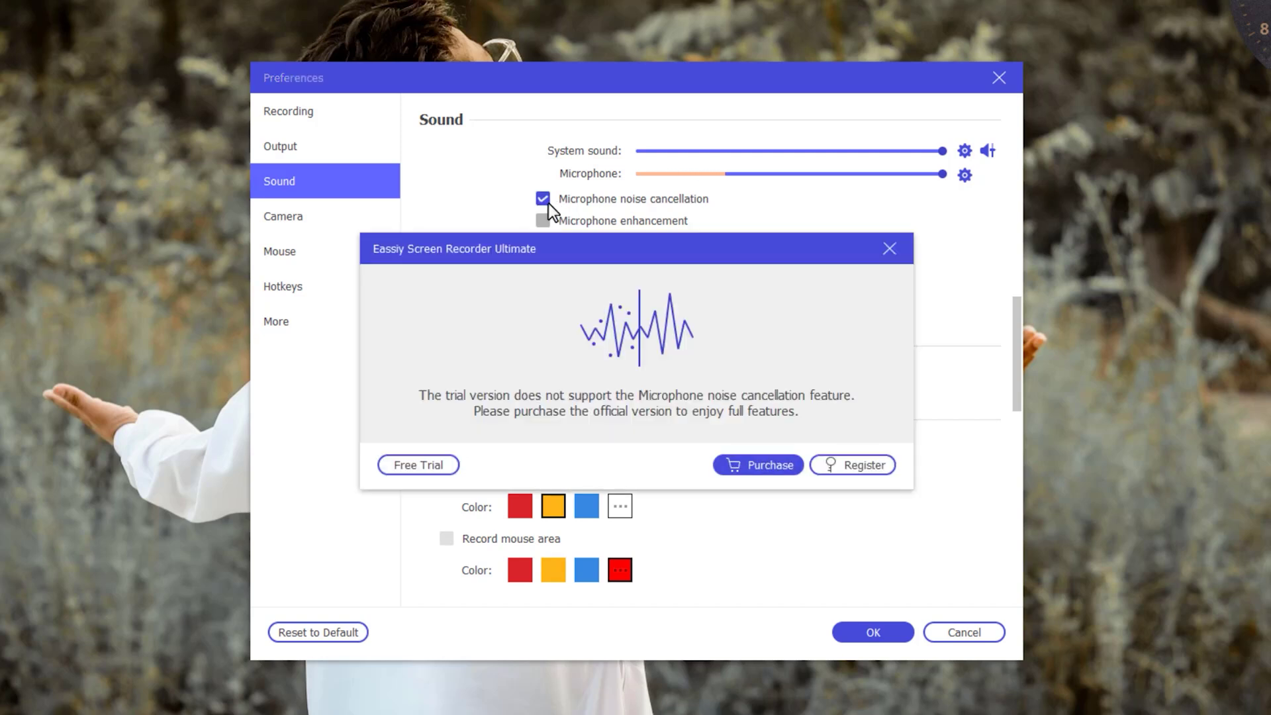
{"action": "left_click", "coordinate": [889, 250]}
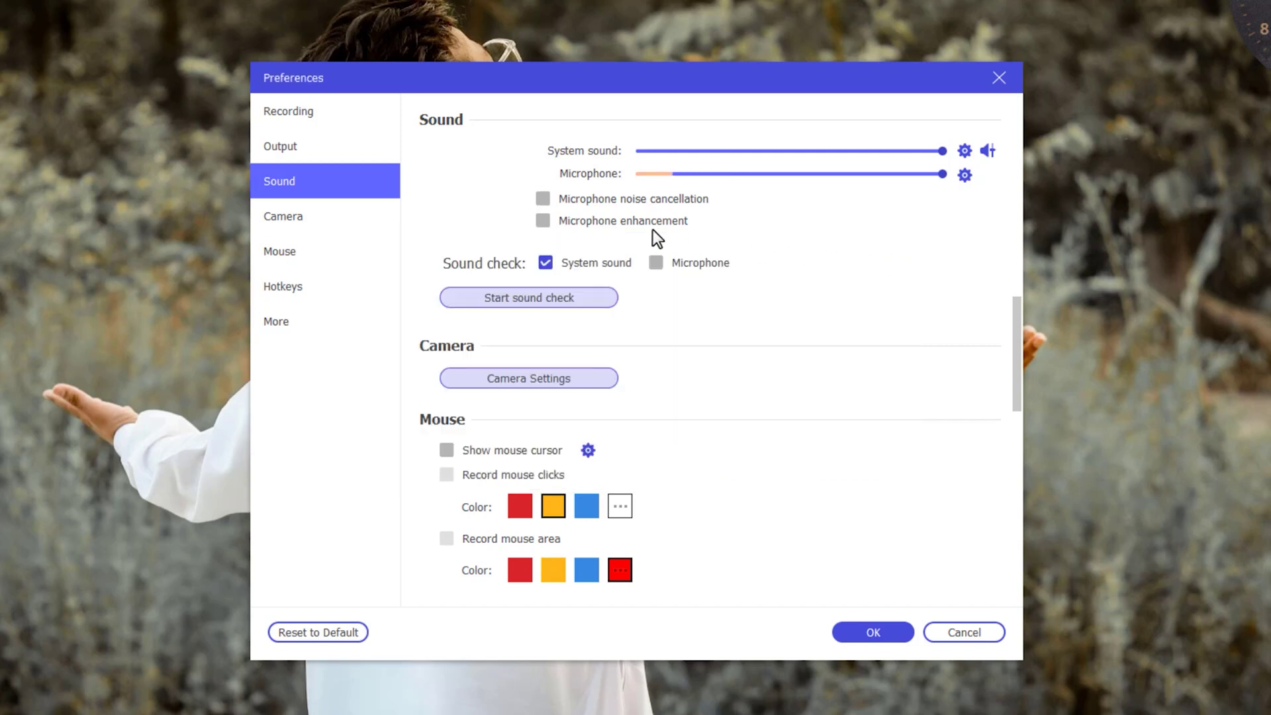
{"action": "left_click", "coordinate": [542, 221]}
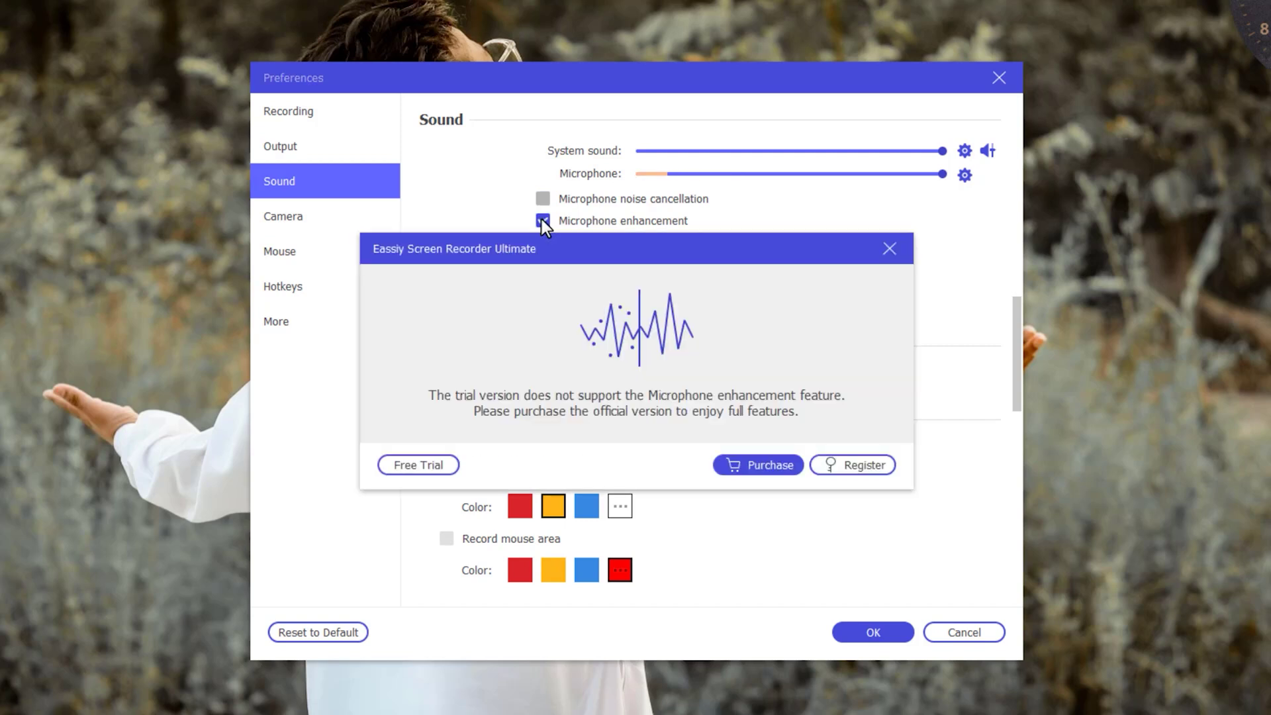
{"action": "left_click", "coordinate": [888, 251]}
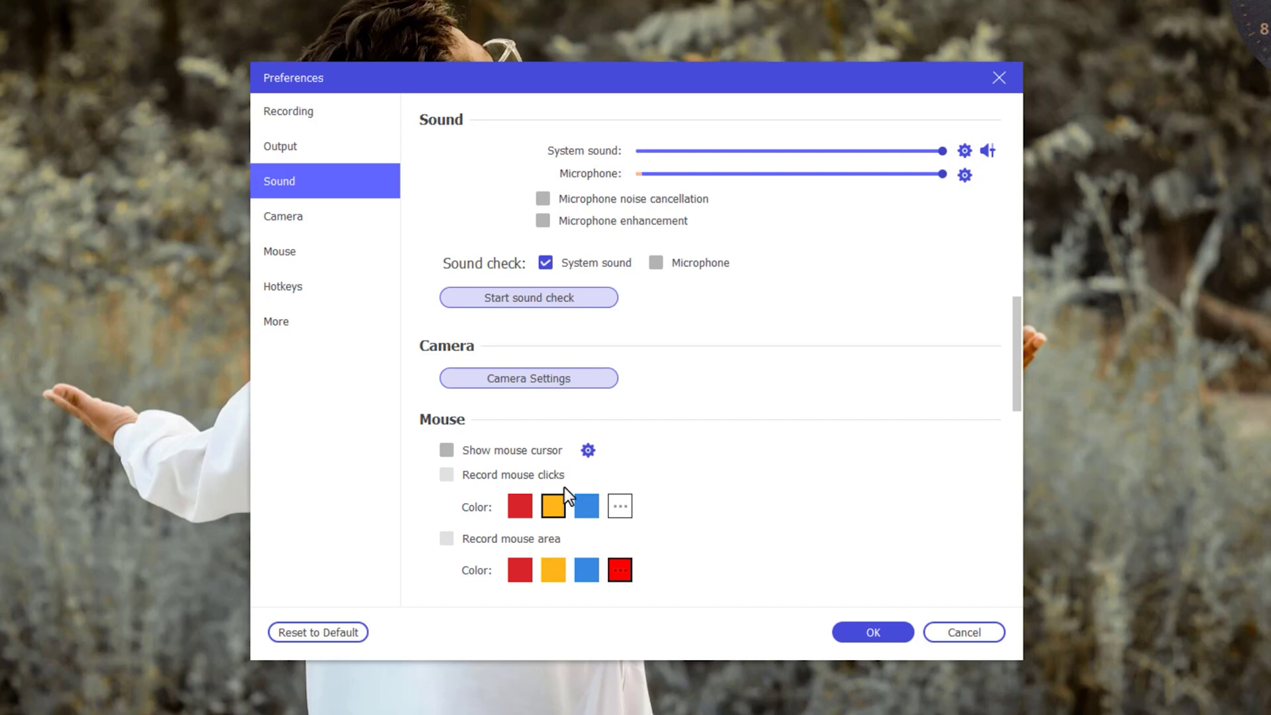
Enable showing the mouse cursor and recording mouse clicks, with orange as the click color.
{"action": "left_click", "coordinate": [448, 452]}
{"action": "left_click", "coordinate": [449, 476]}
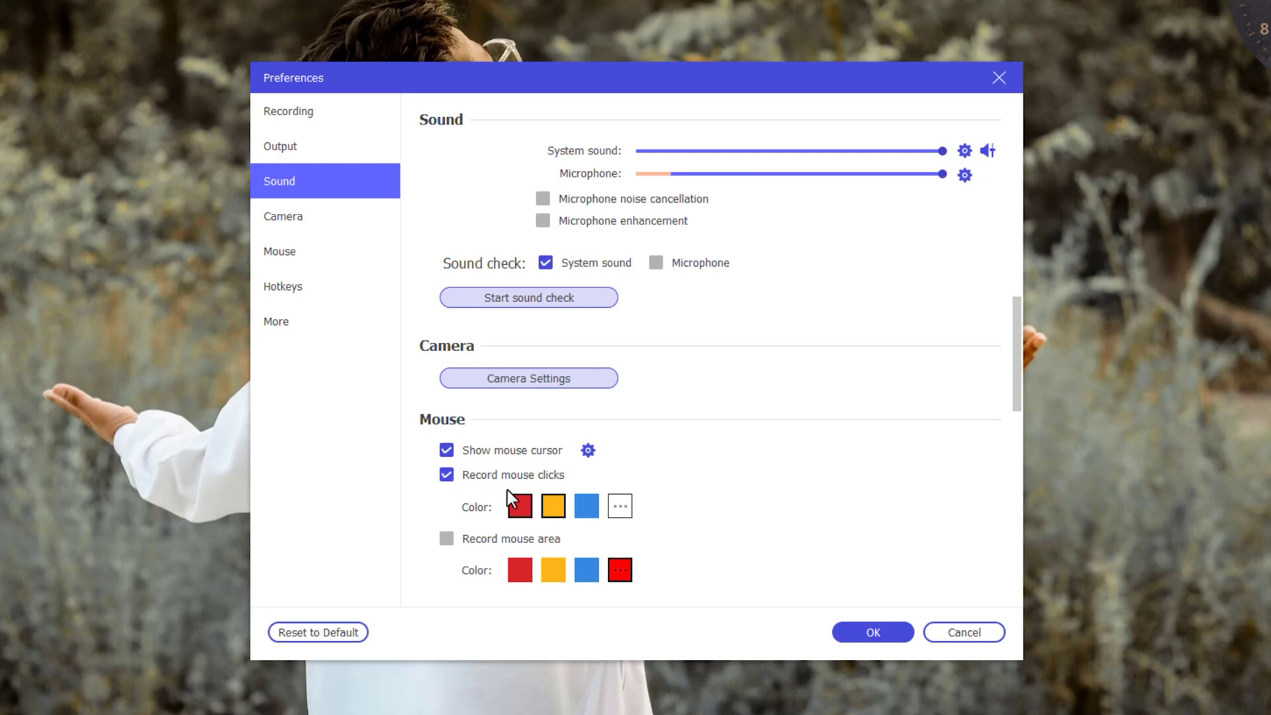
{"action": "left_click", "coordinate": [552, 515]}
View the camera settings for webcam, style and opacity, and leave them with the changes saved.
{"action": "left_click", "coordinate": [272, 230]}
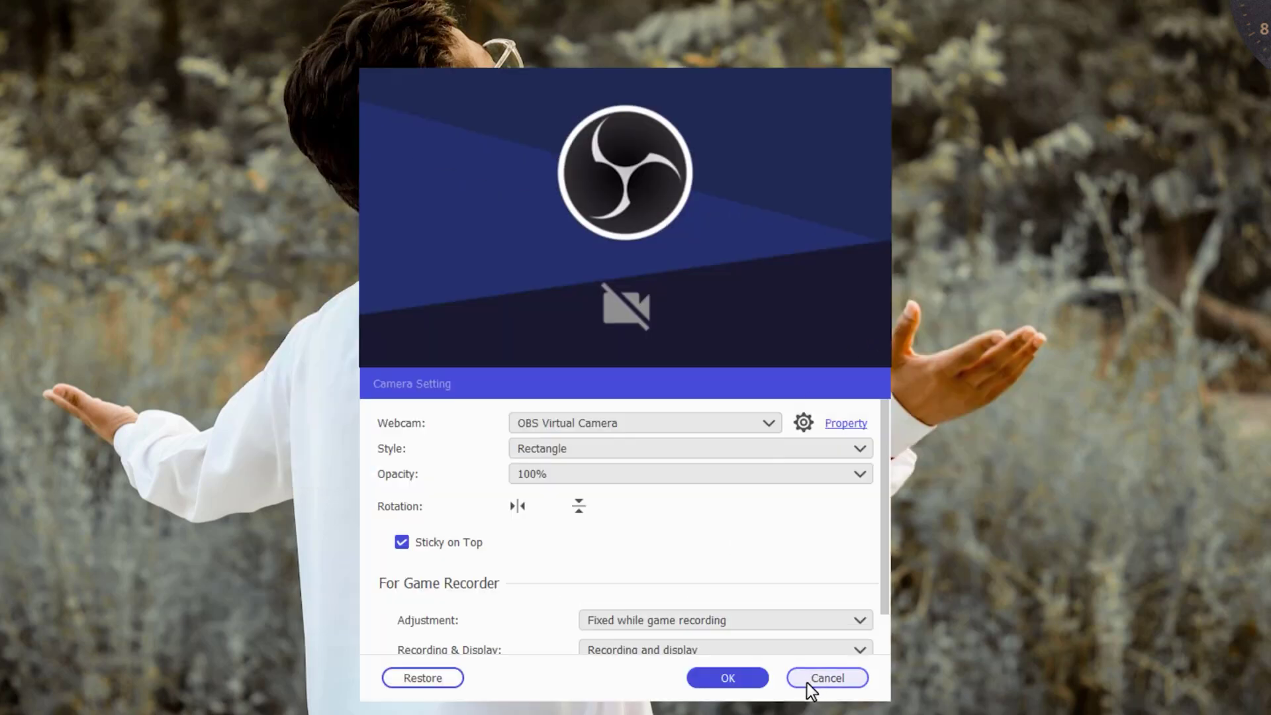
{"action": "left_click", "coordinate": [806, 682]}
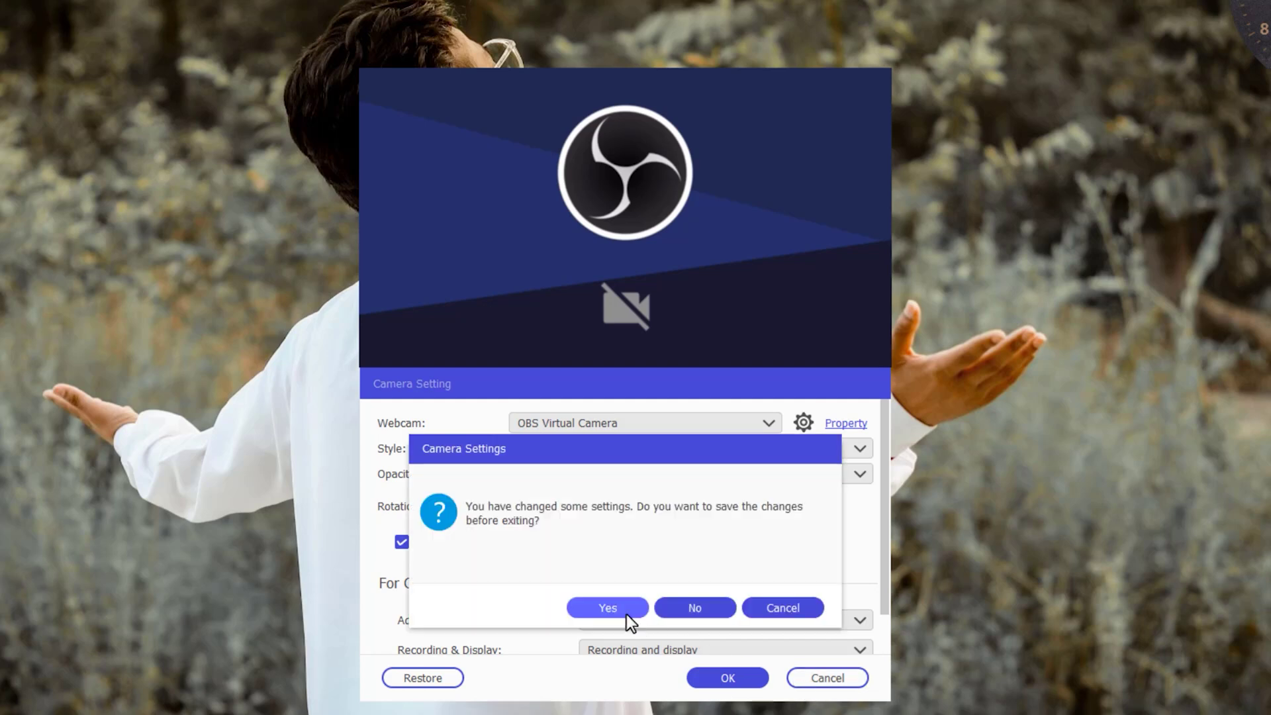
{"action": "left_click", "coordinate": [616, 610]}
Reopen the preferences and look through the mouse settings and the recording hotkeys.
{"action": "left_click_drag", "start_coordinate": [886, 257], "coordinate": [883, 257]}
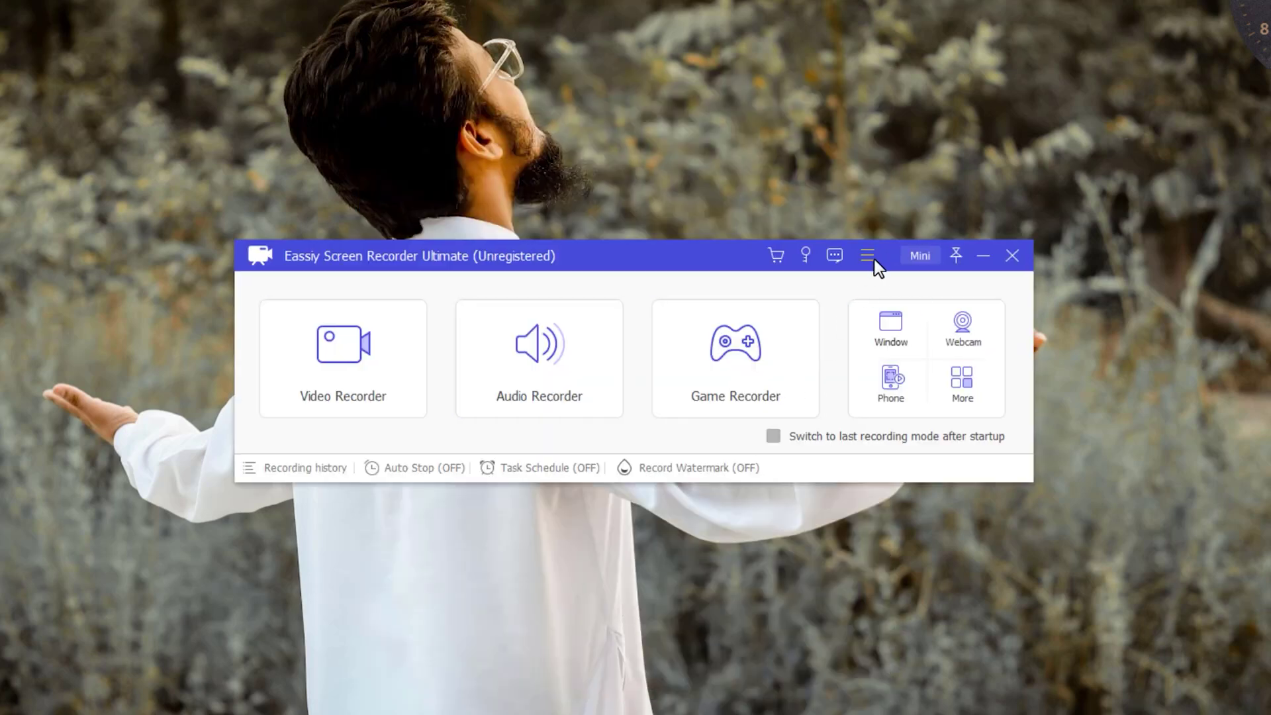
{"action": "left_click", "coordinate": [868, 256]}
{"action": "left_click", "coordinate": [933, 360]}
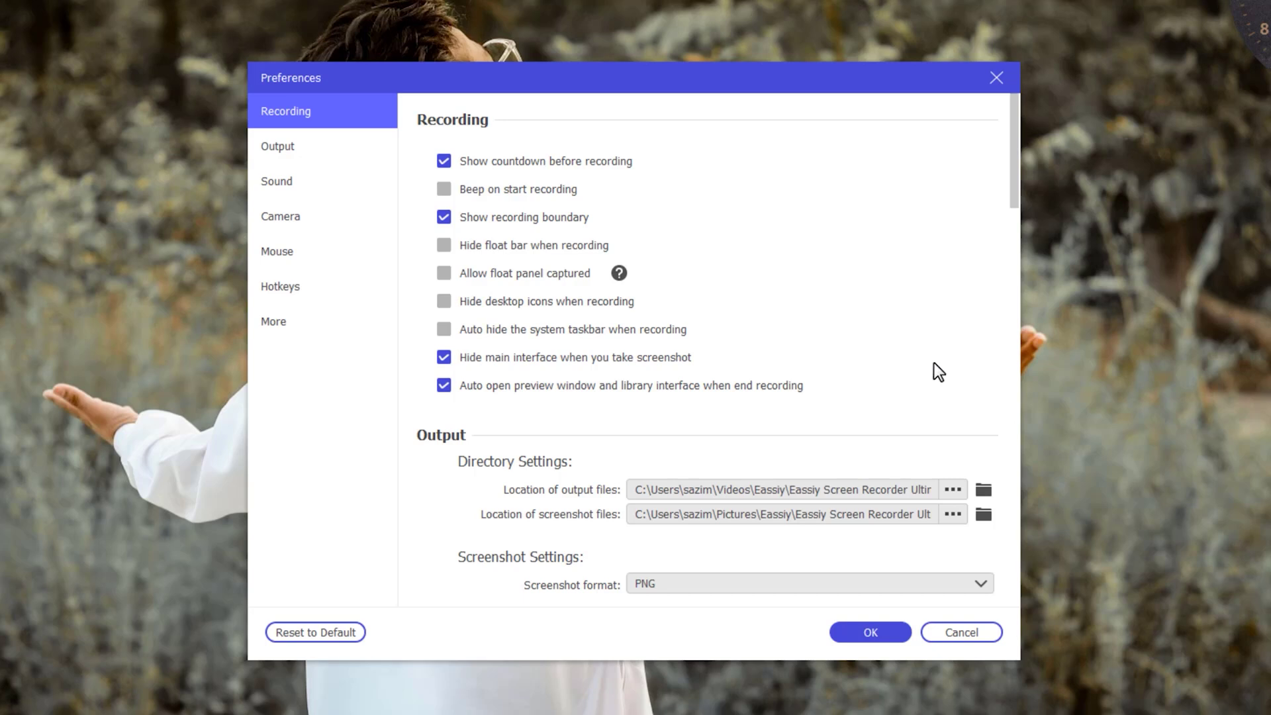
{"action": "left_click", "coordinate": [299, 256]}
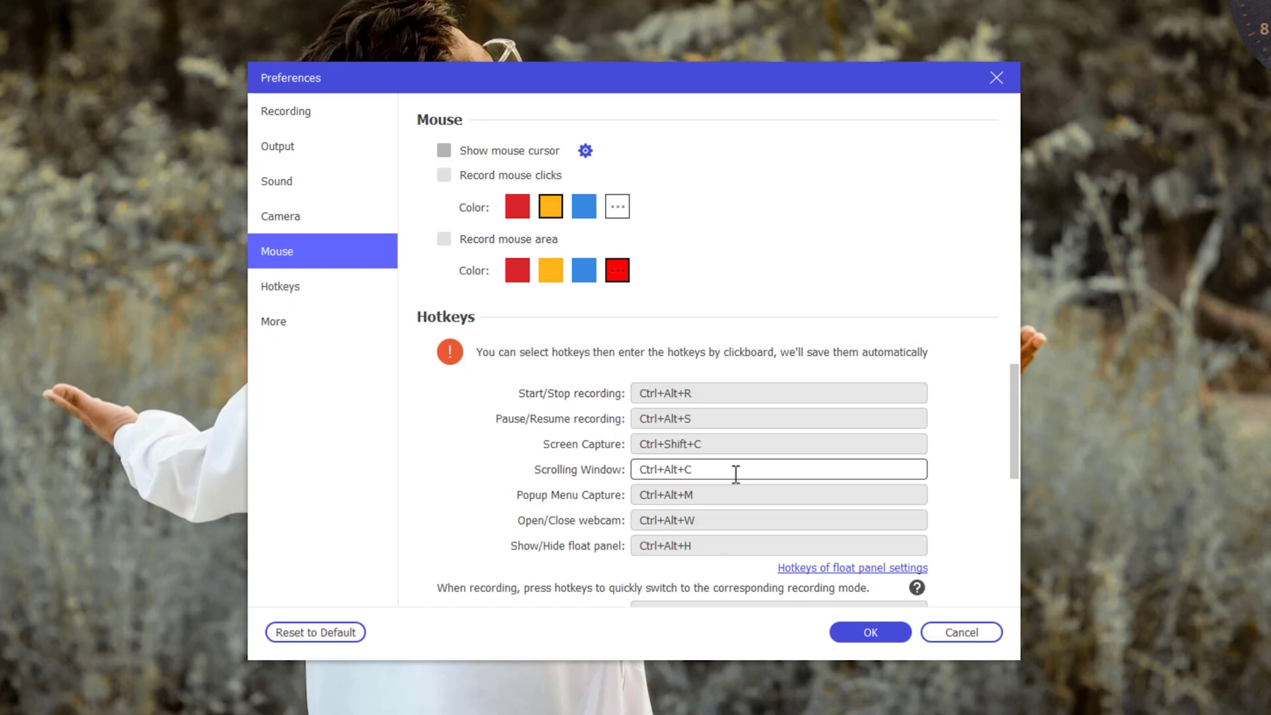
{"action": "scroll", "coordinate": [734, 474], "scroll_direction": "down", "scroll_amount": 2}
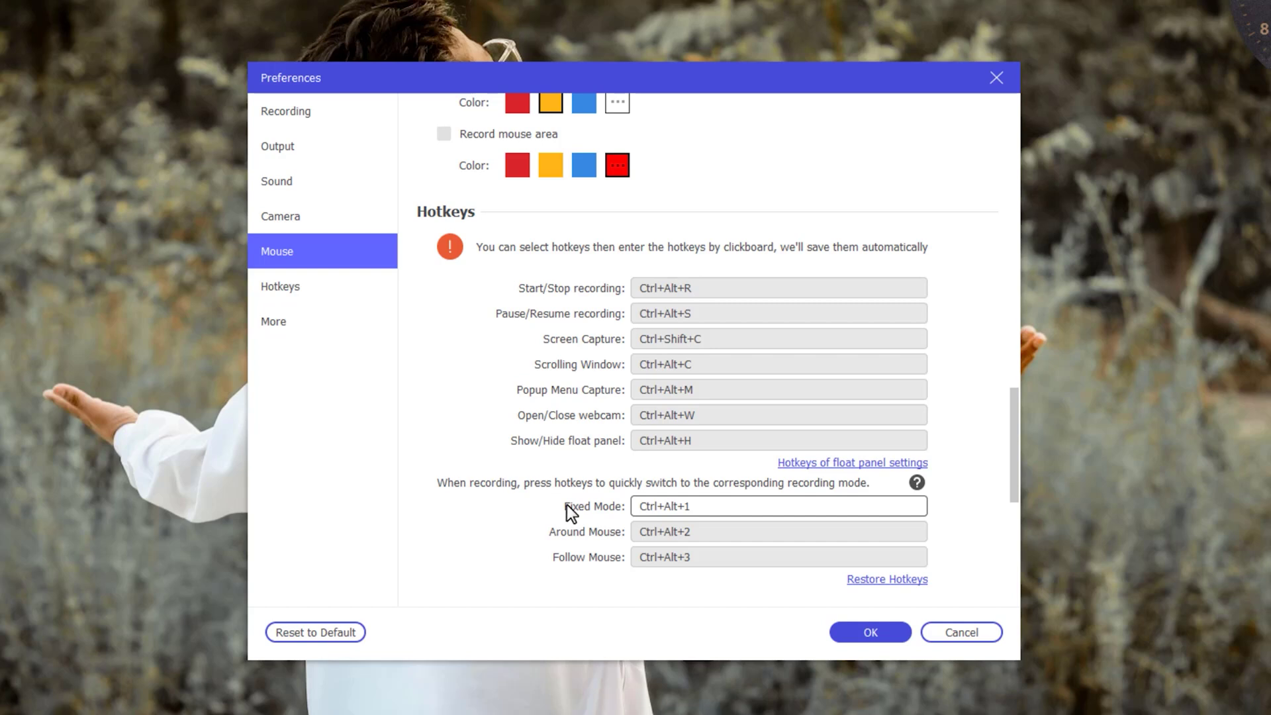
{"action": "left_click", "coordinate": [689, 558]}
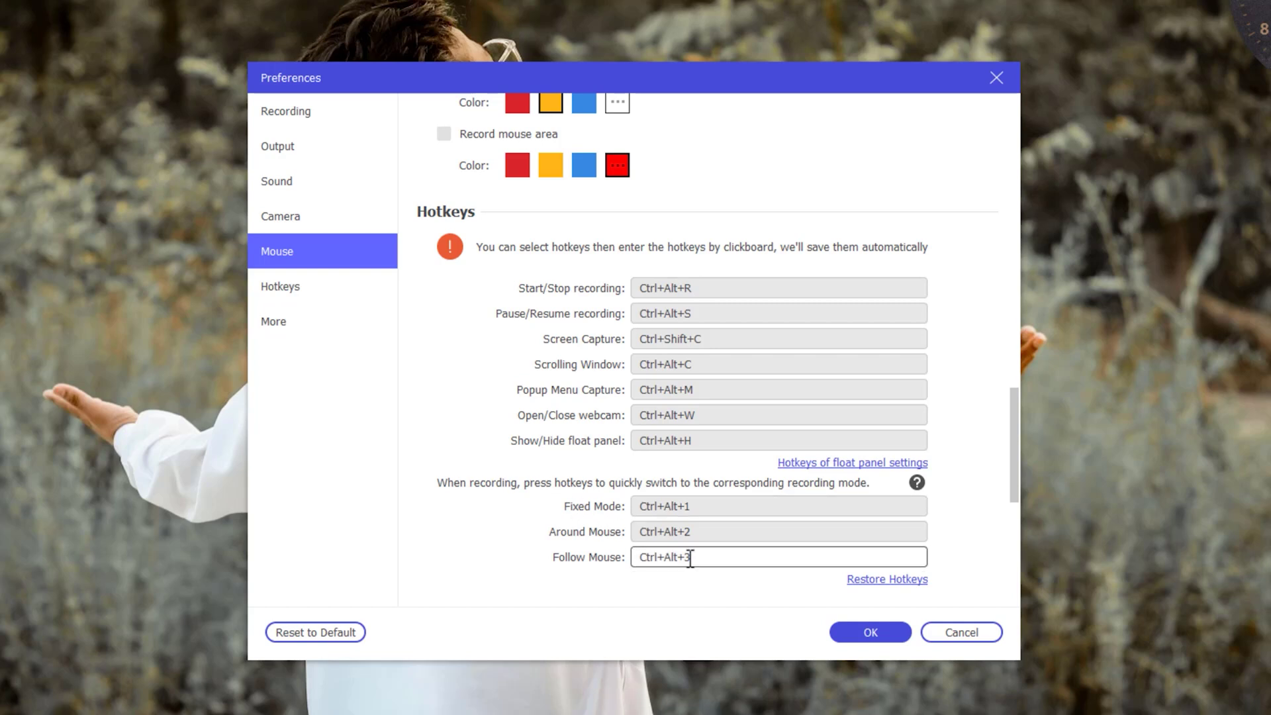
{"action": "left_click", "coordinate": [293, 291]}
{"action": "scroll", "coordinate": [292, 290], "scroll_direction": "down", "scroll_amount": 2}
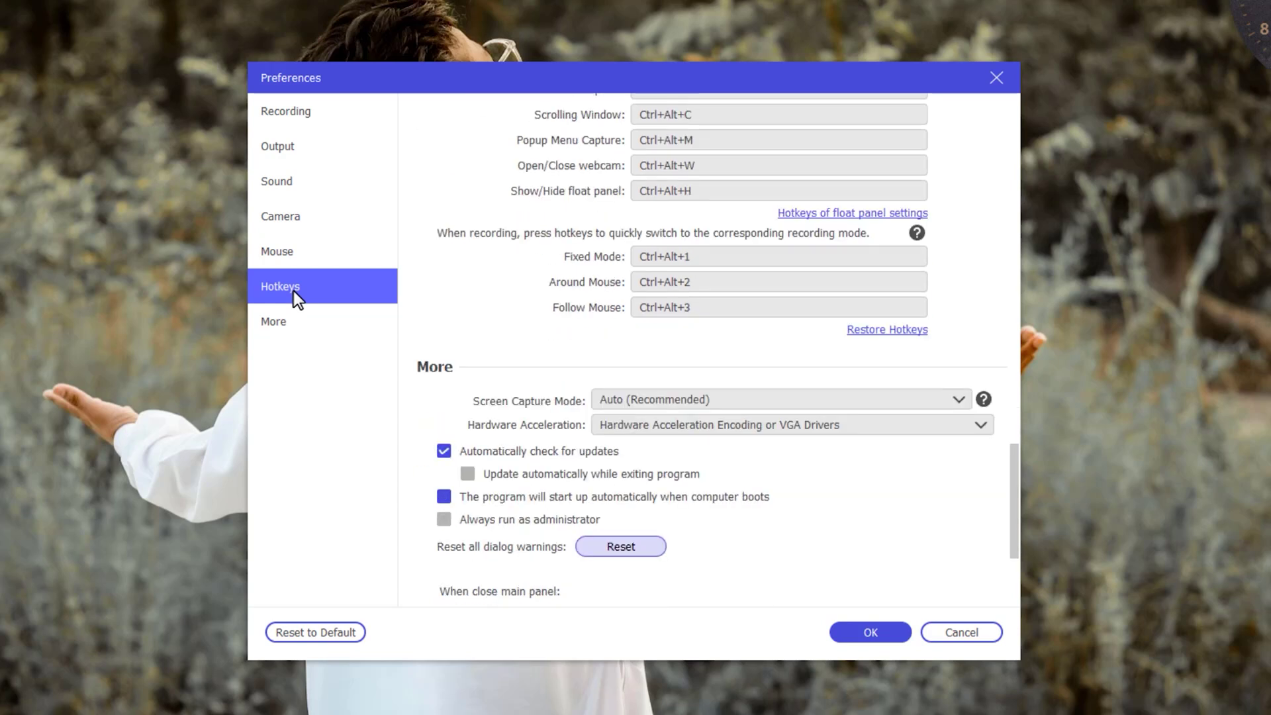
Look through the additional preferences for capture mode, updates and startup, and close the preferences with OK.
{"action": "left_click", "coordinate": [311, 325]}
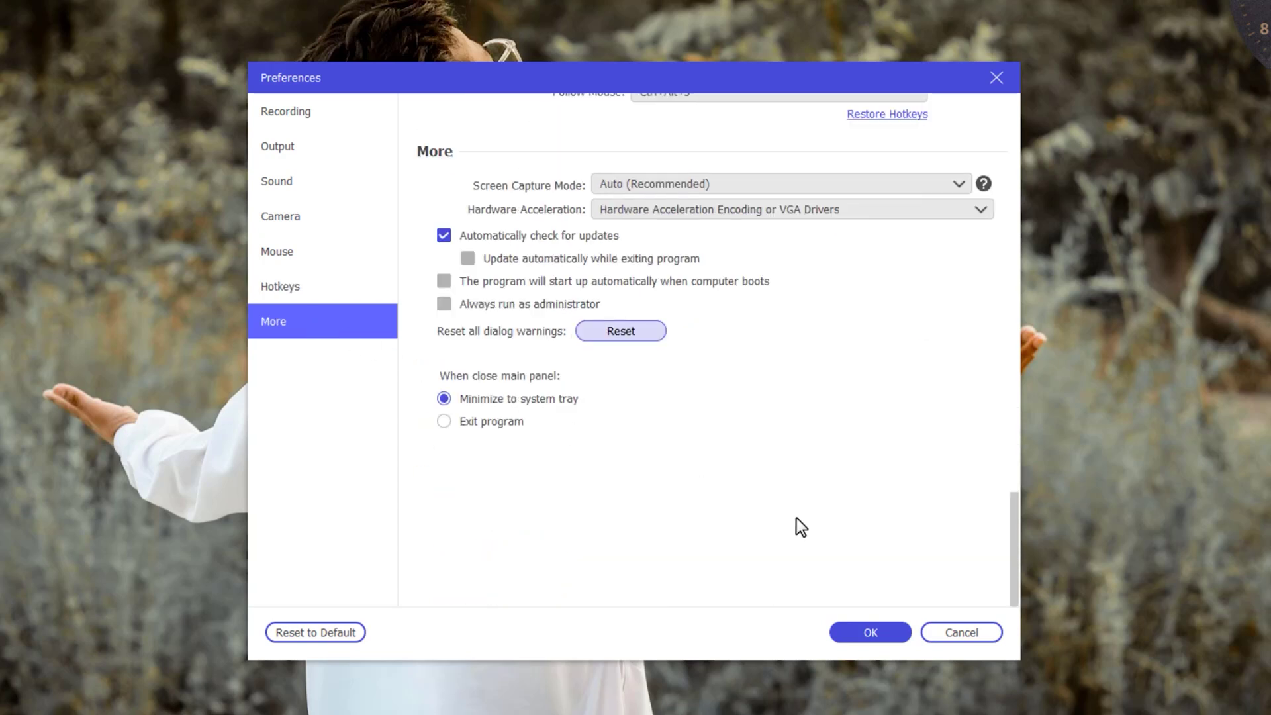
{"action": "scroll", "coordinate": [874, 554], "scroll_direction": "up", "scroll_amount": 7}
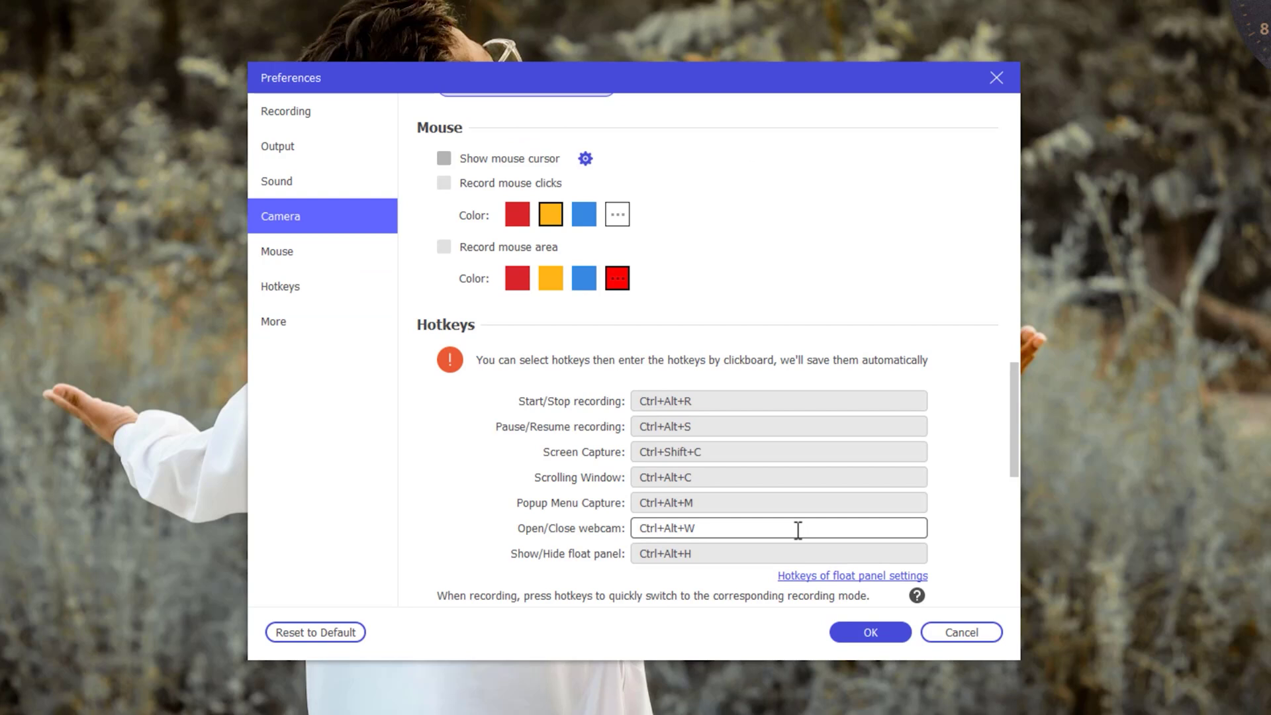
{"action": "scroll", "coordinate": [797, 530], "scroll_direction": "down", "scroll_amount": 5}
{"action": "scroll", "coordinate": [798, 533], "scroll_direction": "up", "scroll_amount": 6}
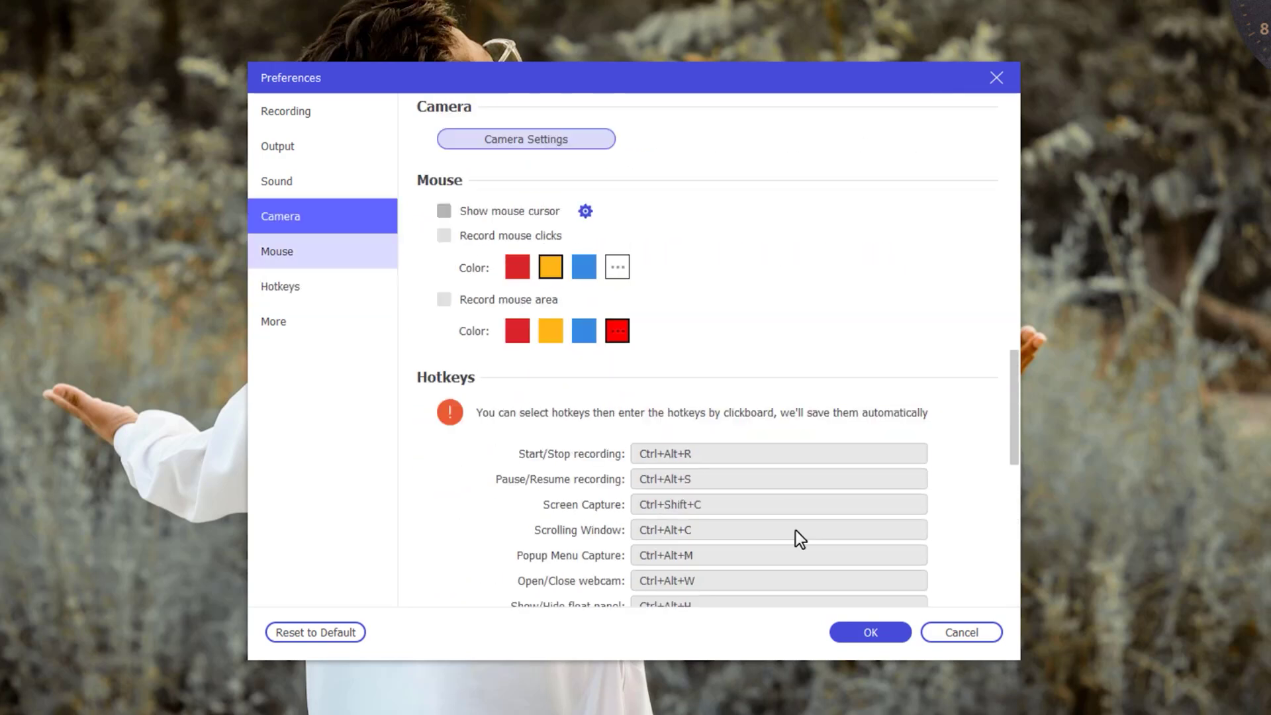
{"action": "left_click", "coordinate": [870, 631]}
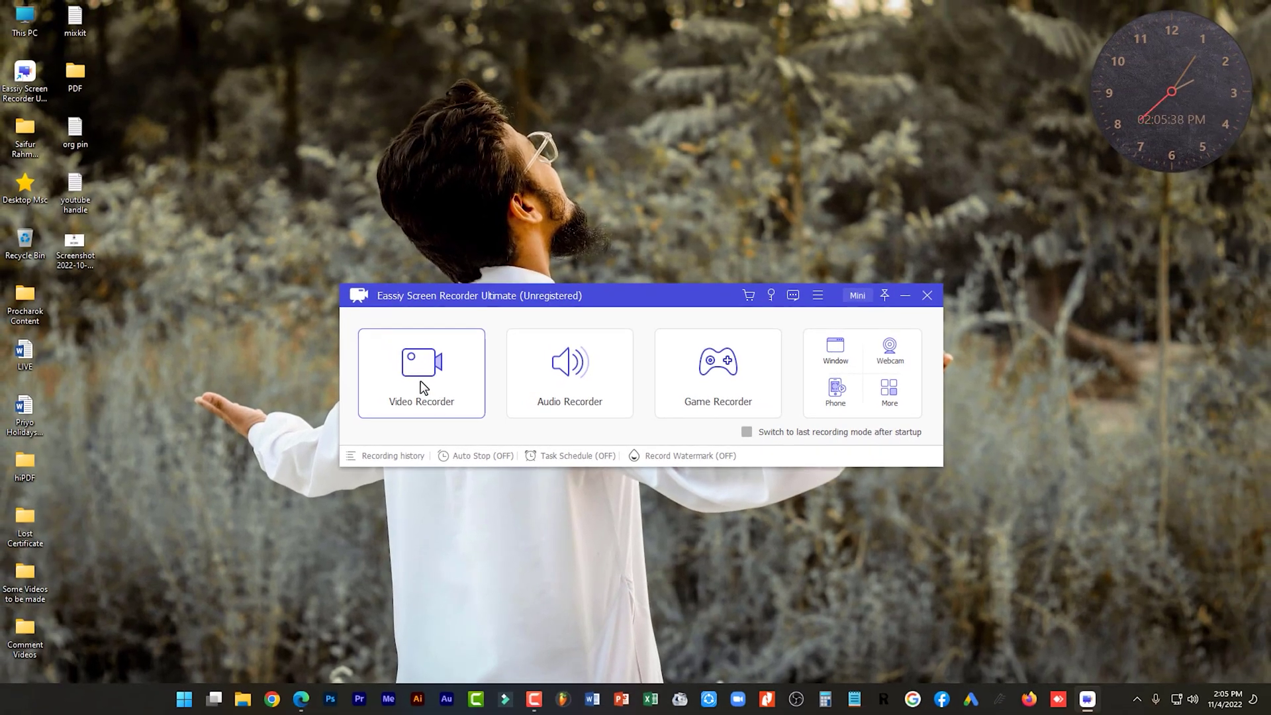
Open the Video Recorder and set the recording area to Full.
{"action": "left_click", "coordinate": [421, 383]}
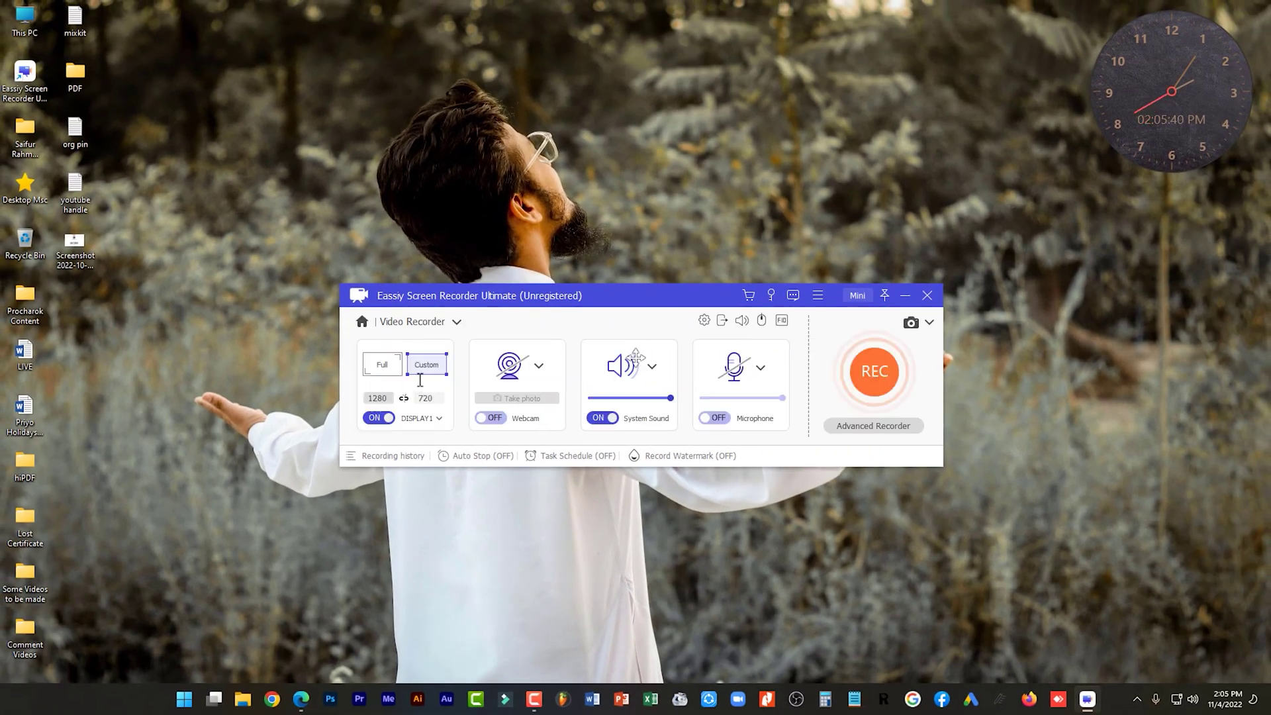
{"action": "left_click", "coordinate": [382, 376]}
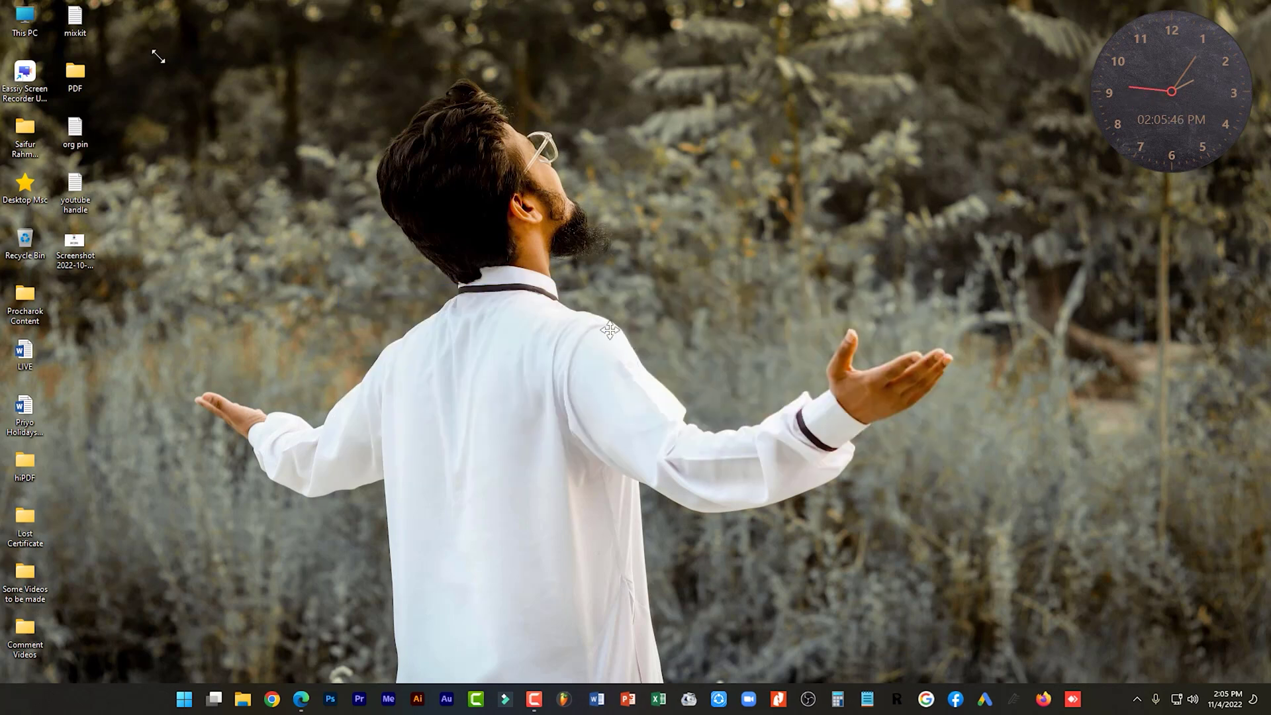
{"action": "key", "text": "Escape"}
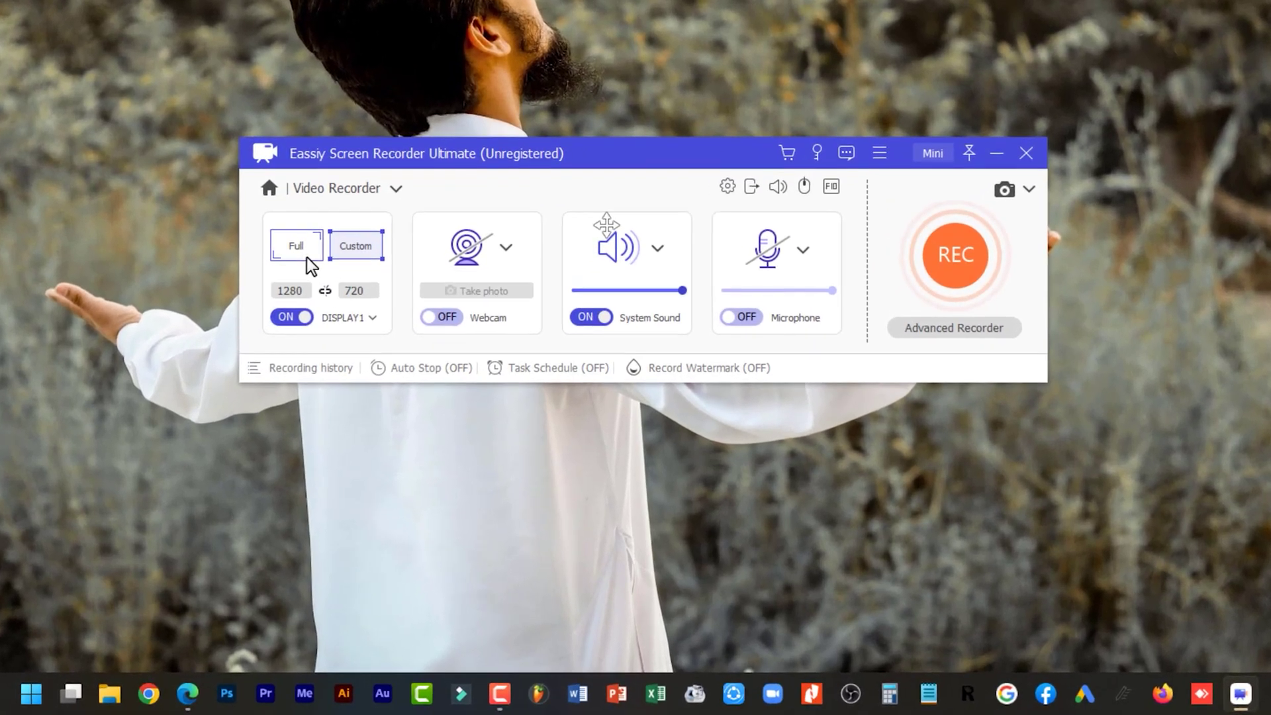
{"action": "left_click", "coordinate": [307, 260]}
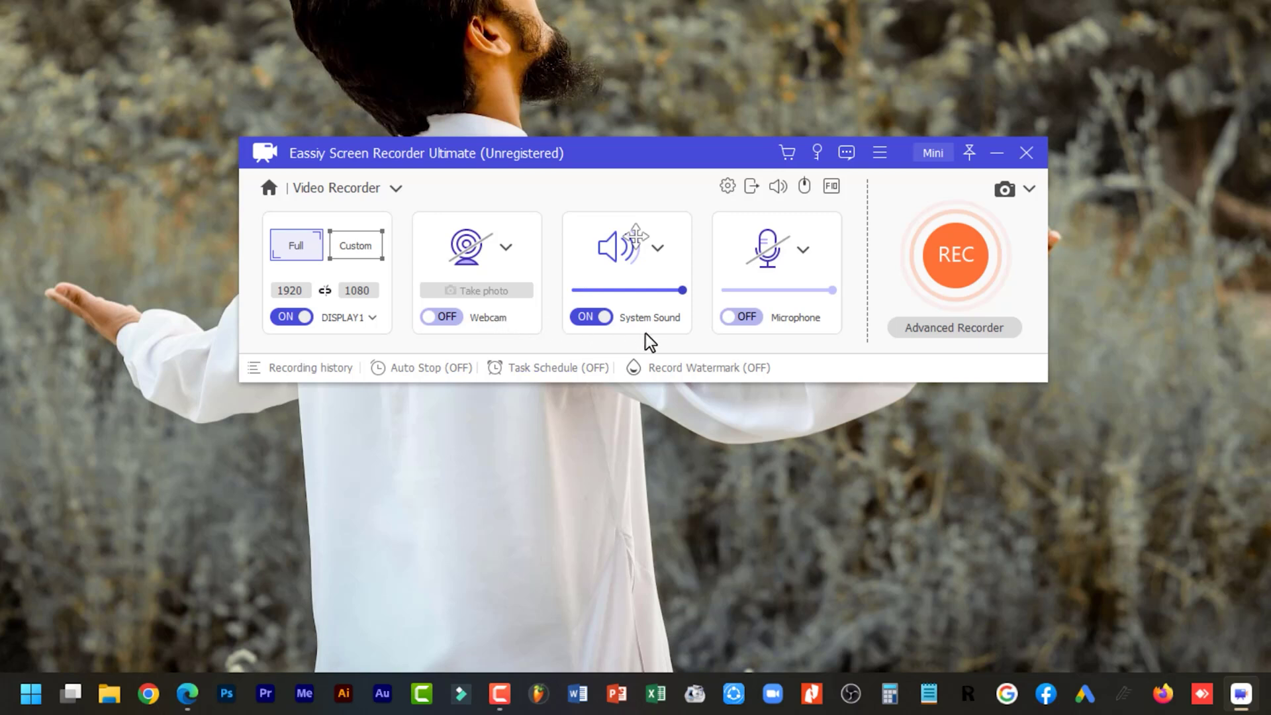
{"action": "right_click", "coordinate": [345, 4]}
{"action": "left_click", "coordinate": [390, 76]}
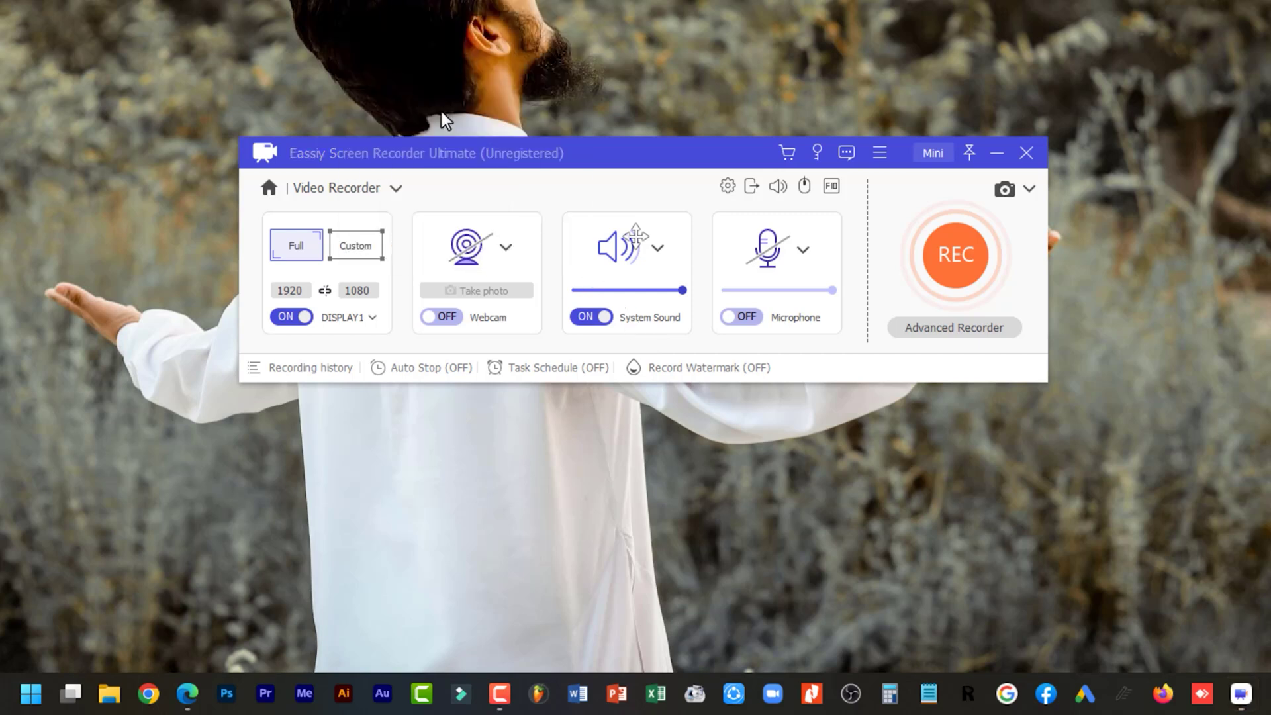
Turn on the microphone for the video recording and view its additional options.
{"action": "left_click", "coordinate": [747, 318]}
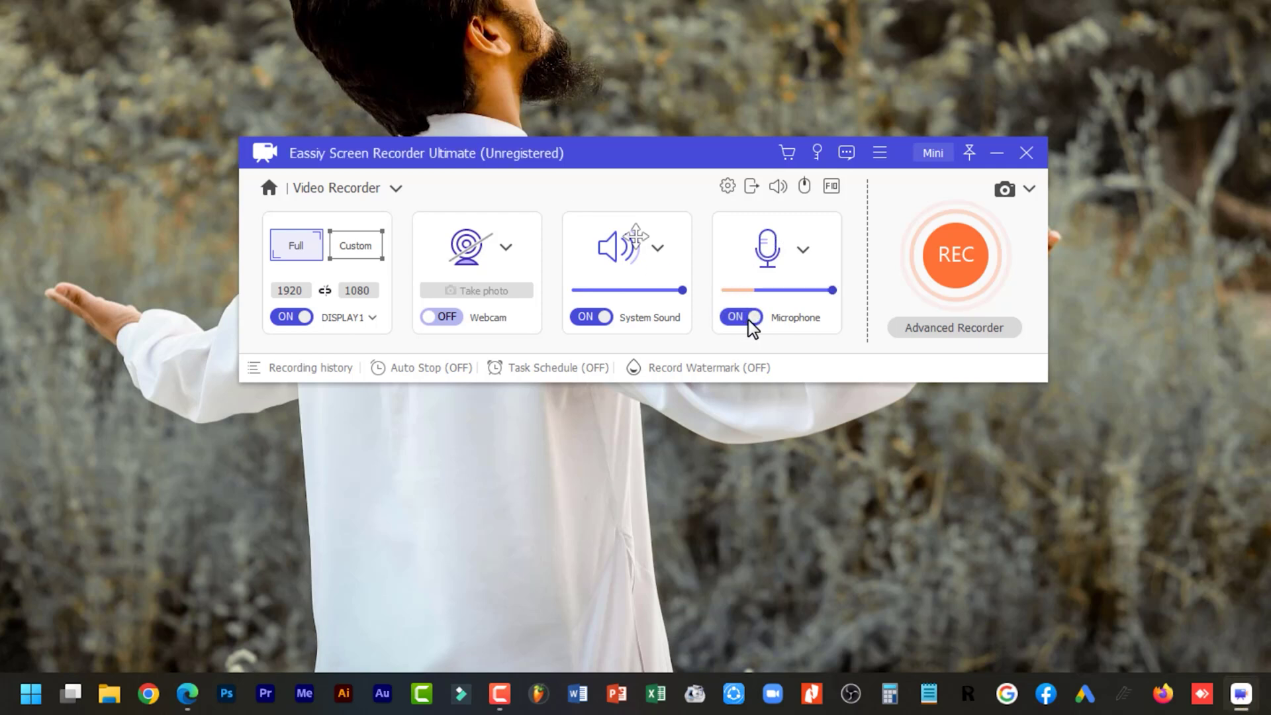
{"action": "left_click", "coordinate": [749, 320]}
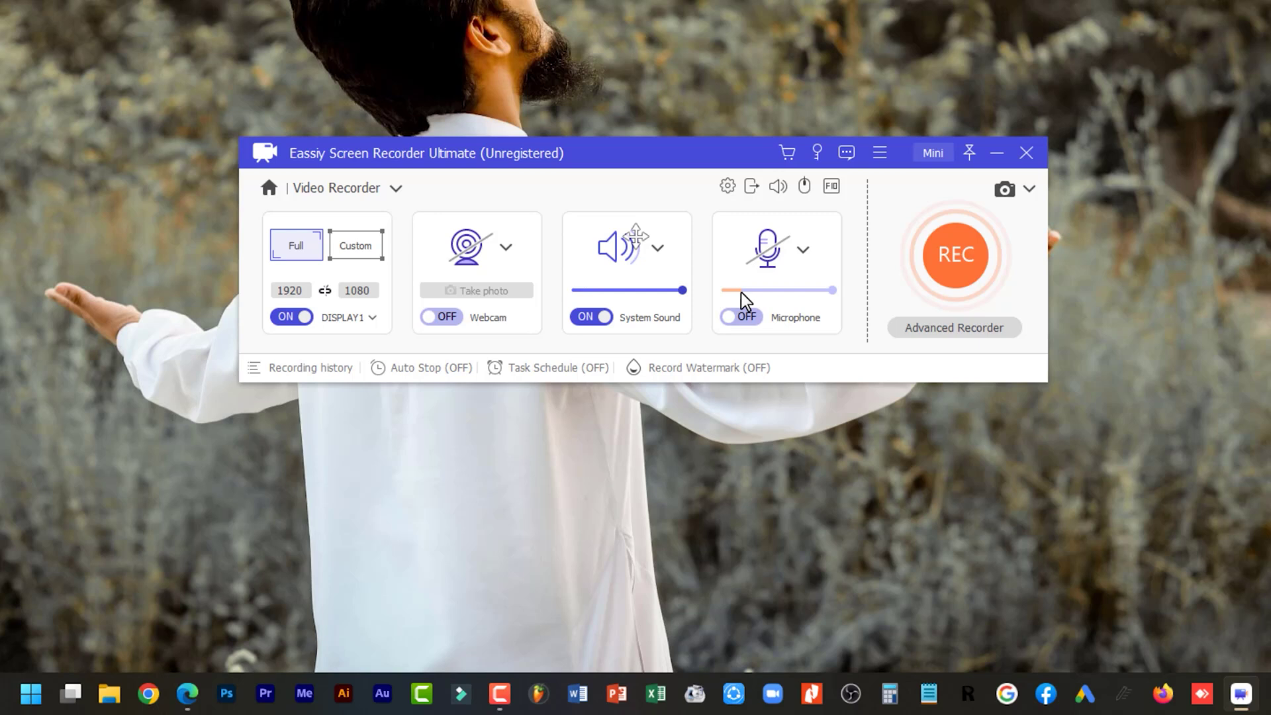
{"action": "left_click", "coordinate": [752, 323]}
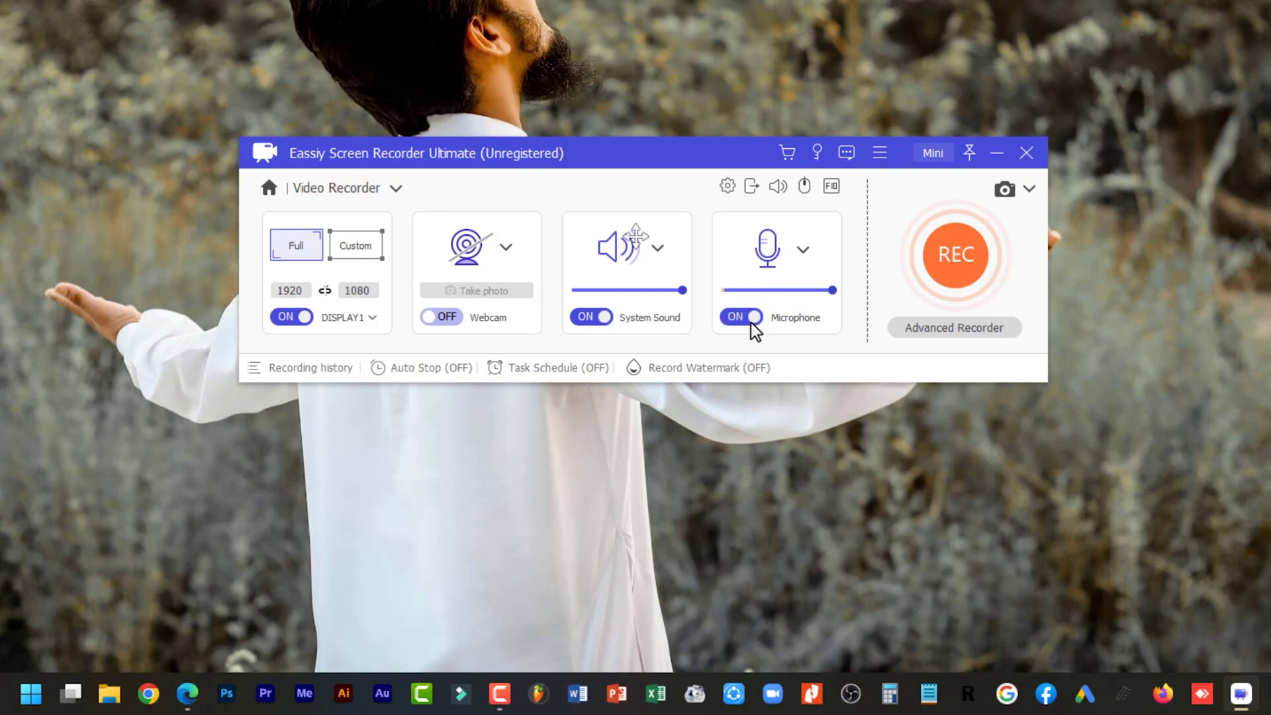
{"action": "left_click", "coordinate": [802, 250]}
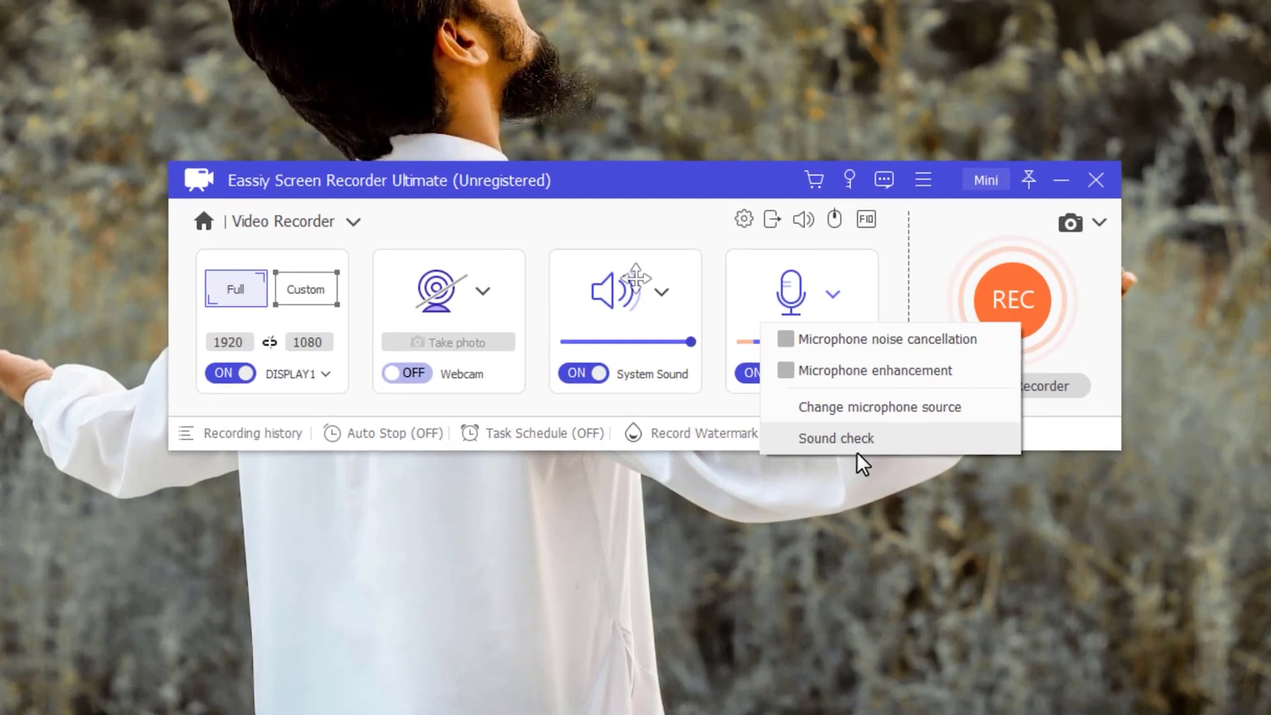
Close the microphone options and look through the available screenshot capture types.
{"action": "left_click", "coordinate": [885, 256]}
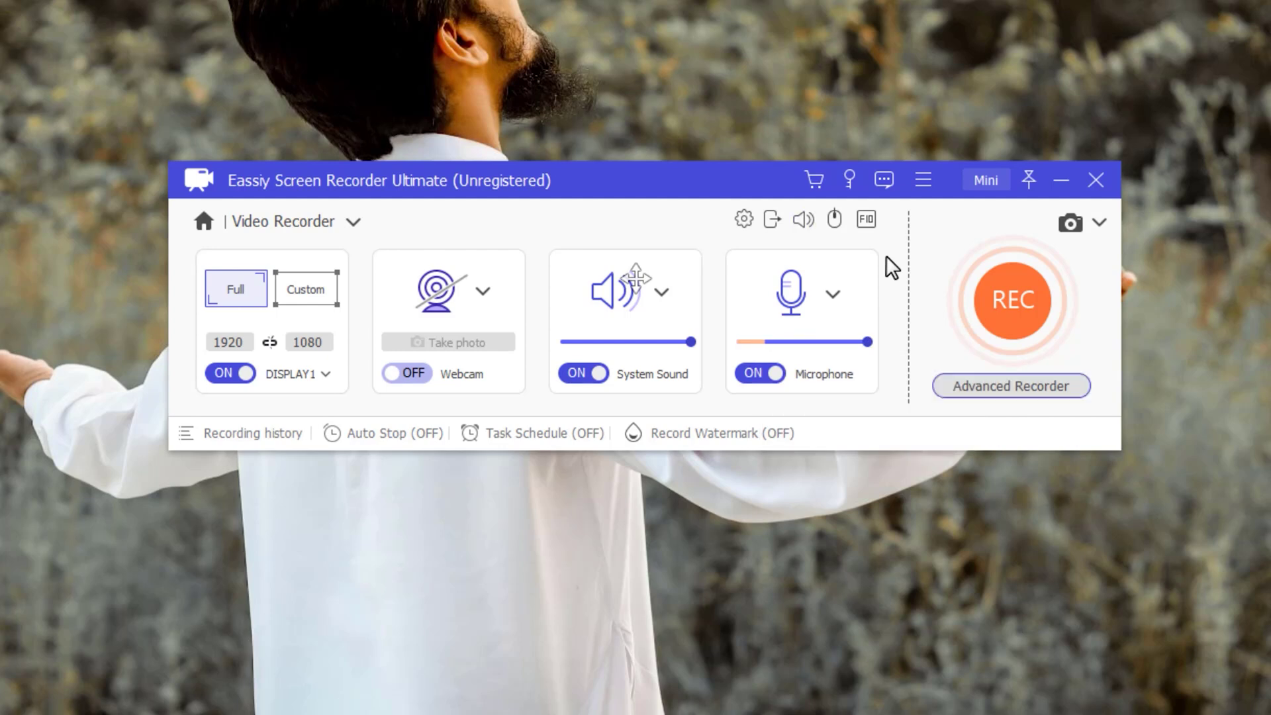
{"action": "left_click", "coordinate": [1100, 224]}
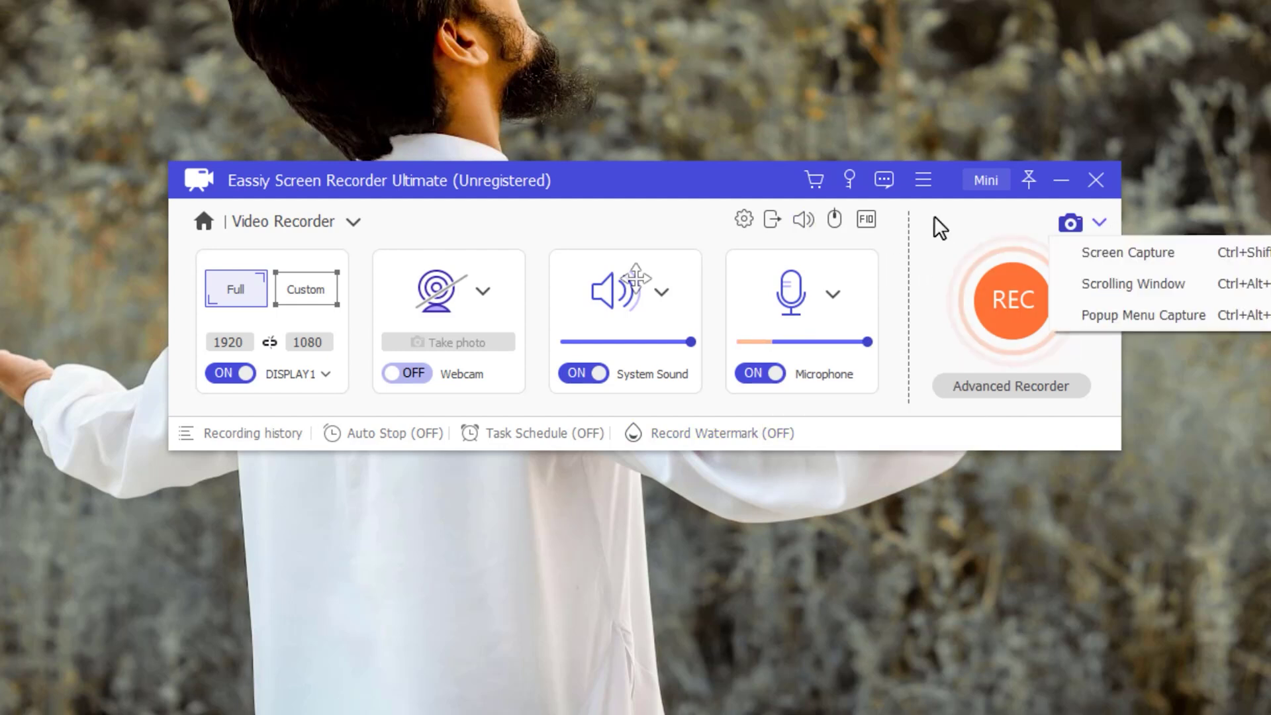
{"action": "left_click", "coordinate": [934, 217]}
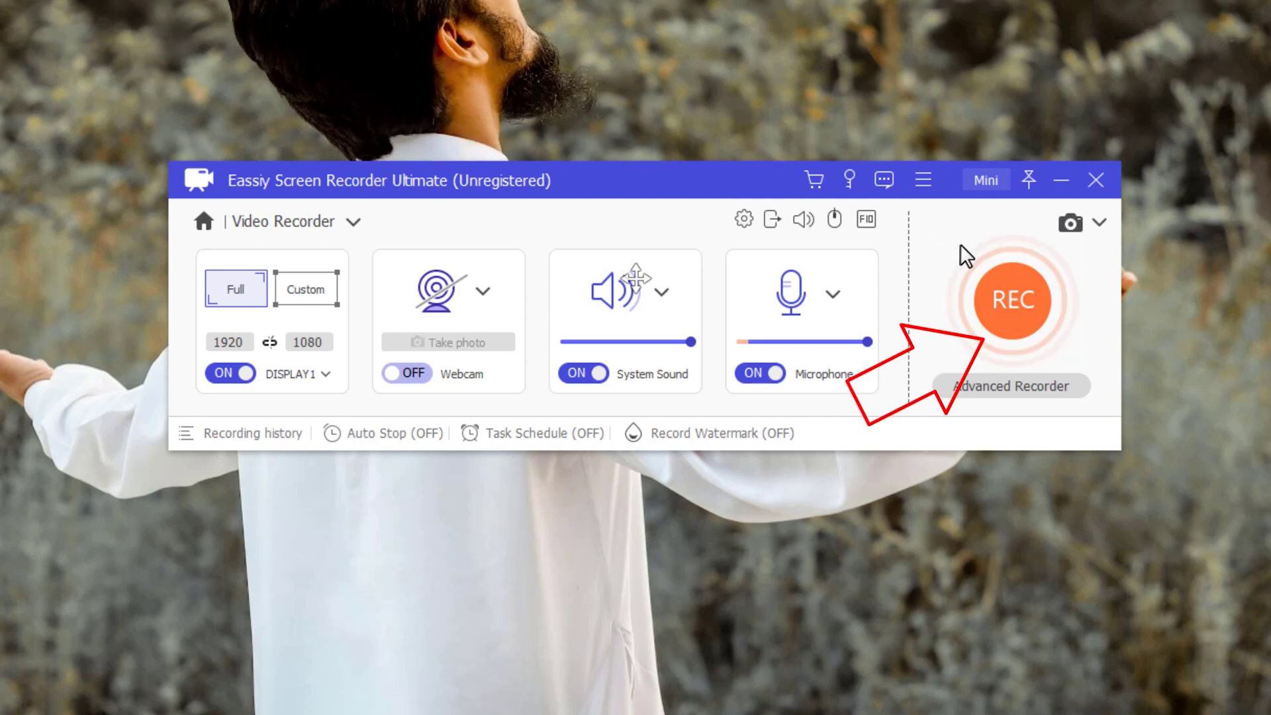
Record the full screen while opening and closing the screenshot image from the desktop, and stop the recording.
{"action": "left_click", "coordinate": [1012, 301]}
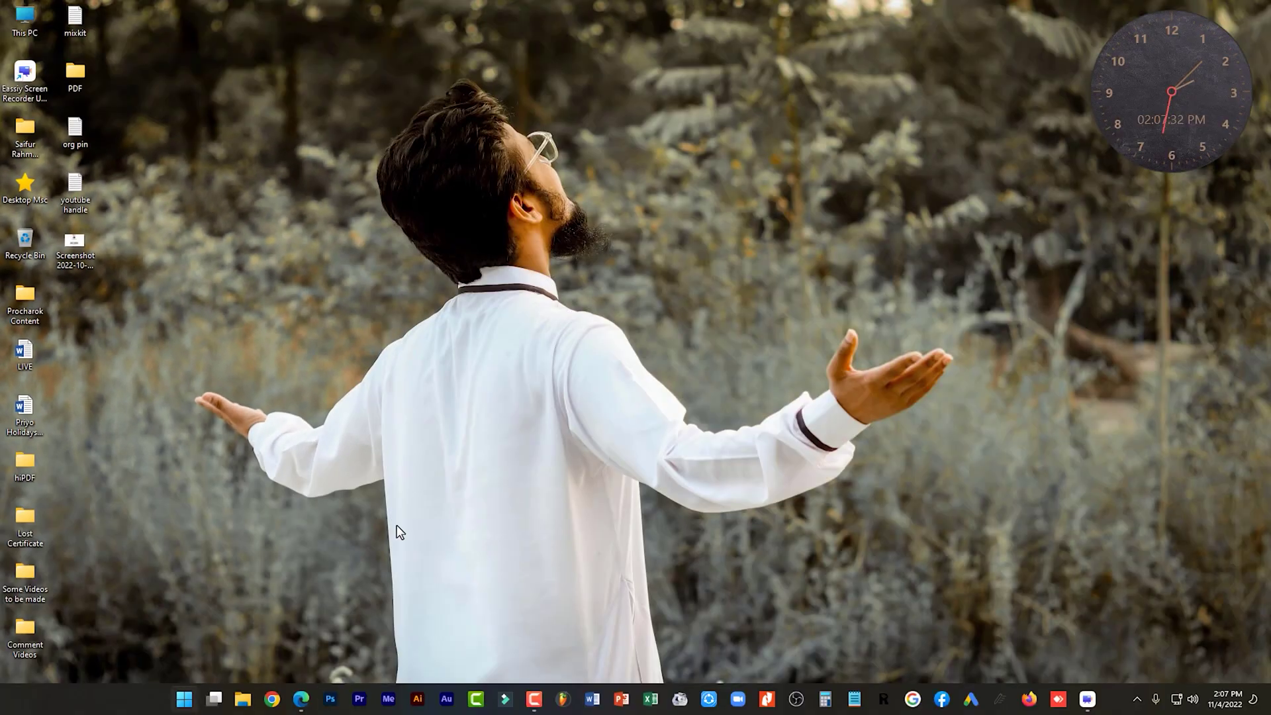
{"action": "double_click", "coordinate": [85, 229]}
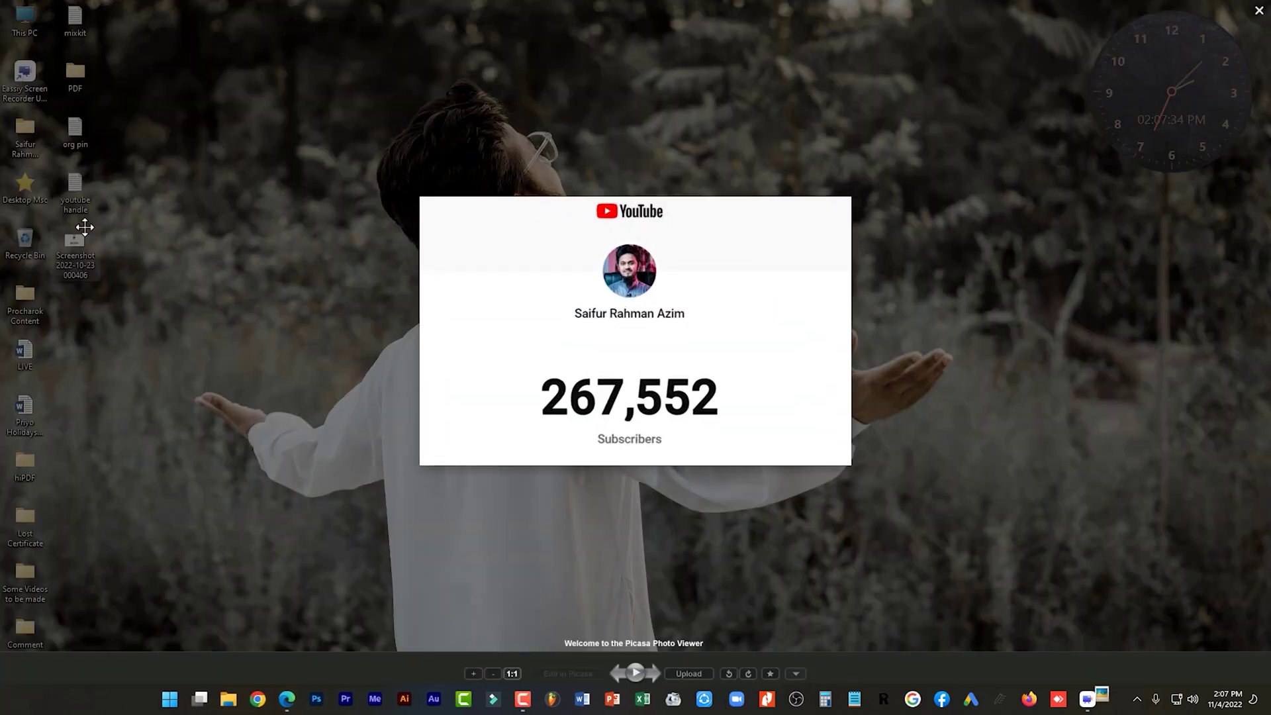
{"action": "left_click", "coordinate": [1256, 13]}
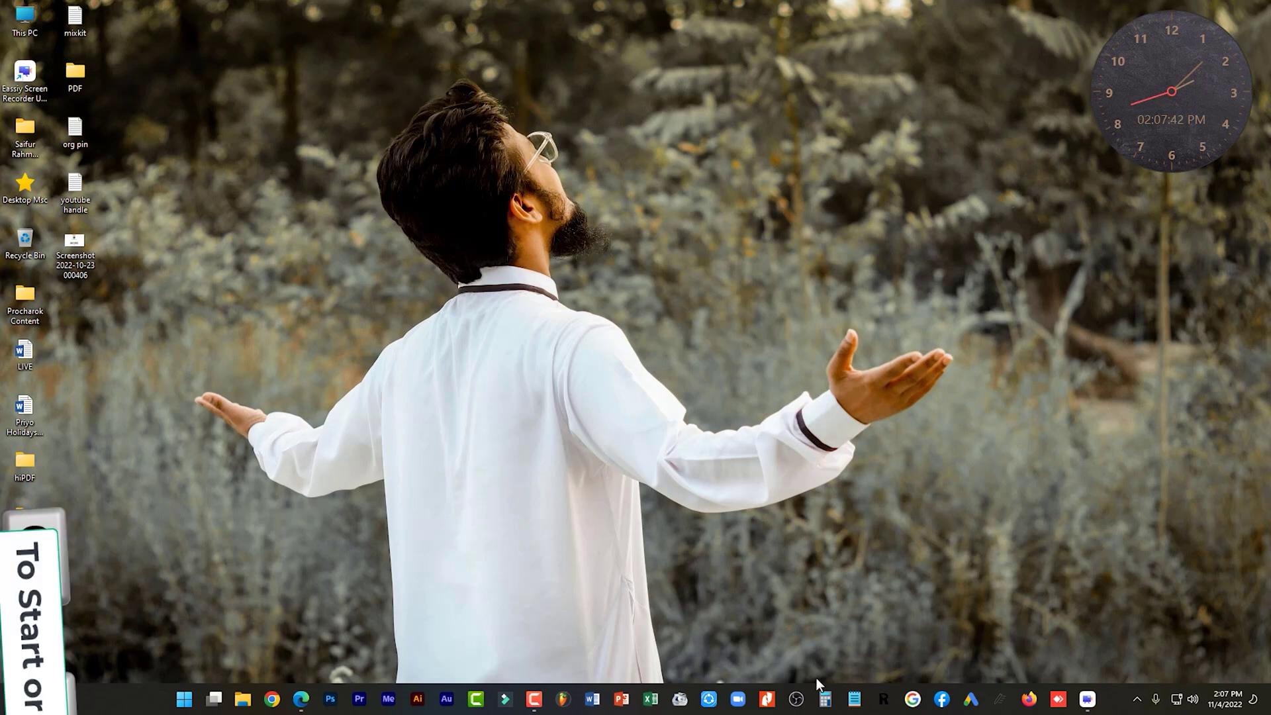
{"action": "key", "text": "ctrl+alt+r"}
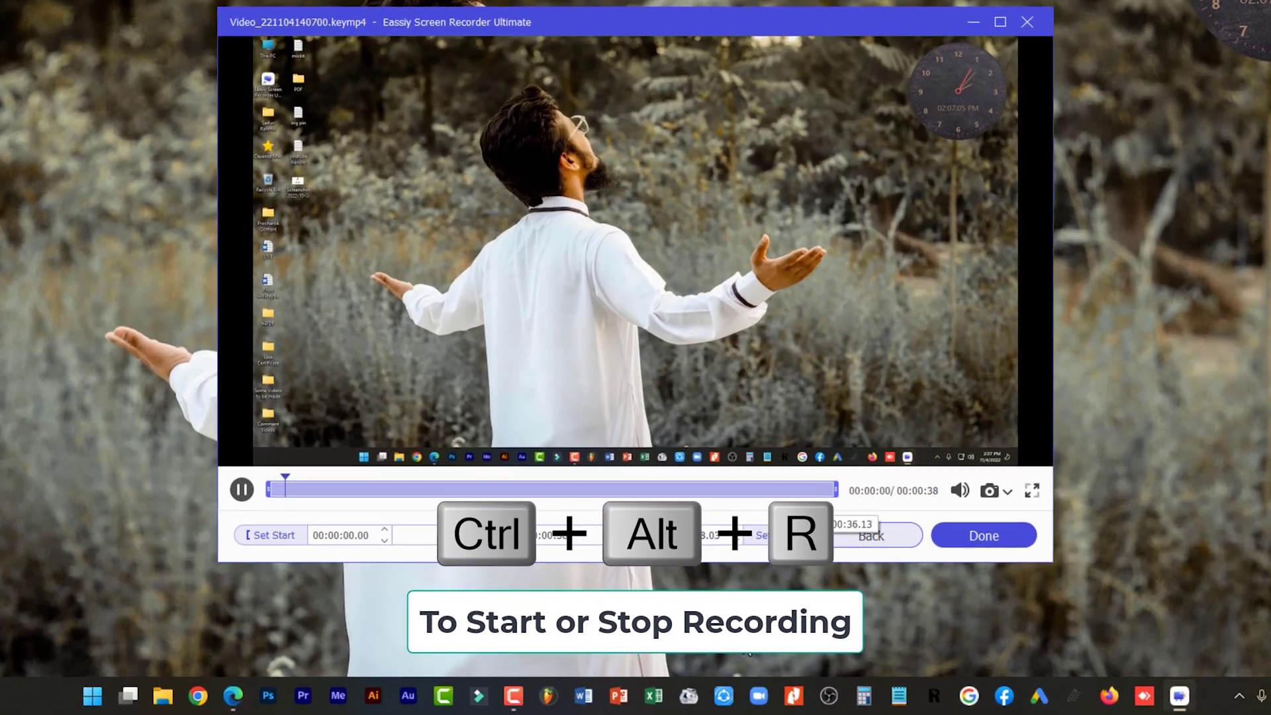
Preview the finished recording by scrubbing through it and playing it from the beginning.
{"action": "left_click", "coordinate": [241, 490]}
{"action": "left_click_drag", "start_coordinate": [289, 479], "coordinate": [779, 474]}
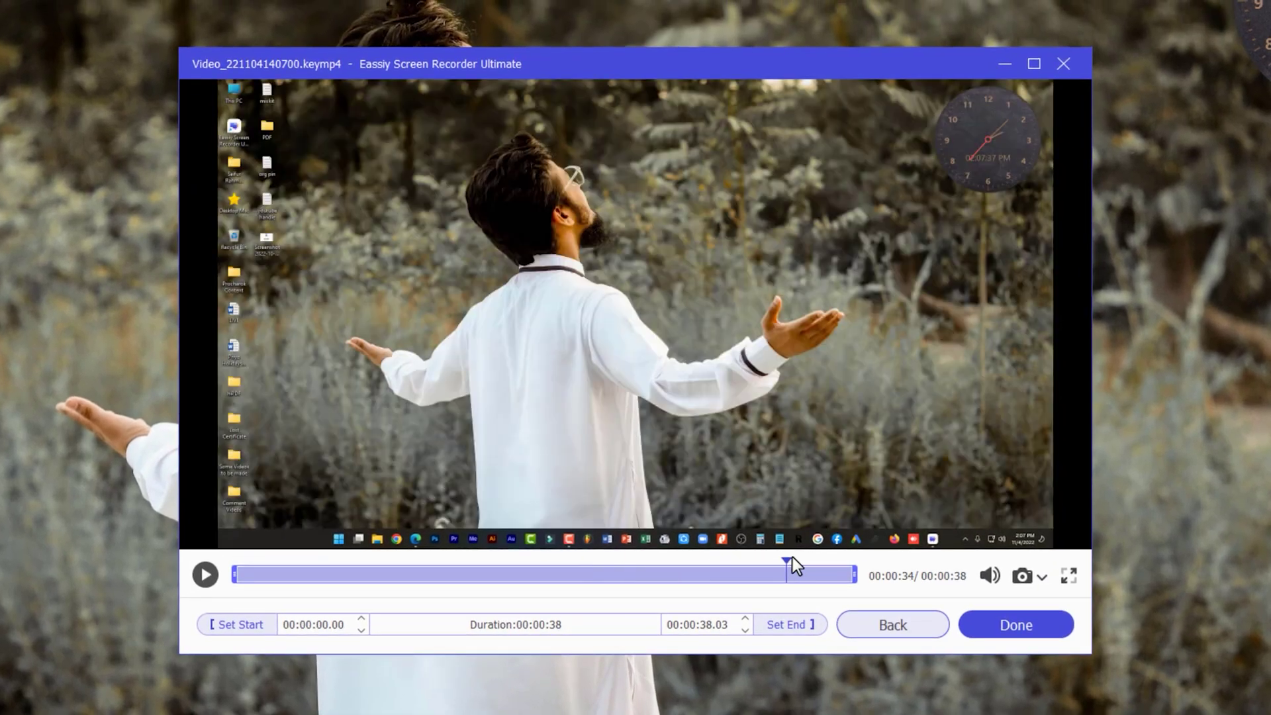
{"action": "left_click_drag", "start_coordinate": [792, 557], "coordinate": [164, 545]}
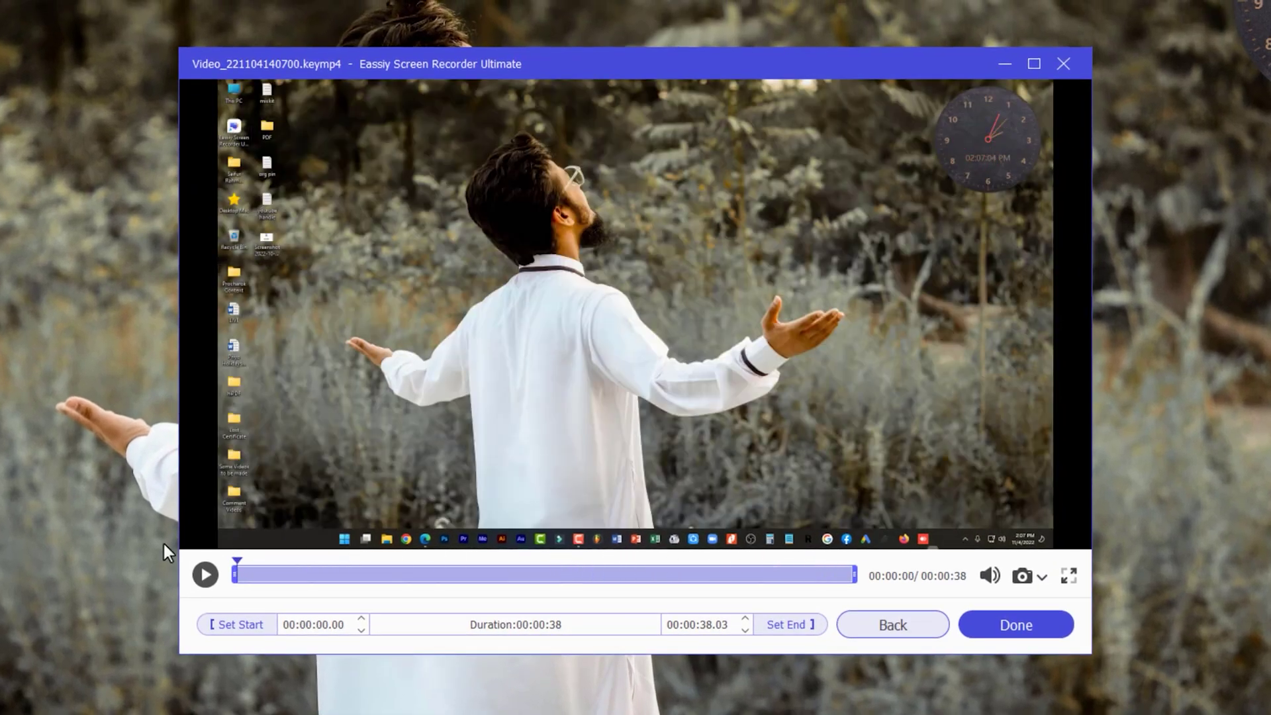
{"action": "left_click", "coordinate": [209, 581]}
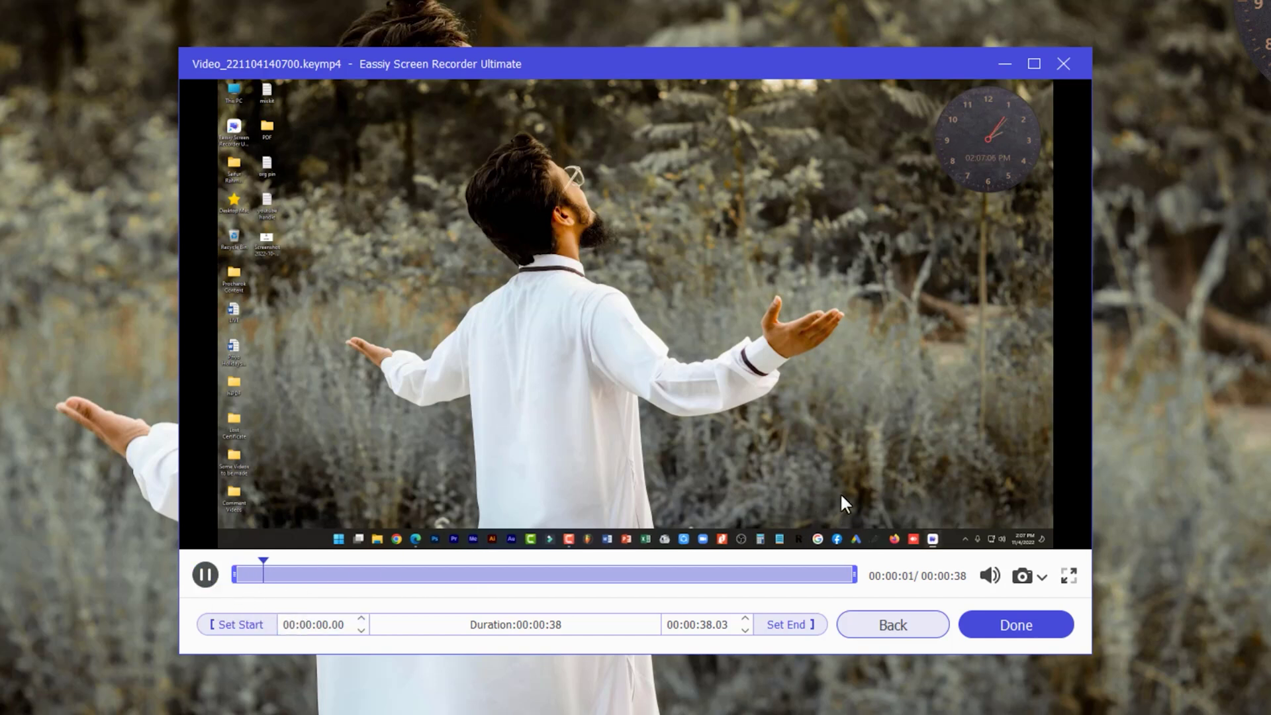
Set the clip's start to 00:00:00.16, keep its end at 00:00:38.03, and save the recording anyway without registering.
{"action": "left_click", "coordinate": [328, 622]}
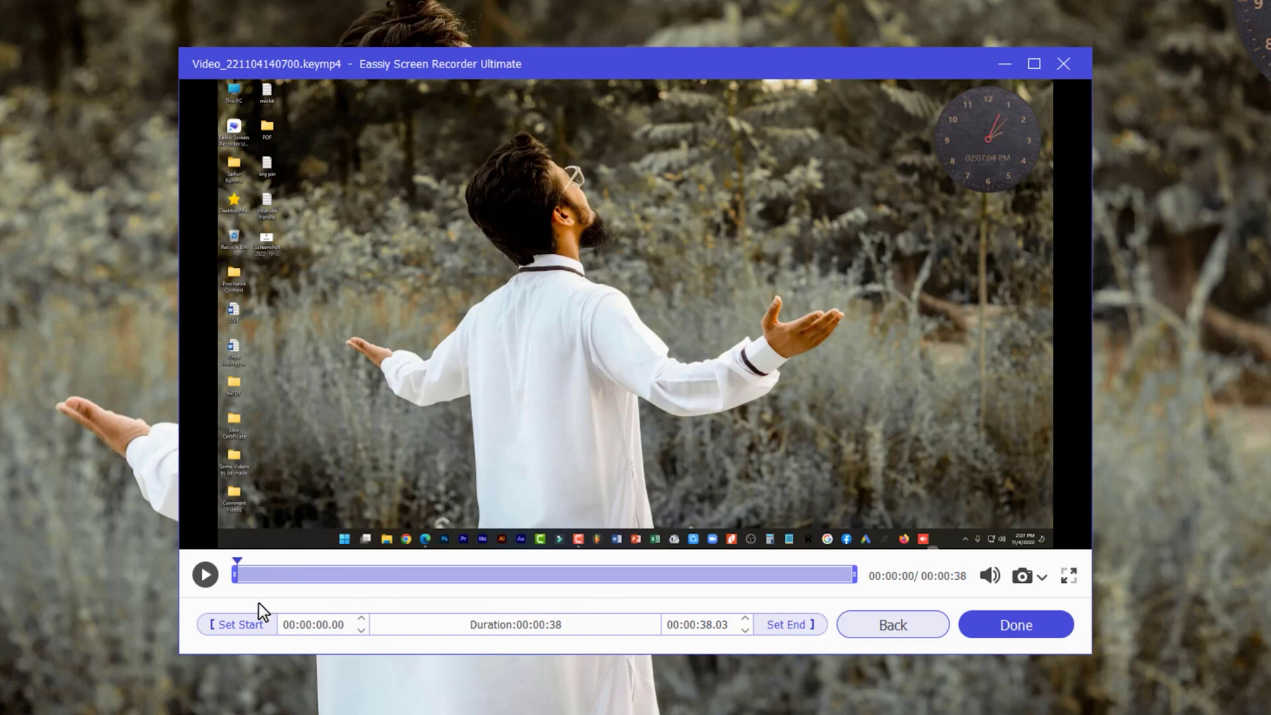
{"action": "mouse_move", "coordinate": [237, 584]}
{"action": "left_mouse_down"}
{"action": "mouse_move", "coordinate": [420, 570]}
{"action": "mouse_move", "coordinate": [246, 569]}
{"action": "left_mouse_up"}
{"action": "left_click_drag", "start_coordinate": [847, 577], "coordinate": [908, 581]}
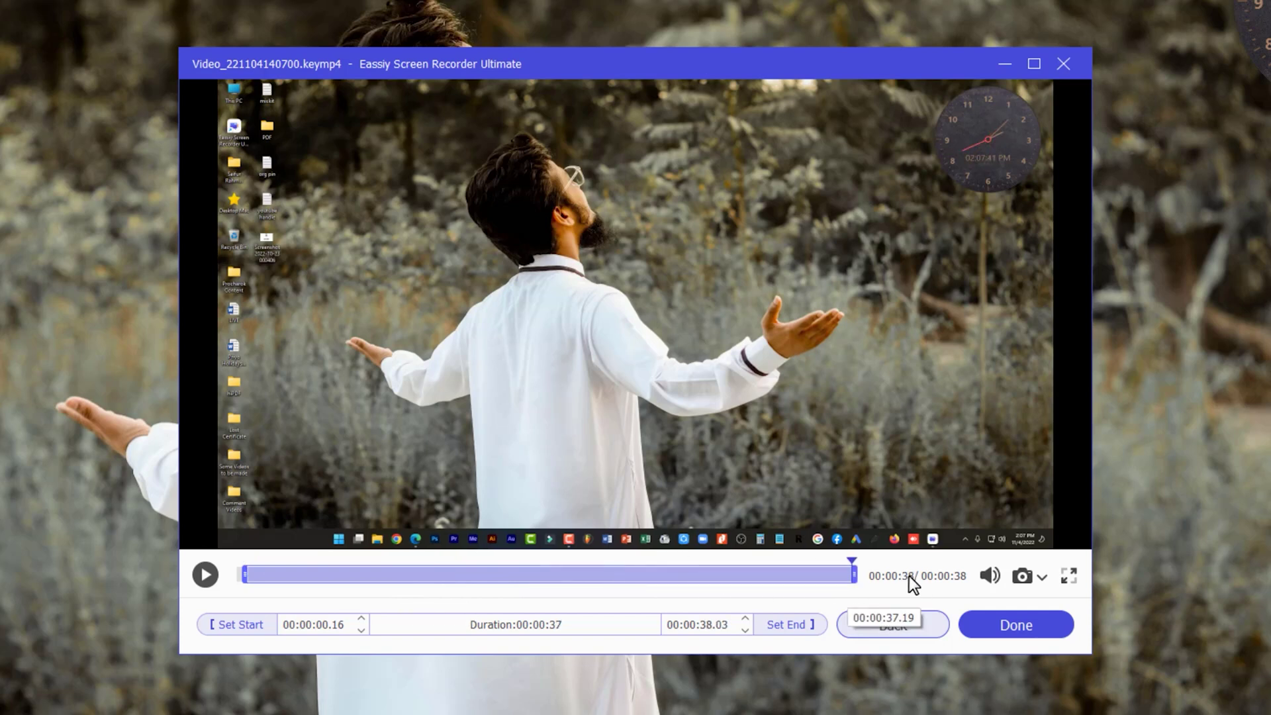
{"action": "mouse_move", "coordinate": [987, 577]}
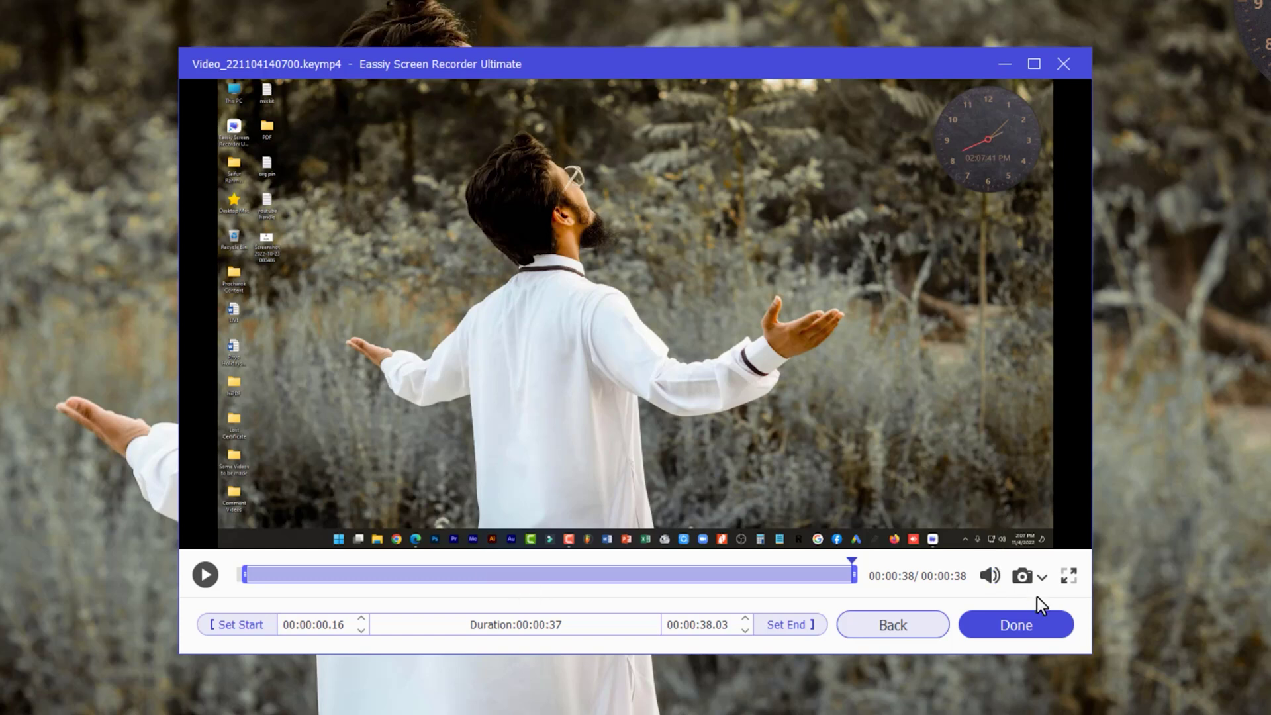
{"action": "left_click", "coordinate": [1007, 626]}
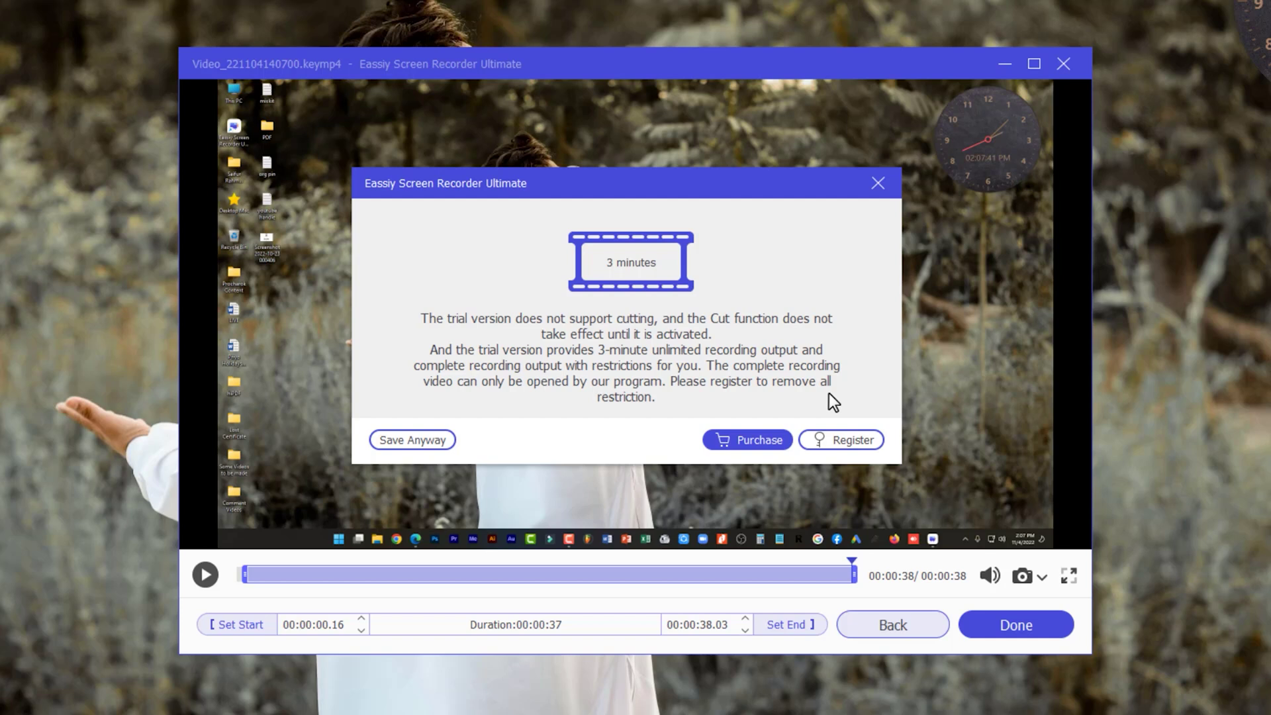
{"action": "left_click", "coordinate": [428, 438]}
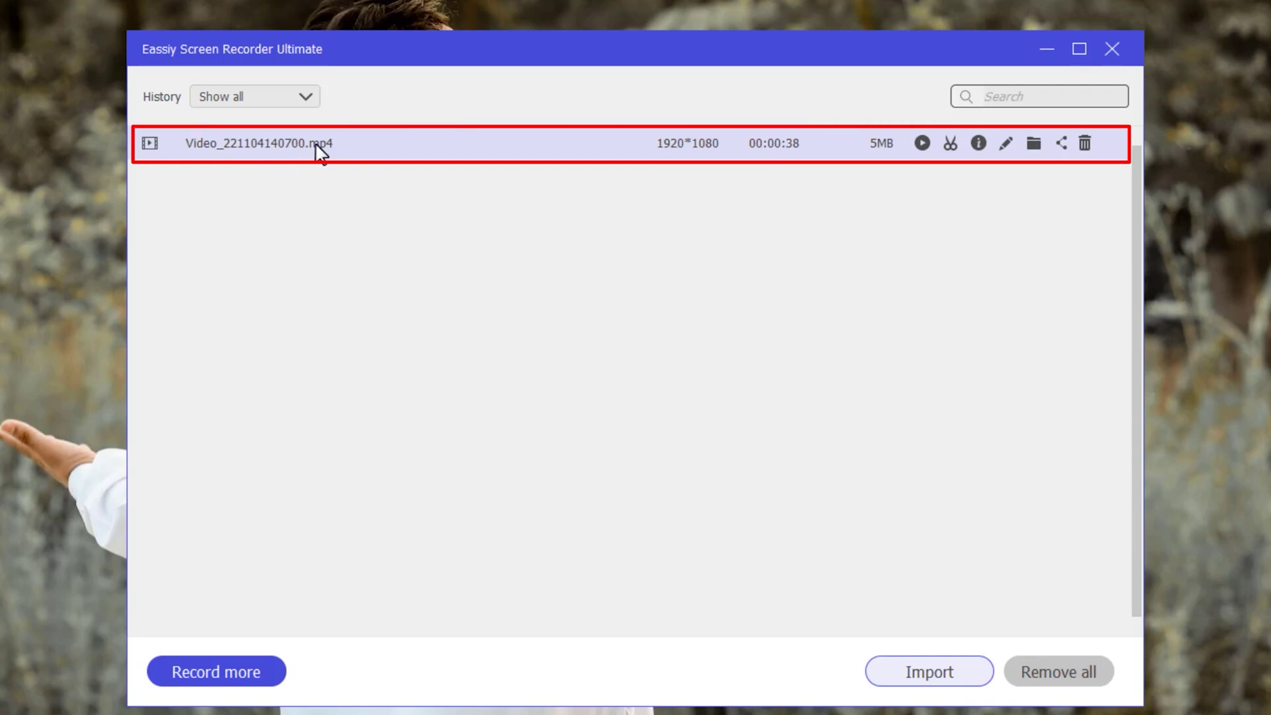
Open the saved recording's folder, retrace its path from Videos through Eassiy to Eassiy Screen Recorder Ultimate, and open the video file.
{"action": "right_click", "coordinate": [478, 151]}
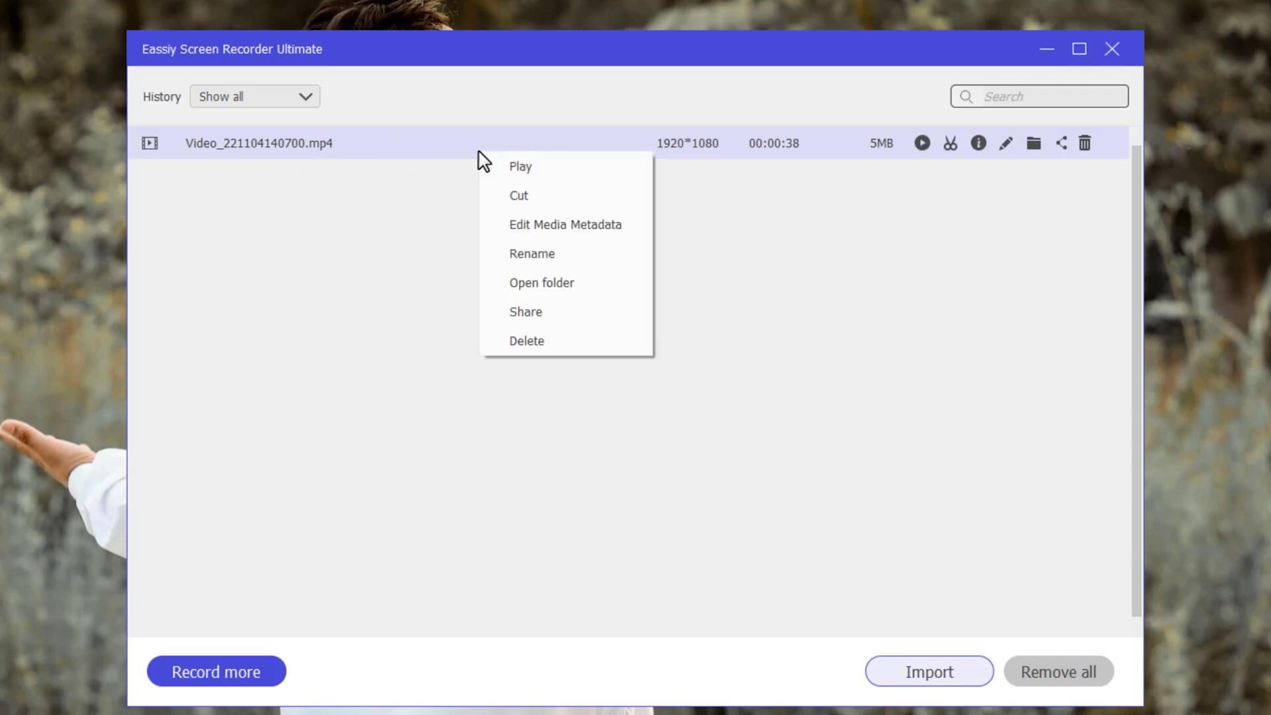
{"action": "left_click", "coordinate": [588, 292]}
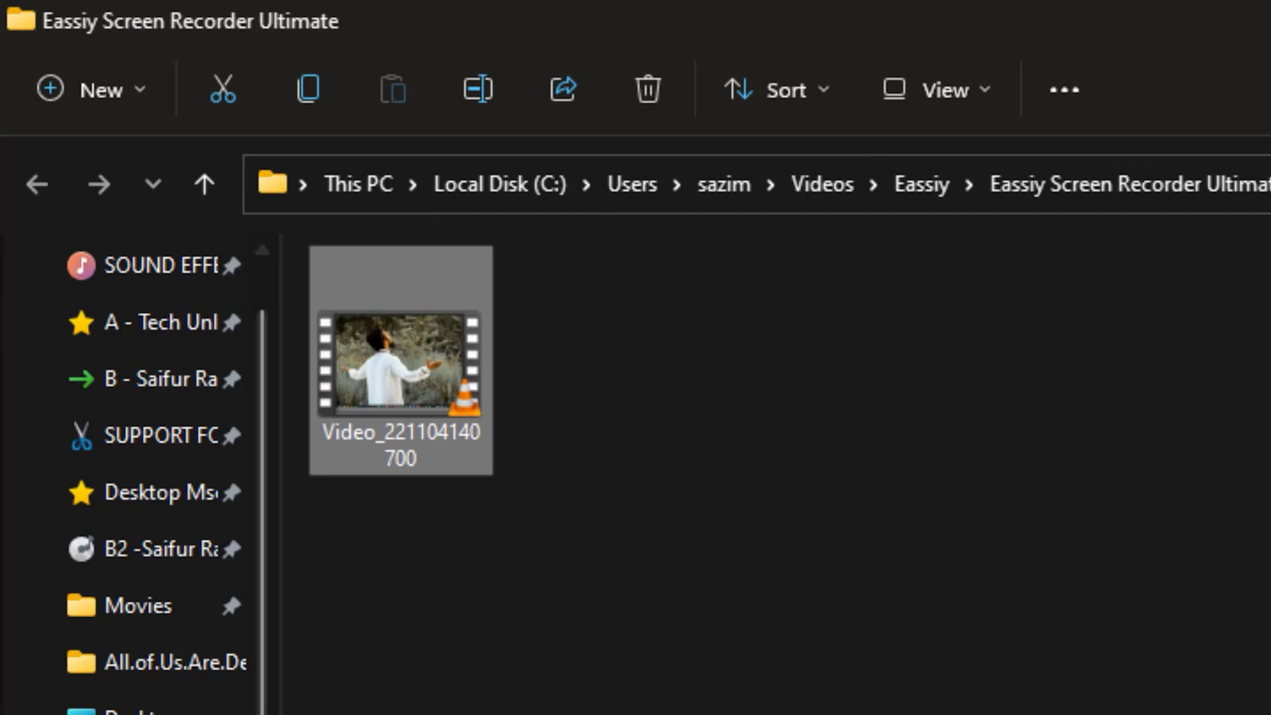
{"action": "left_click", "coordinate": [830, 199]}
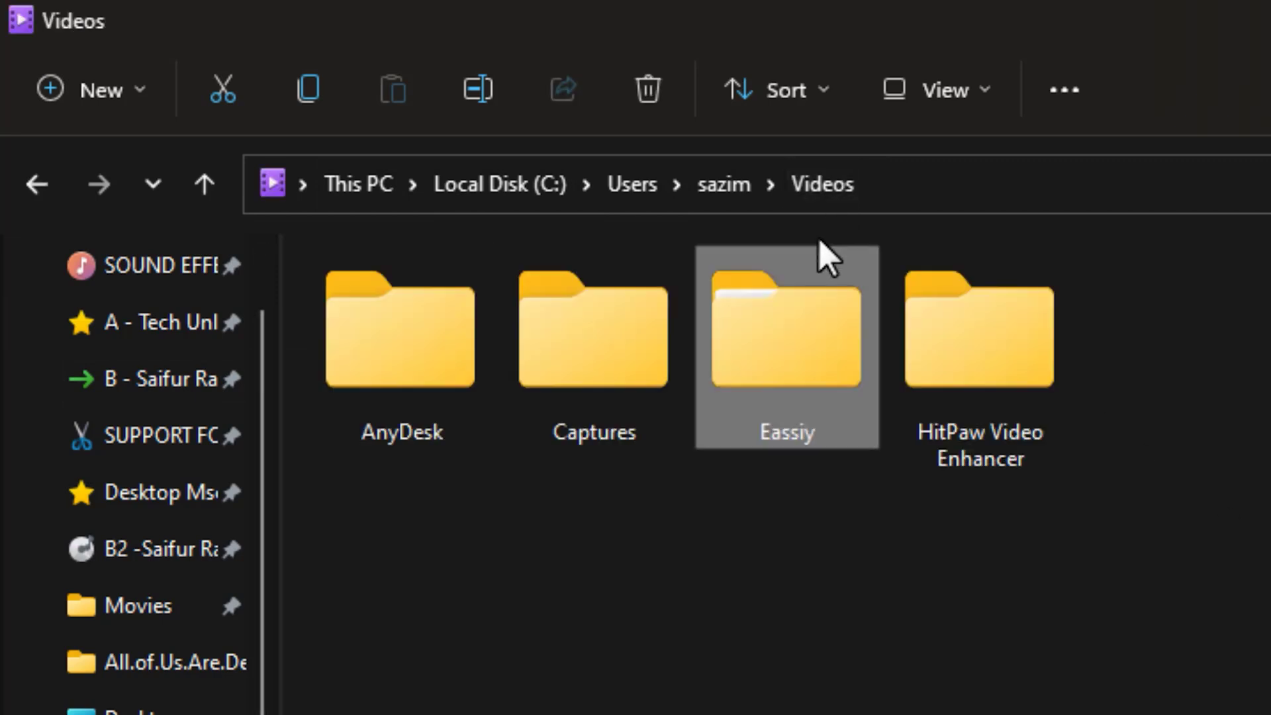
{"action": "double_click", "coordinate": [817, 357]}
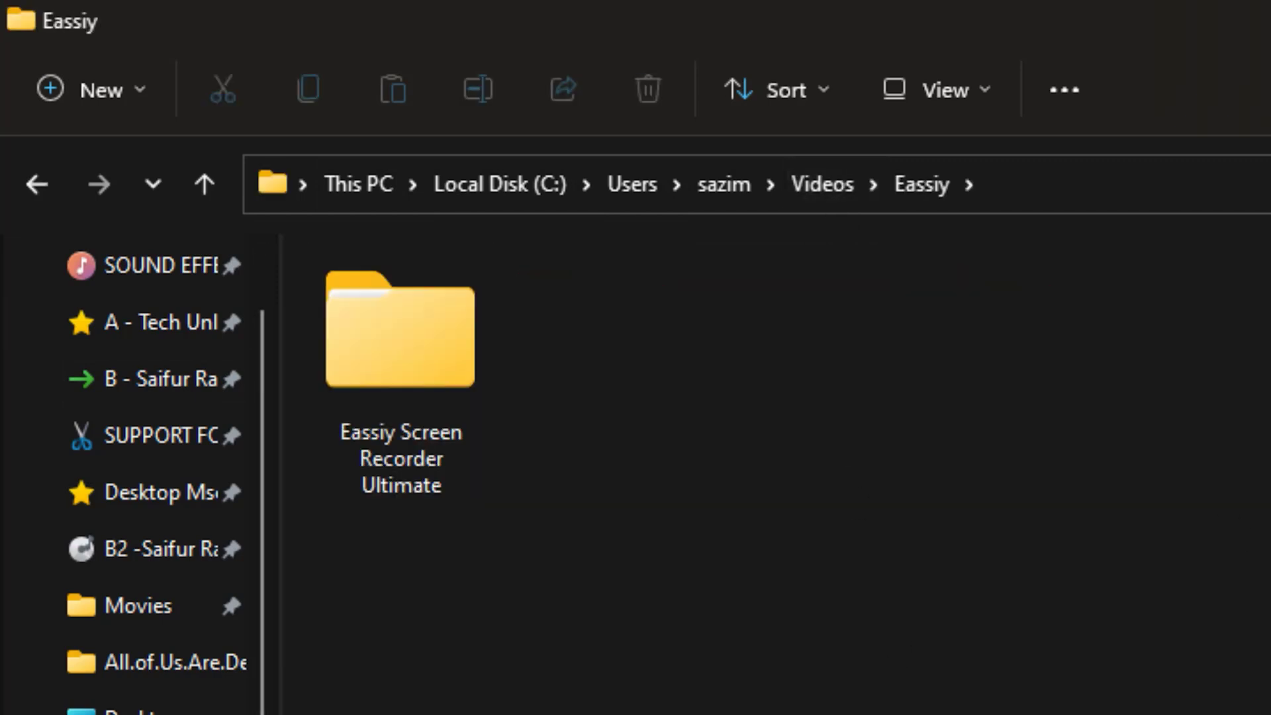
{"action": "double_click", "coordinate": [483, 364]}
{"action": "double_click", "coordinate": [463, 331]}
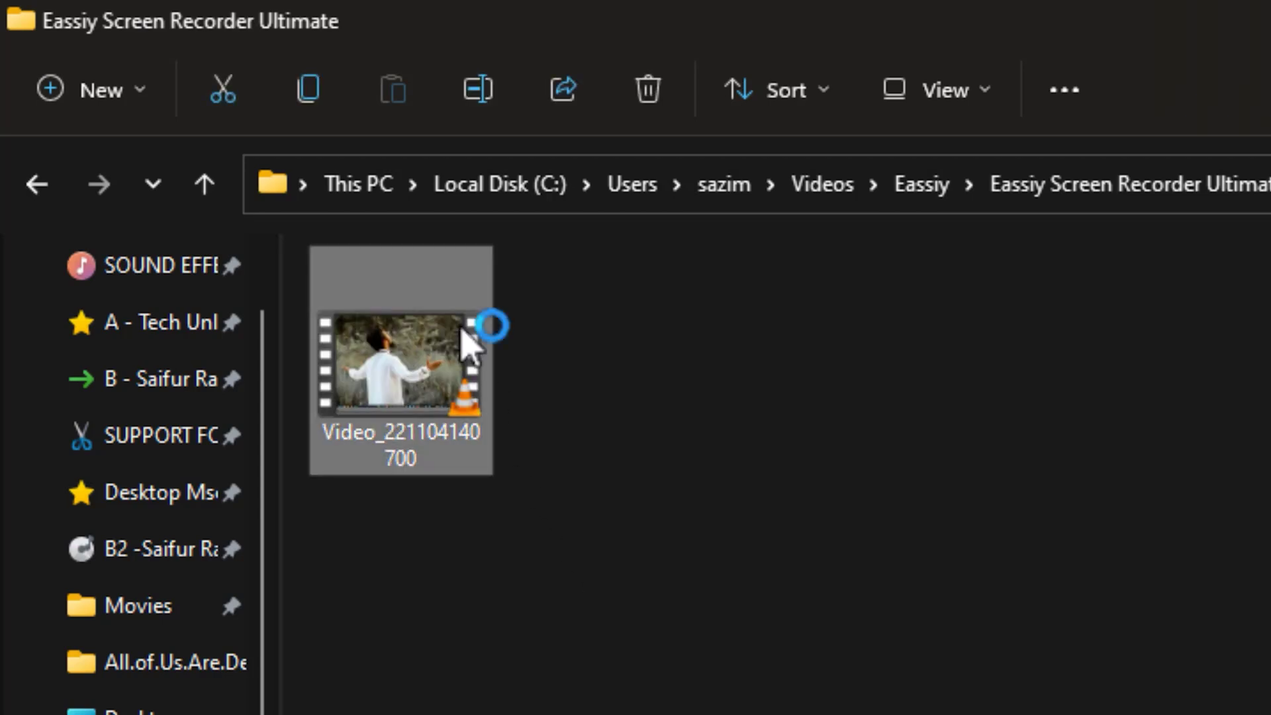
Lower the VLC volume to 0%, skip through the recording to check it, and close the player and the folder window.
{"action": "scroll", "coordinate": [854, 384], "scroll_direction": "up", "scroll_amount": 5}
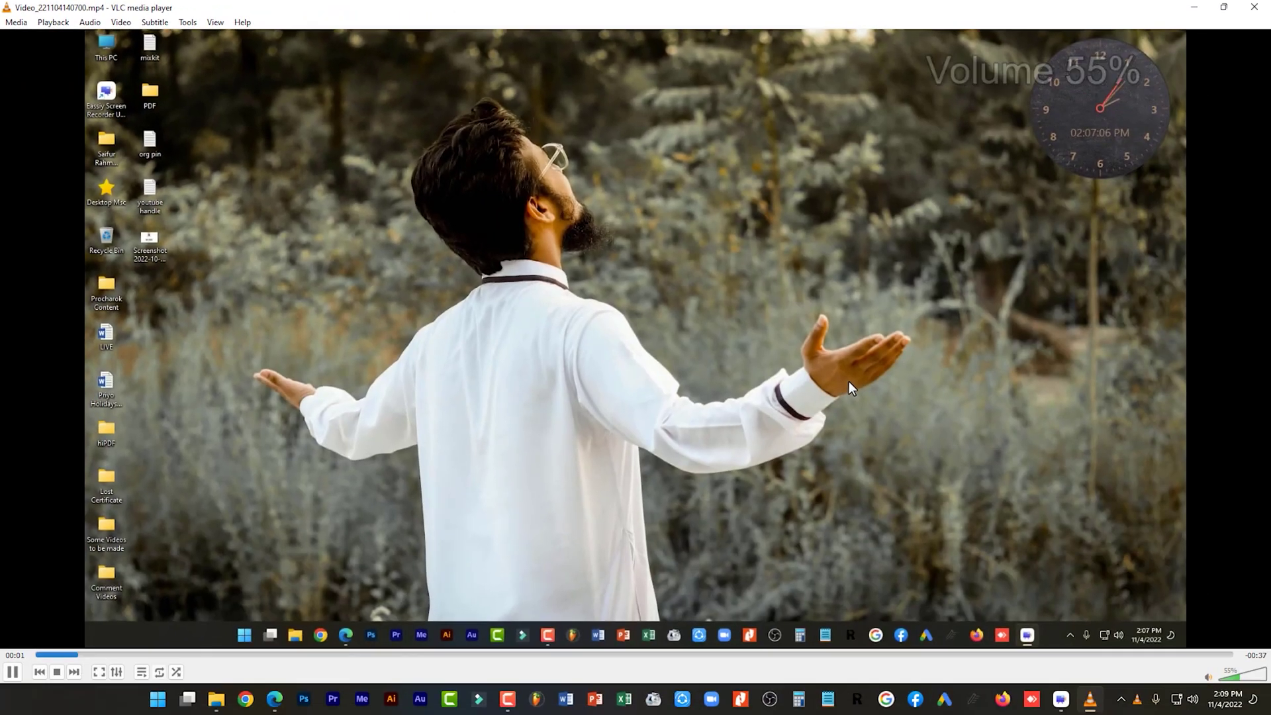
{"action": "scroll", "coordinate": [849, 383], "scroll_direction": "up", "scroll_amount": 2}
{"action": "scroll", "coordinate": [661, 476], "scroll_direction": "down", "scroll_amount": 17}
{"action": "left_click", "coordinate": [354, 655]}
{"action": "left_click", "coordinate": [583, 655]}
{"action": "left_click_drag", "start_coordinate": [682, 662], "coordinate": [1016, 662]}
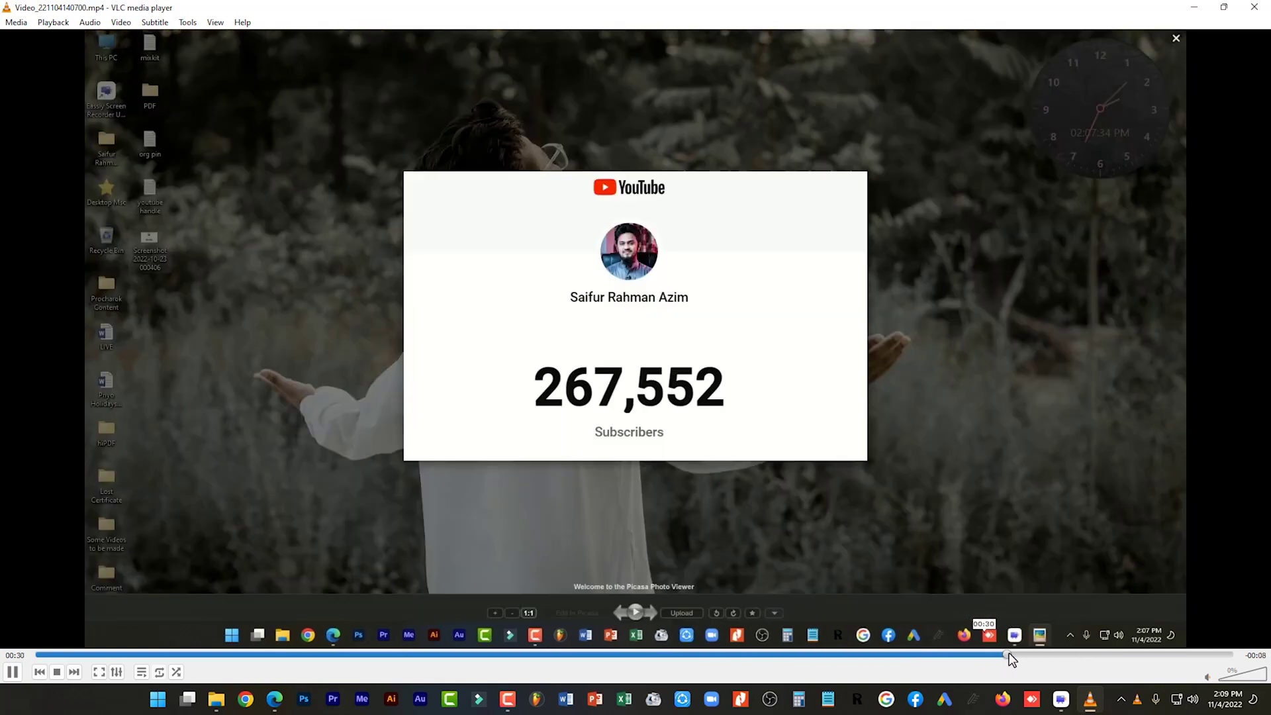
{"action": "left_click", "coordinate": [1010, 655]}
{"action": "left_click", "coordinate": [954, 657]}
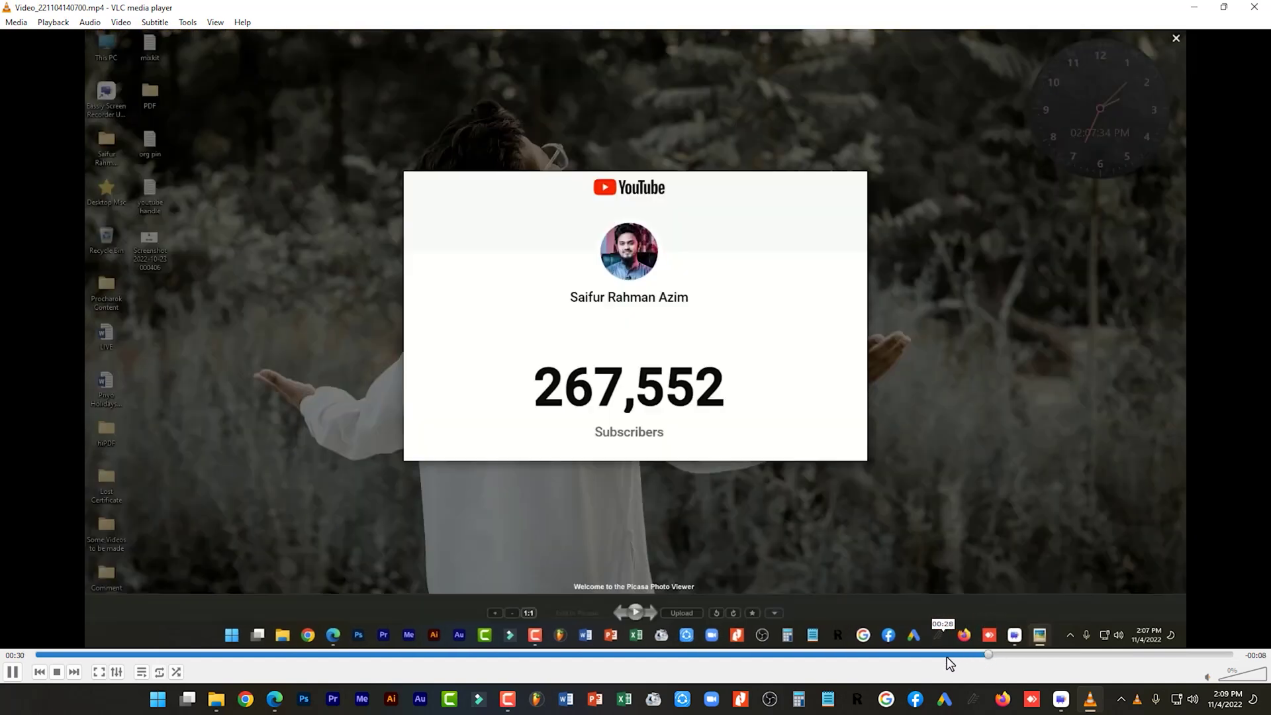
{"action": "left_click", "coordinate": [935, 661]}
{"action": "left_click", "coordinate": [886, 658]}
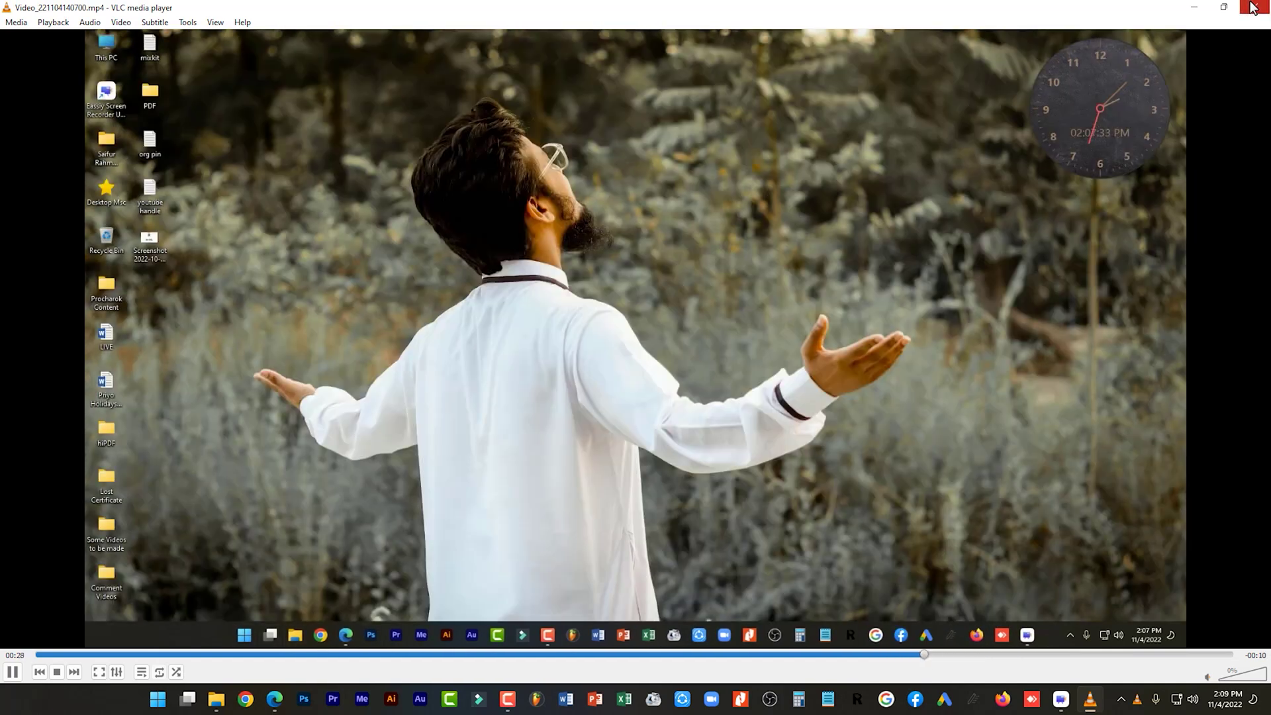
{"action": "left_click", "coordinate": [1253, 8]}
{"action": "left_click", "coordinate": [1248, 11]}
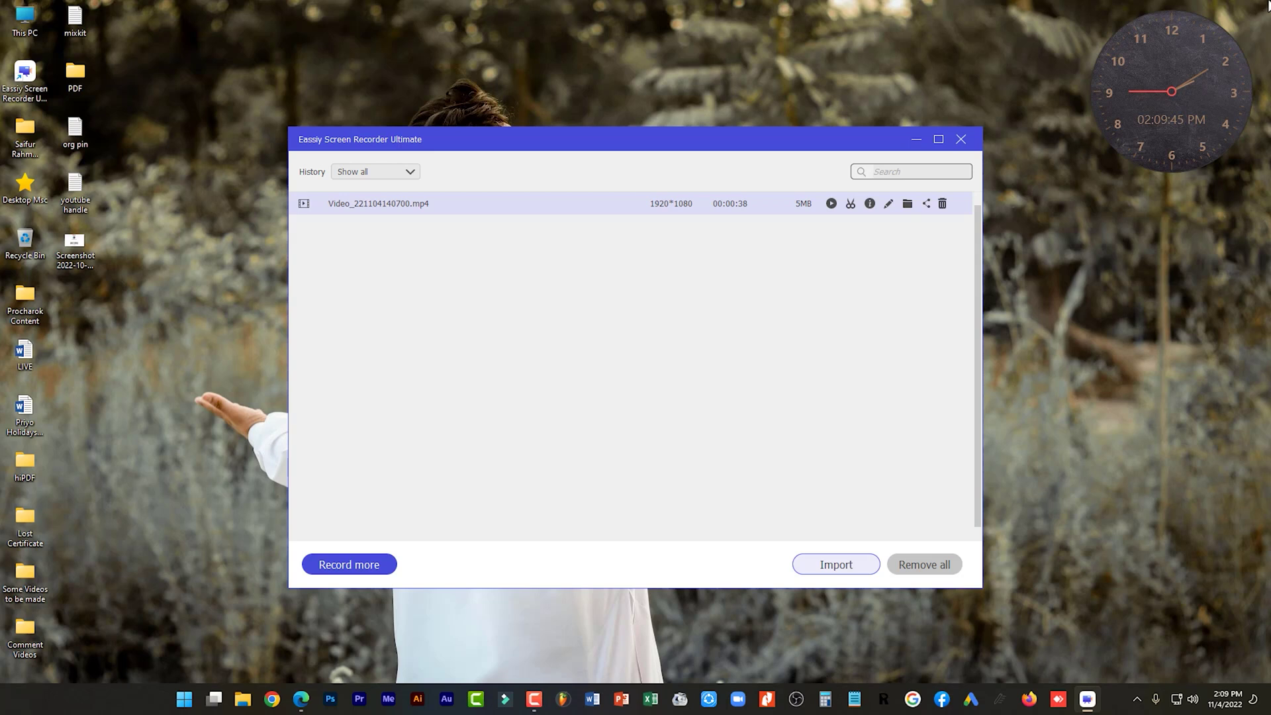
Return from the recording history to the recorder and switch it to Audio Recorder.
{"action": "left_click", "coordinate": [375, 563]}
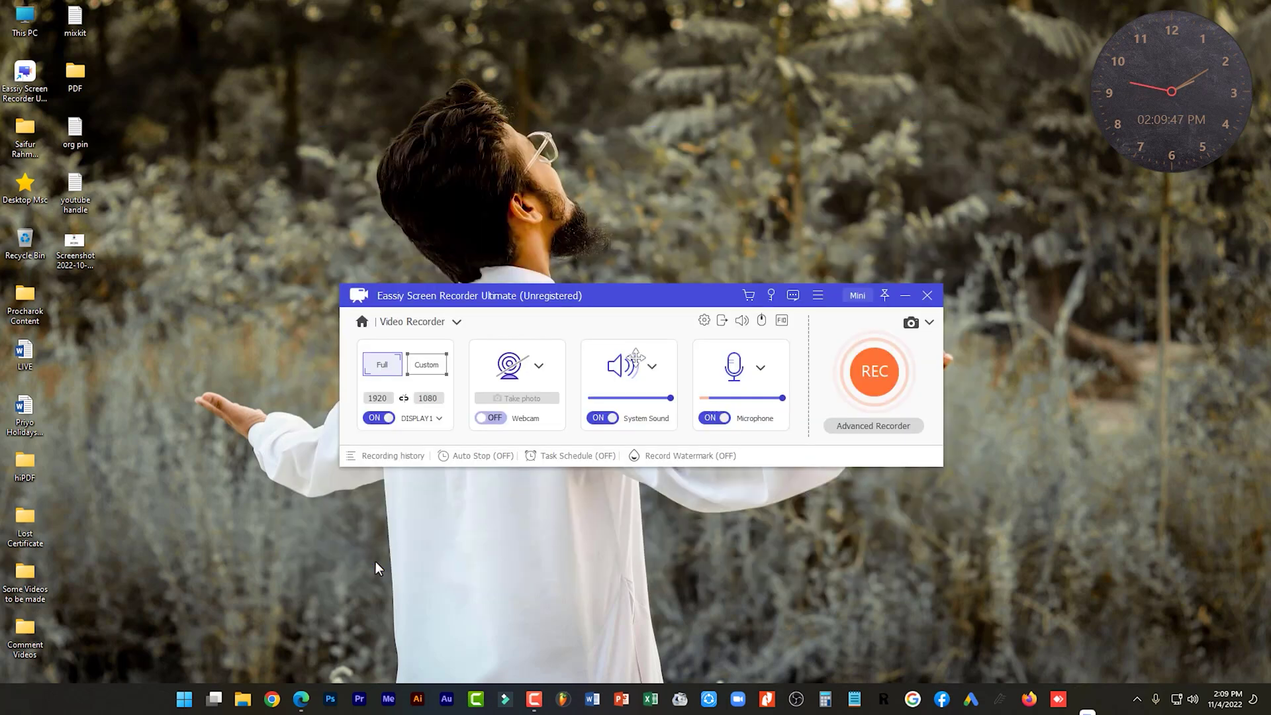
{"action": "left_click", "coordinate": [444, 325]}
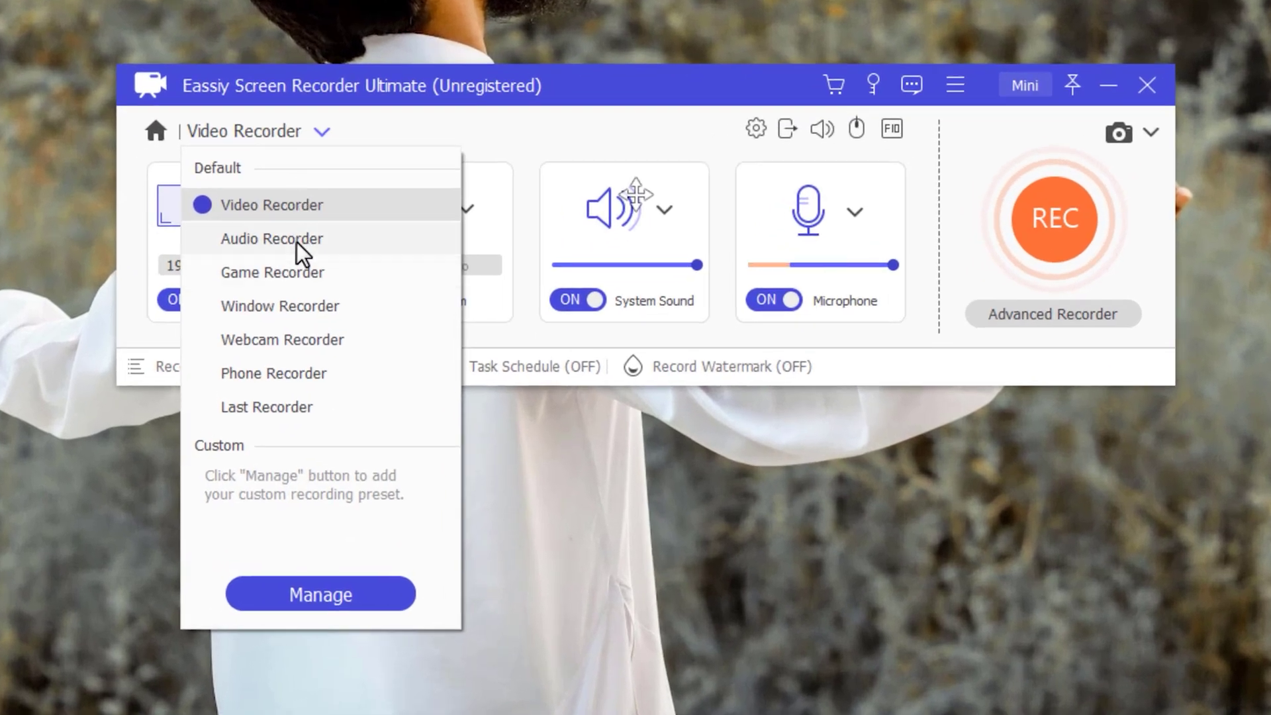
{"action": "left_click", "coordinate": [301, 245]}
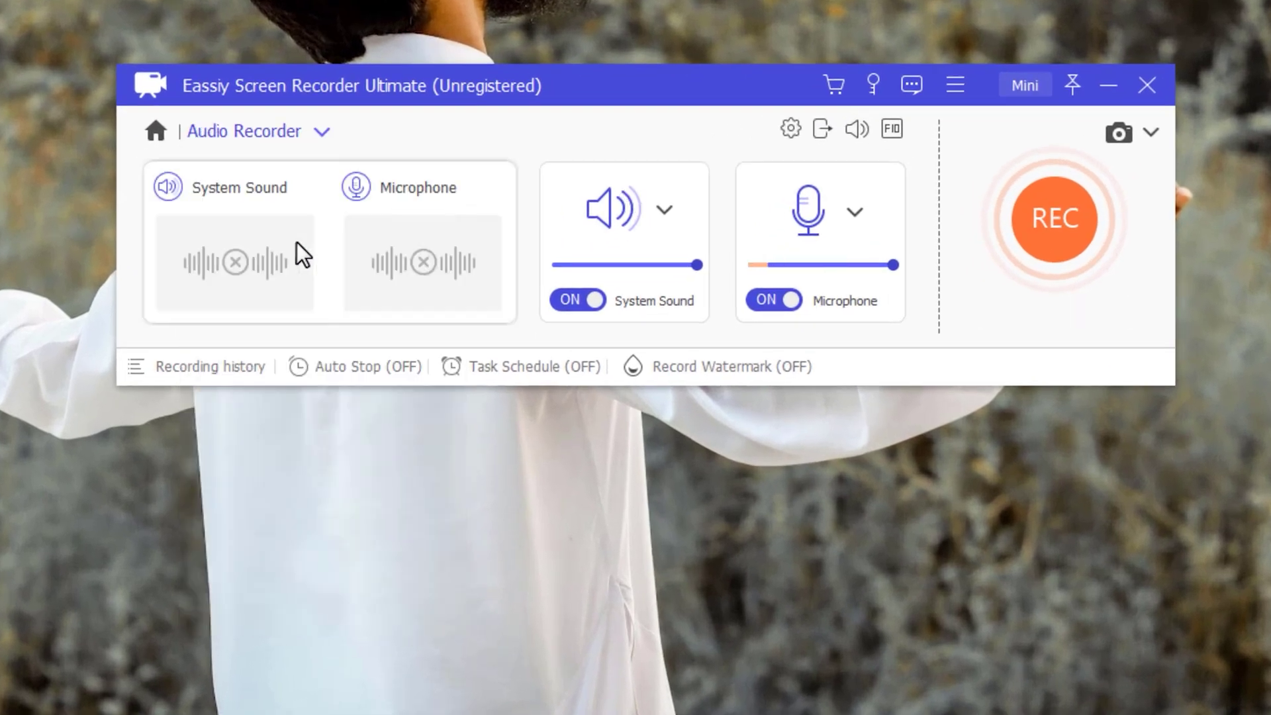